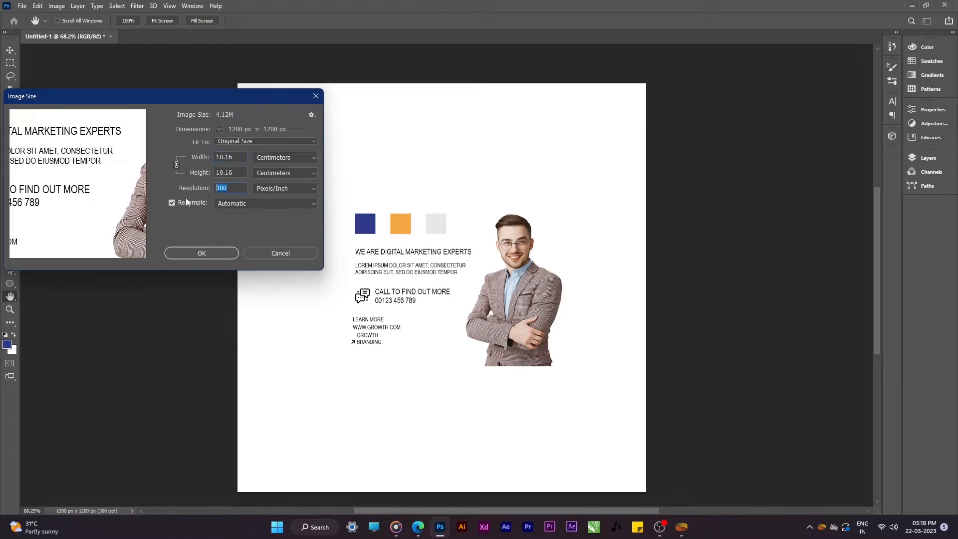
Step: Confirm the image size of 1200 × 1200 px at a resolution of 300 pixels/inch
{"action": "left_click", "coordinate": [222, 254]}
{"action": "key", "text": "v"}
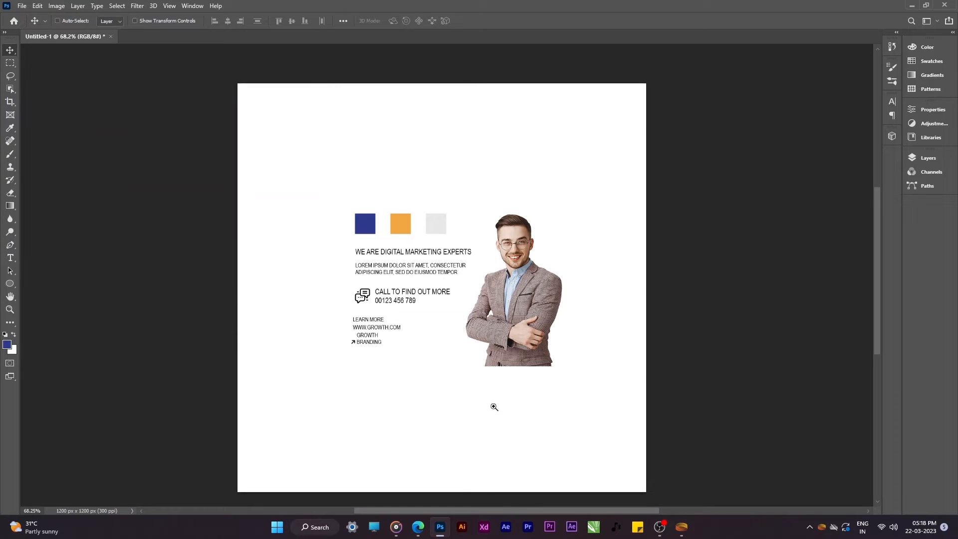
Step: Enlarge the man's photo to about 21.8% so it stands on the canvas's lower edge, and shift it 16 px to the right
{"action": "left_click_drag", "start_coordinate": [493, 406], "coordinate": [488, 402]}
{"action": "left_click", "coordinate": [533, 345]}
{"action": "key", "text": "ctrl+t"}
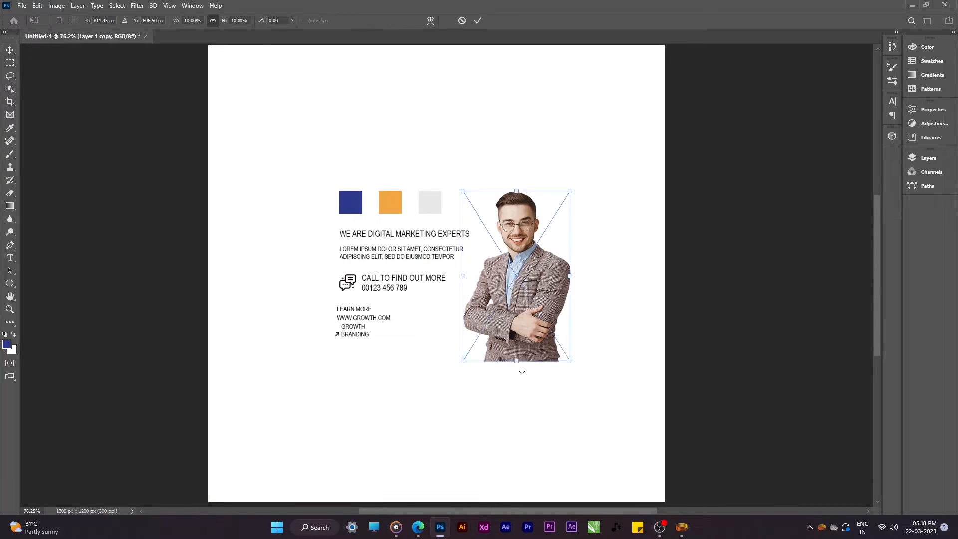
{"action": "left_click_drag", "start_coordinate": [519, 369], "coordinate": [522, 501]}
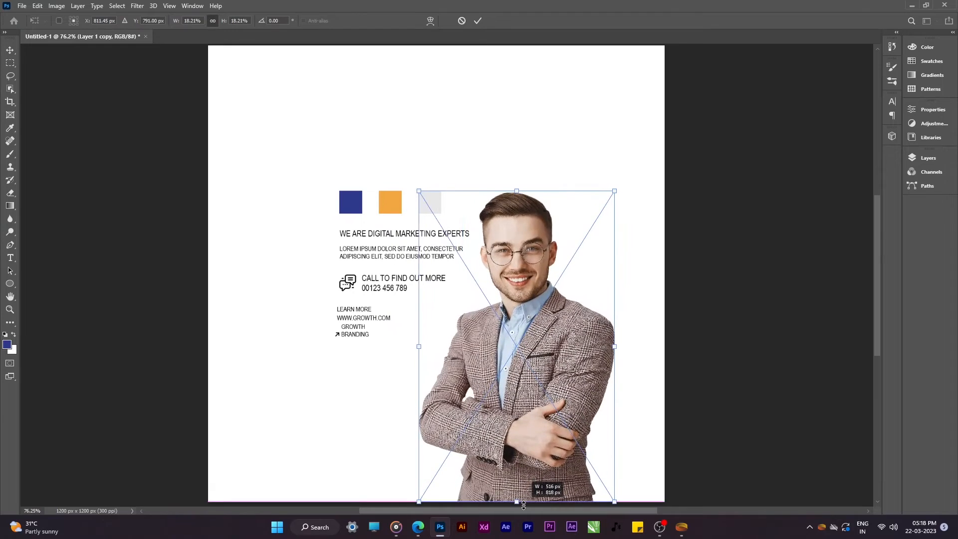
{"action": "left_click_drag", "start_coordinate": [521, 185], "coordinate": [522, 127]}
{"action": "left_click_drag", "start_coordinate": [555, 265], "coordinate": [567, 265]}
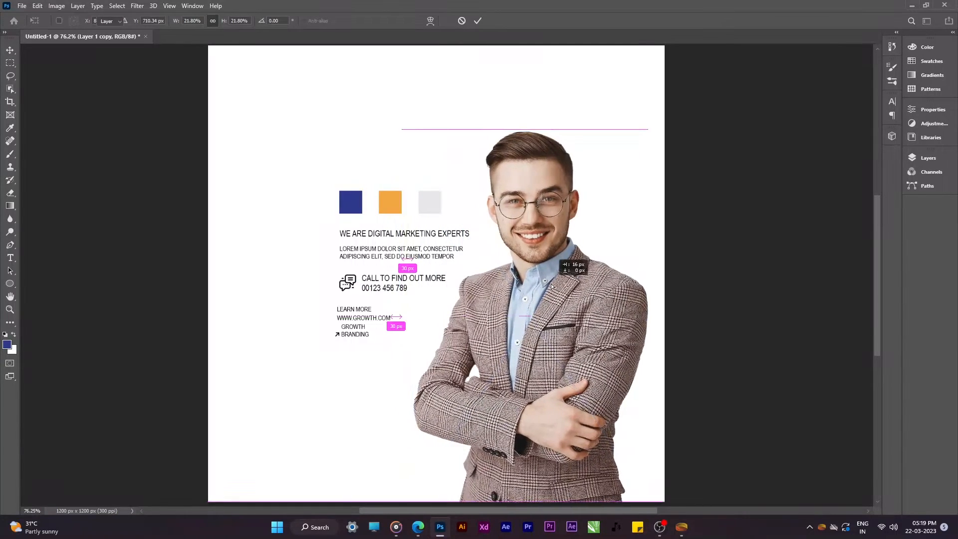
{"action": "key", "text": "Return"}
Step: Move the headline to the canvas's upper left and break it into four lines: WE ARE / DIGITAL / MARKETING / EXPERTS
{"action": "left_click_drag", "start_coordinate": [381, 235], "coordinate": [317, 143]}
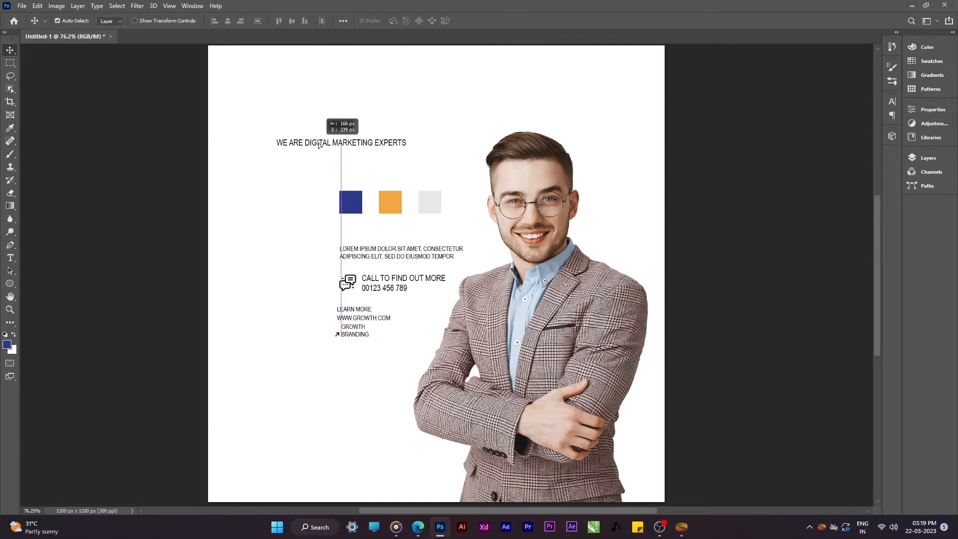
{"action": "key", "text": "t"}
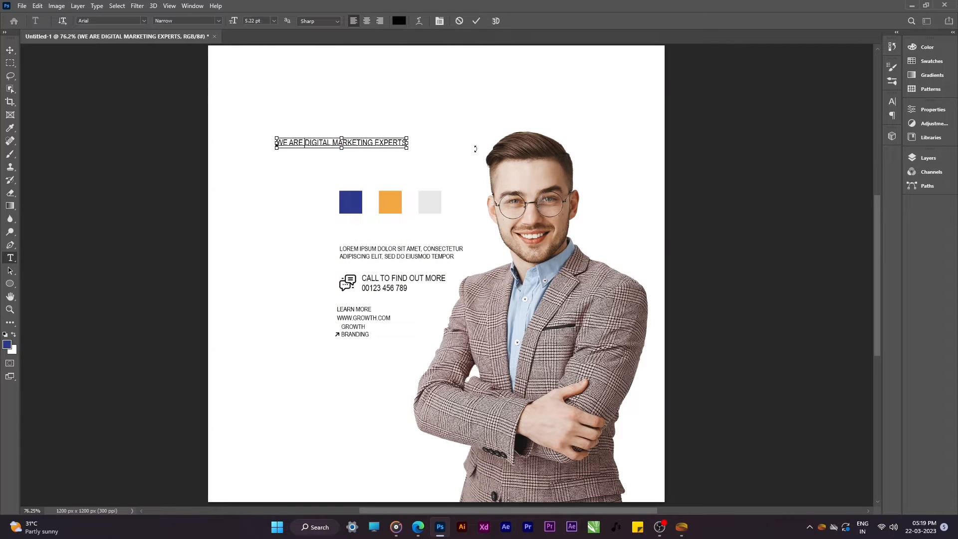
{"action": "key", "text": "Left"}
{"action": "key", "text": "Left"}
{"action": "key", "text": "Left"}
{"action": "key", "text": "Left"}
{"action": "key", "text": "Left"}
{"action": "key", "text": "Left"}
{"action": "key", "text": "Left"}
{"action": "key", "text": "Left"}
{"action": "key", "text": "Return"}
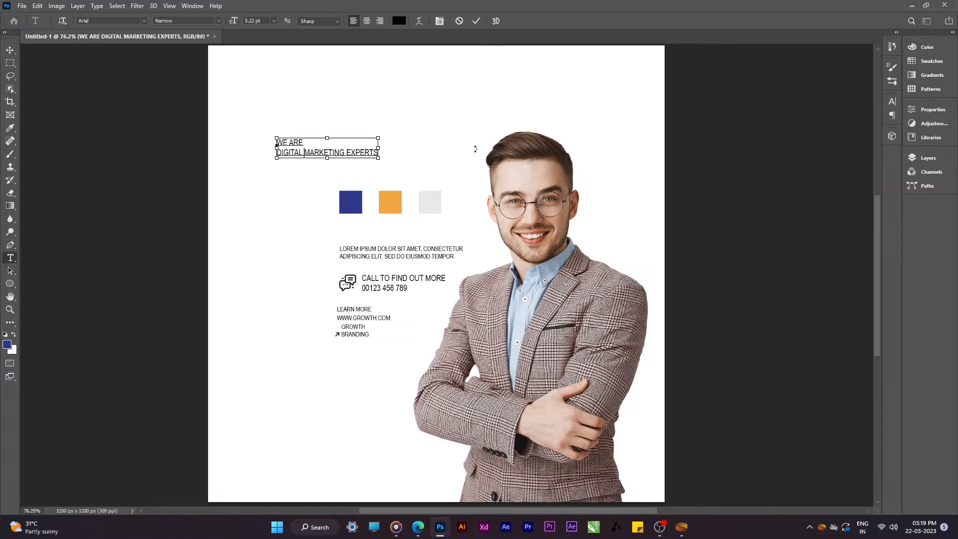
{"action": "key", "text": "Return"}
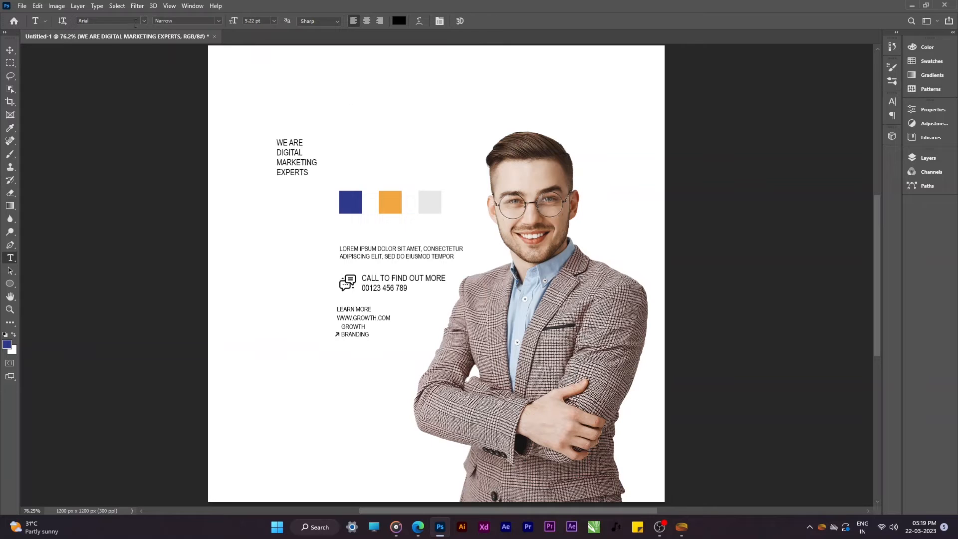
Step: Set the headline in Montserrat Bold, with the lines WE ARE DIGITAL in Medium weight
{"action": "type", "text": "MONTS"}
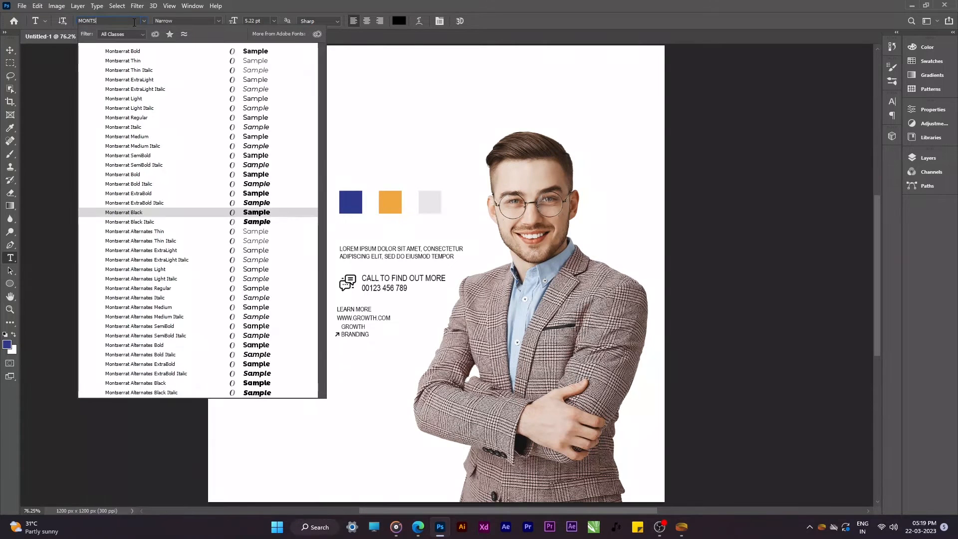
{"action": "left_click", "coordinate": [157, 176]}
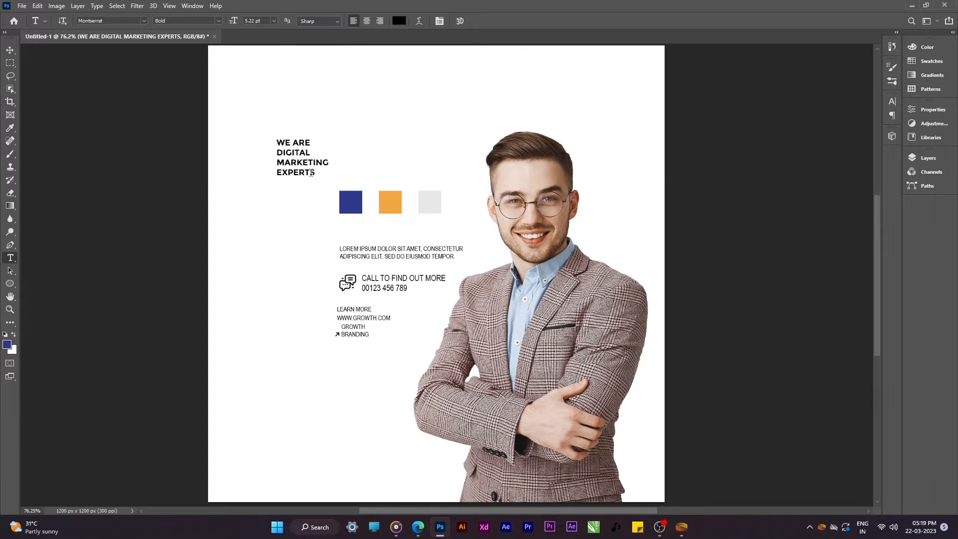
{"action": "left_click", "coordinate": [254, 138], "text": "shift"}
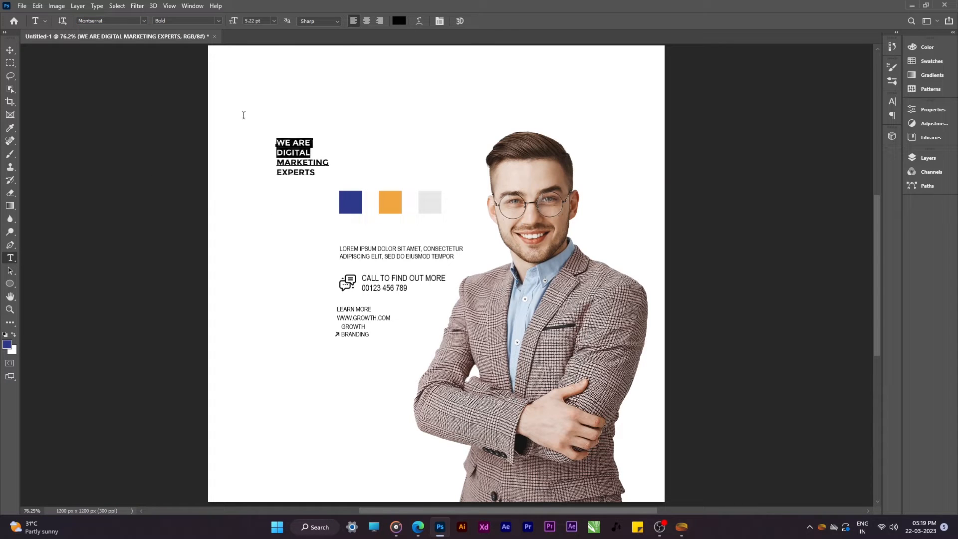
{"action": "left_click", "coordinate": [219, 22]}
{"action": "left_click", "coordinate": [207, 101]}
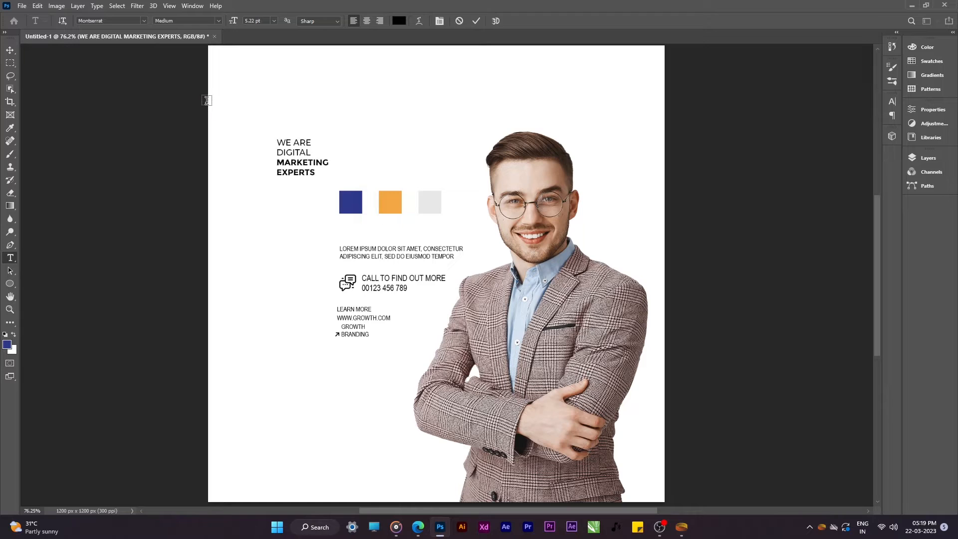
Step: Scale the headline up to about 16.44 pt and position it near the canvas's upper-left corner
{"action": "left_click_drag", "start_coordinate": [330, 178], "coordinate": [440, 259]}
{"action": "left_click_drag", "start_coordinate": [337, 231], "coordinate": [306, 174]}
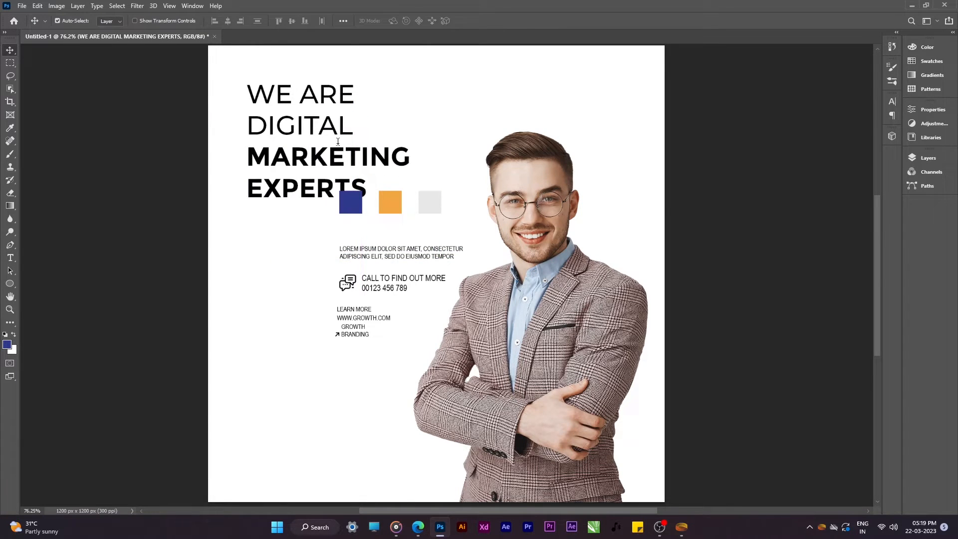
{"action": "key", "text": "Return"}
Step: Colour the lines WE ARE DIGITAL dark grey (4a4a4a)
{"action": "left_click_drag", "start_coordinate": [348, 131], "coordinate": [214, 73]}
{"action": "left_click", "coordinate": [398, 21]}
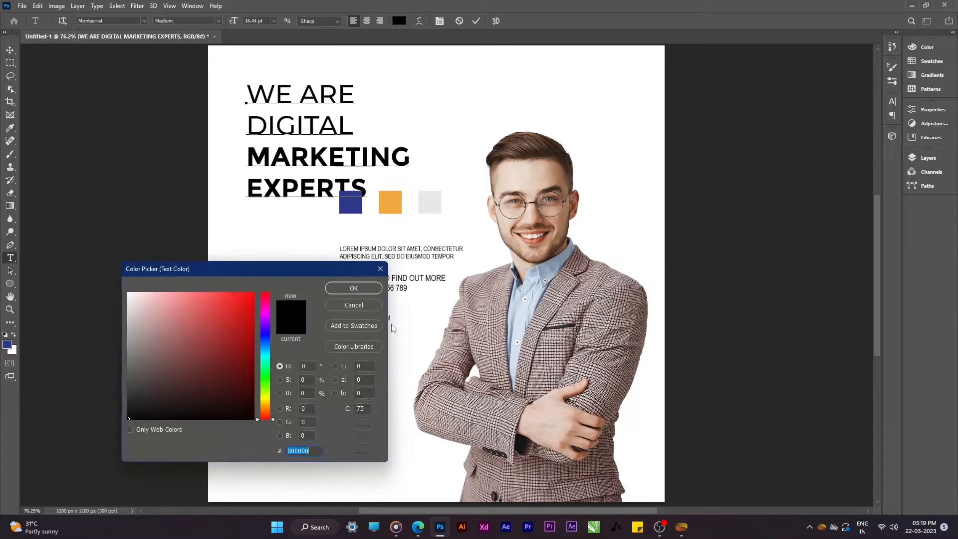
{"action": "left_click_drag", "start_coordinate": [193, 346], "coordinate": [114, 383]}
{"action": "key", "text": "Return"}
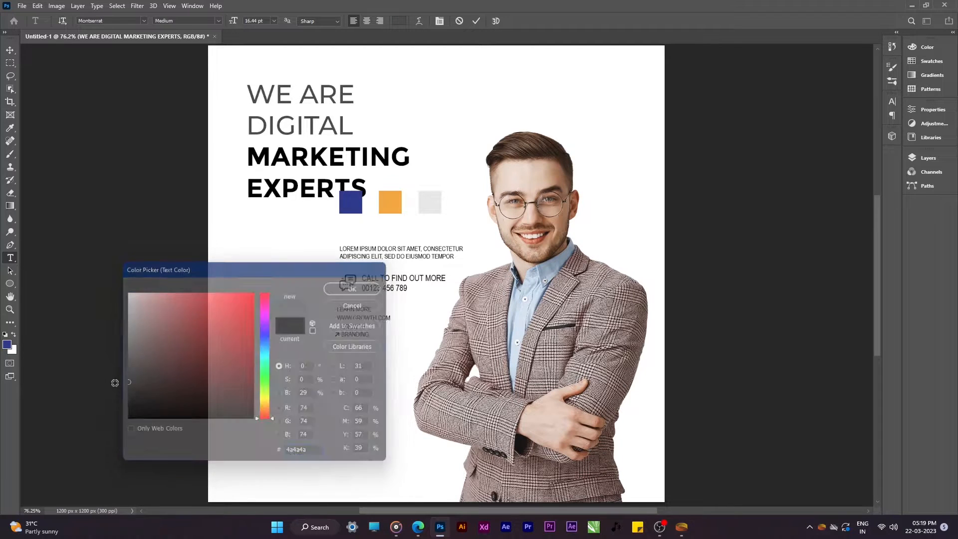
Step: Colour the lines MARKETING EXPERTS blue by sampling the blue swatch on the canvas
{"action": "left_click_drag", "start_coordinate": [249, 157], "coordinate": [524, 284]}
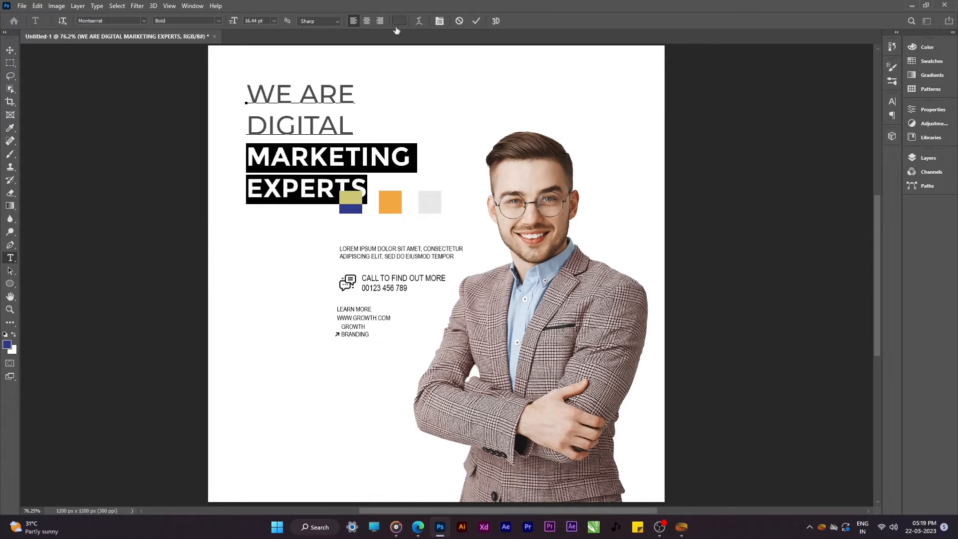
{"action": "left_click", "coordinate": [399, 21]}
{"action": "left_click", "coordinate": [358, 209]}
{"action": "key", "text": "Return"}
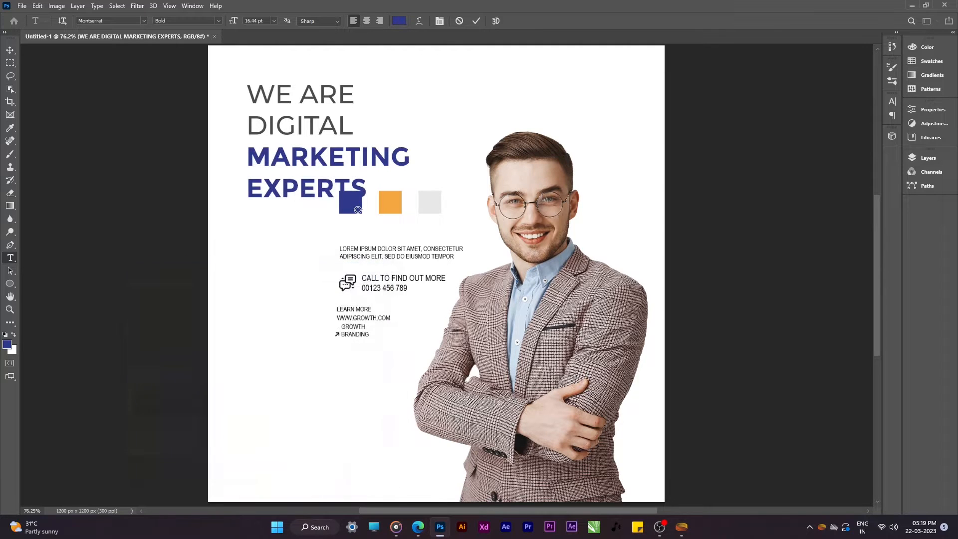
Step: Tighten the line spacing of the whole four-line headline and commit the text
{"action": "key", "text": "ctrl+a"}
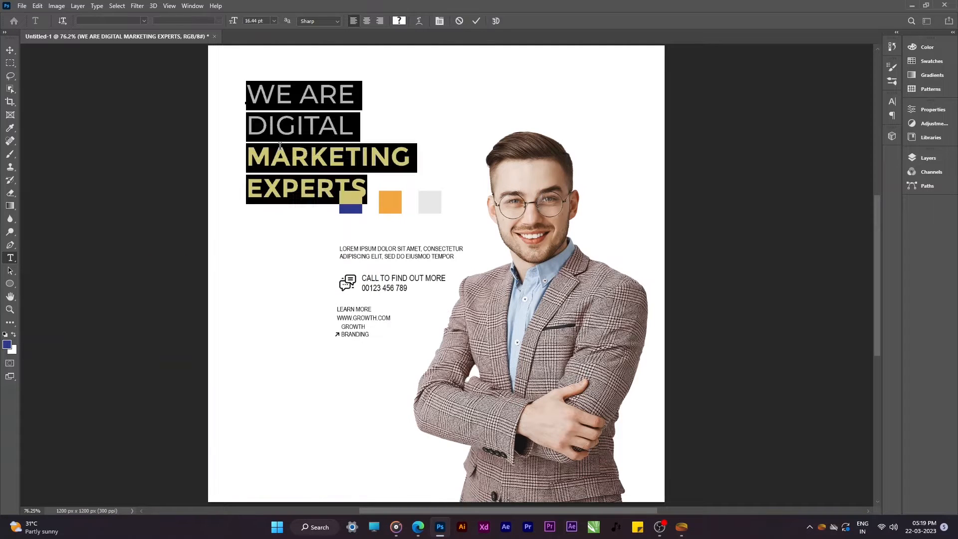
{"action": "key", "text": "alt+Up"}
{"action": "key", "text": "alt+Up"}
{"action": "key", "text": "alt+Up"}
{"action": "key", "text": "alt+Up"}
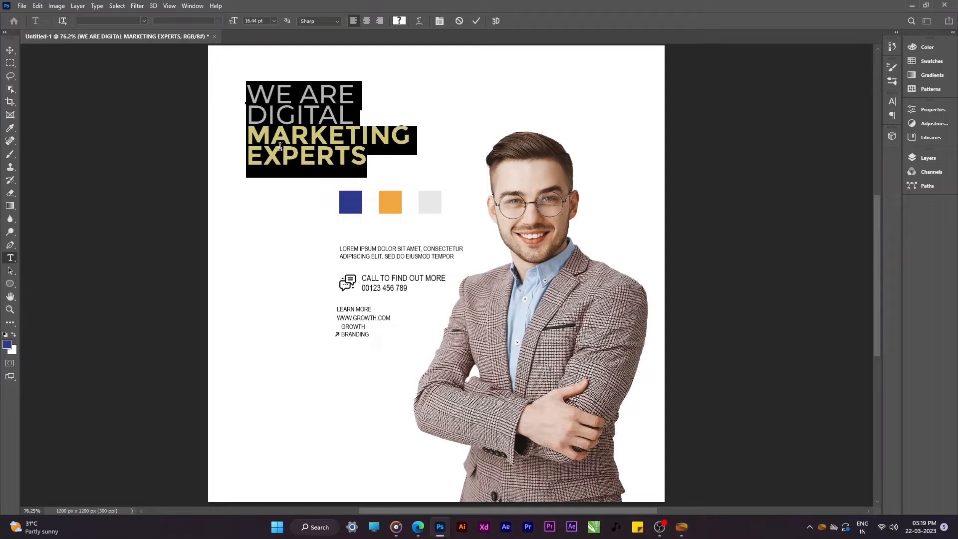
{"action": "key", "text": "alt+Down"}
{"action": "key", "text": "alt+Down"}
{"action": "key", "text": "ctrl+Return"}
{"action": "key", "text": "v"}
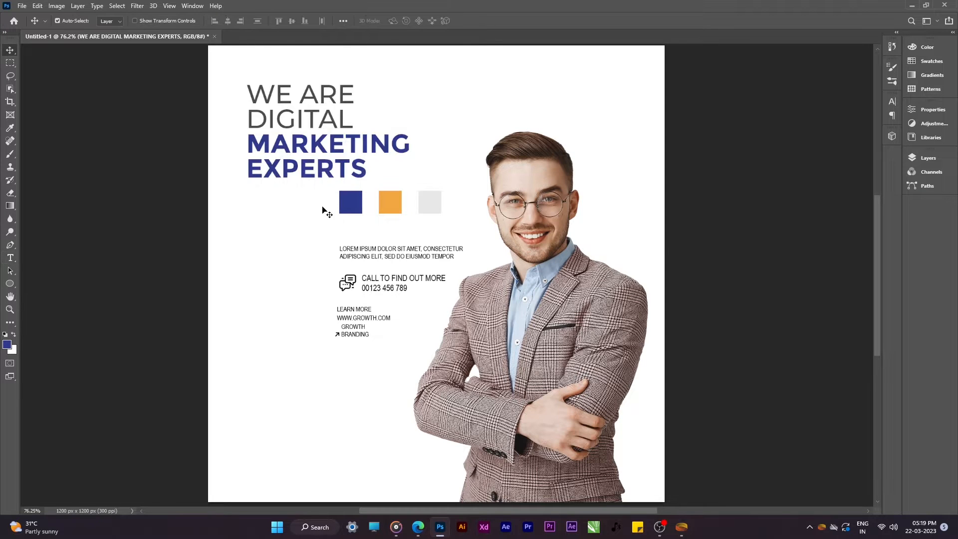
Step: Move the headline down, level with the man's face
{"action": "scroll", "coordinate": [319, 204], "scroll_direction": "down", "scroll_amount": 2}
{"action": "left_click_drag", "start_coordinate": [335, 221], "coordinate": [272, 234]}
{"action": "scroll", "coordinate": [319, 243], "scroll_direction": "down", "scroll_amount": 1}
{"action": "scroll", "coordinate": [318, 246], "scroll_direction": "up", "scroll_amount": 1}
{"action": "left_click", "coordinate": [303, 177]}
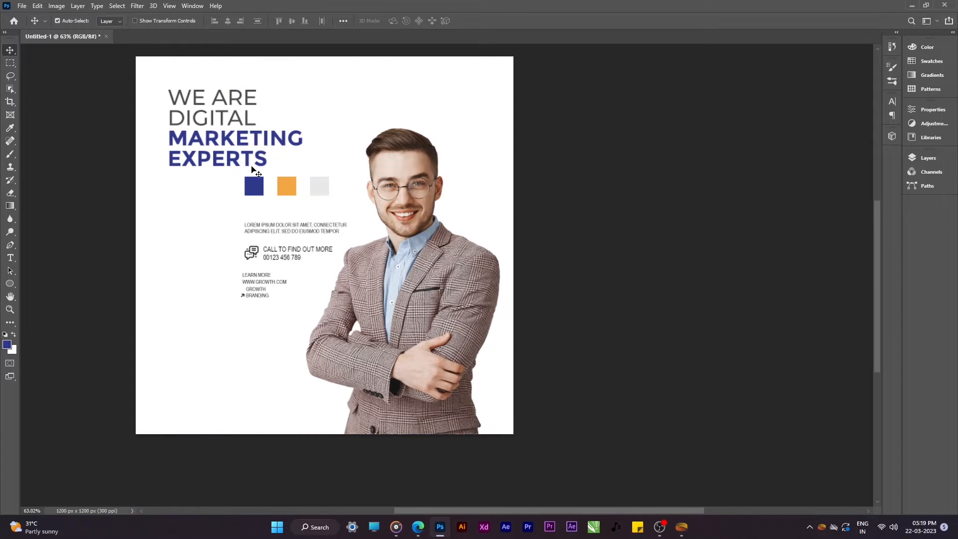
{"action": "left_click_drag", "start_coordinate": [253, 163], "coordinate": [273, 220]}
Step: Create a guide layout without columns, using 100 px margins on all four sides of the canvas
{"action": "left_click", "coordinate": [169, 5]}
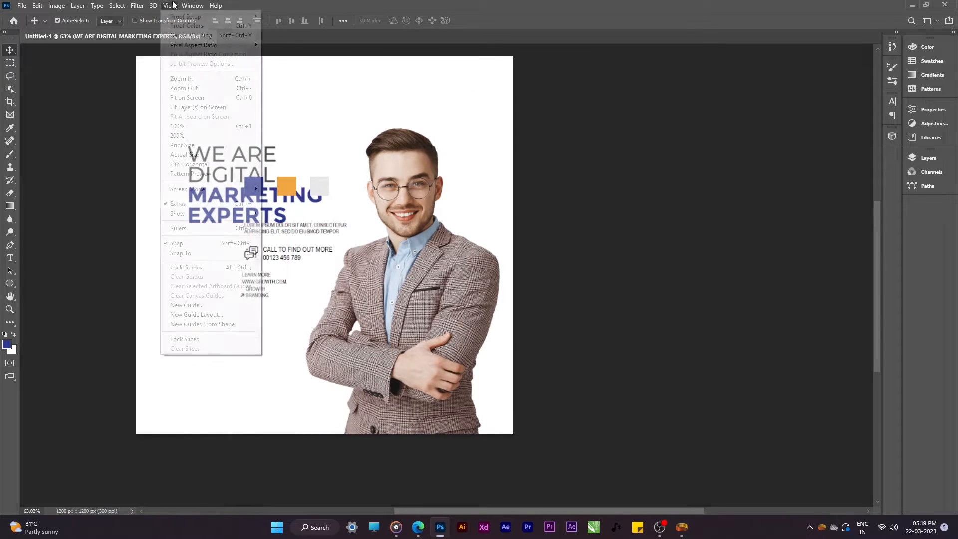
{"action": "left_click", "coordinate": [218, 315]}
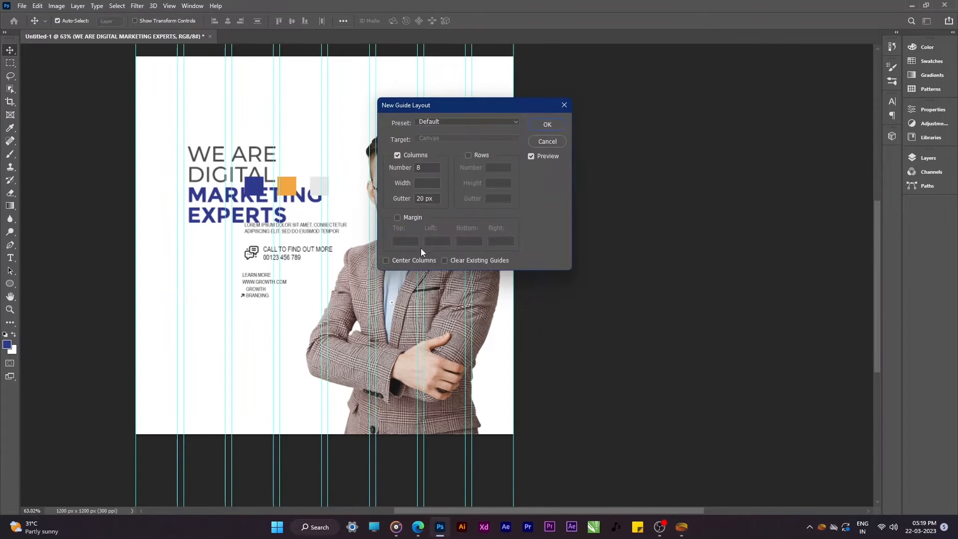
{"action": "left_click", "coordinate": [411, 220]}
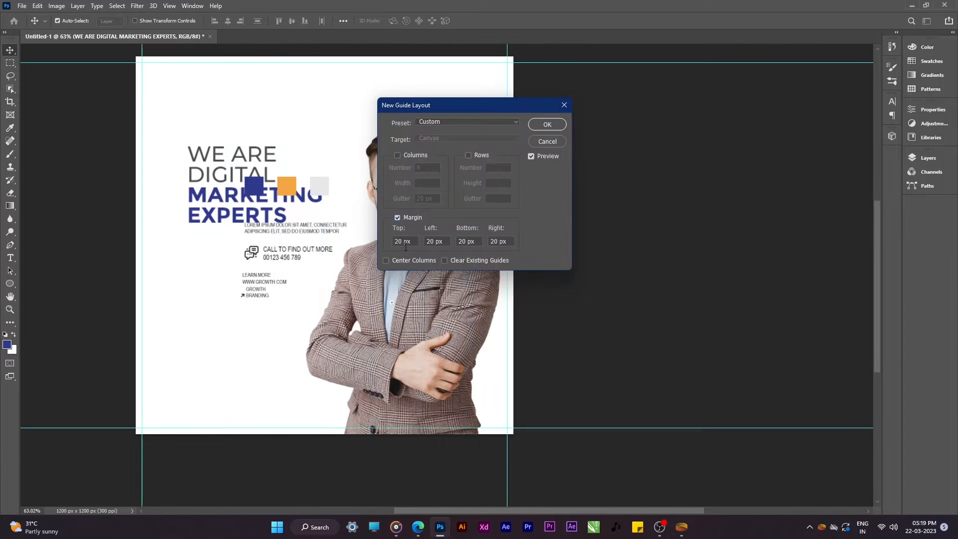
{"action": "type", "text": "100"}
{"action": "key", "text": "Tab"}
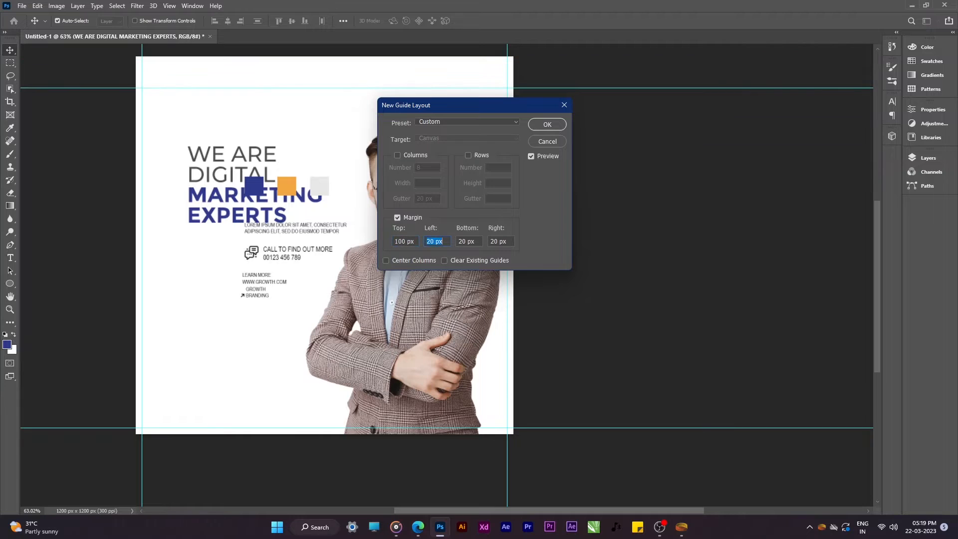
{"action": "type", "text": "100"}
{"action": "key", "text": "Tab"}
{"action": "type", "text": "1001"}
{"action": "key", "text": "Tab"}
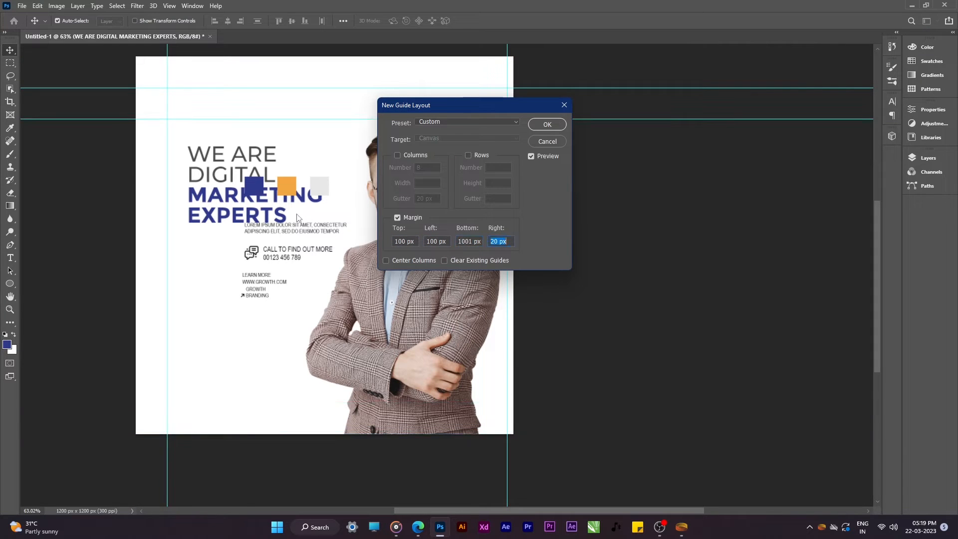
{"action": "key", "text": "shift+Tab"}
{"action": "type", "text": "100"}
{"action": "key", "text": "Tab"}
{"action": "type", "text": "100"}
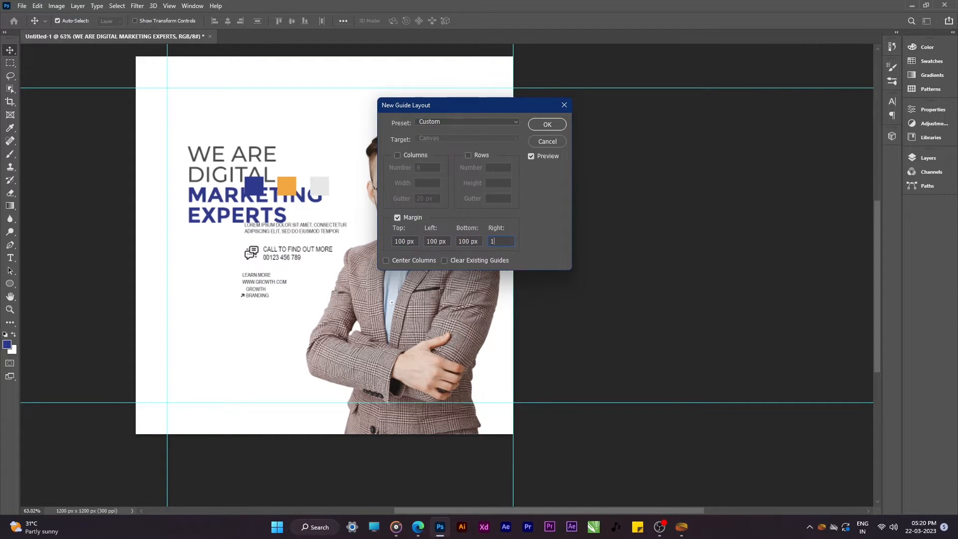
{"action": "key", "text": "Return"}
Step: Align the headline with the left margin guide and move the three colour swatches above its right end
{"action": "left_click_drag", "start_coordinate": [218, 205], "coordinate": [201, 215]}
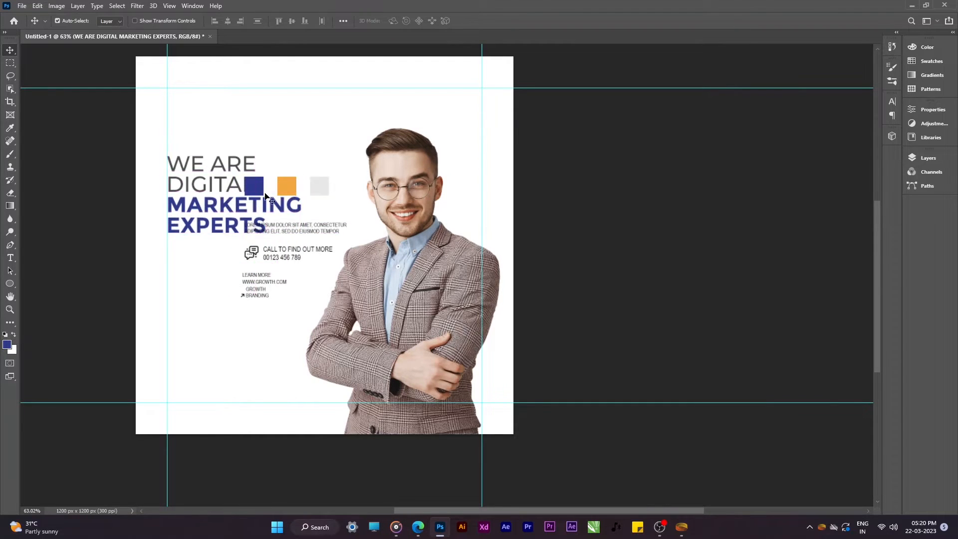
{"action": "left_click", "coordinate": [258, 189], "text": "shift"}
{"action": "left_click_drag", "start_coordinate": [321, 201], "coordinate": [319, 181]}
{"action": "left_click_drag", "start_coordinate": [259, 168], "coordinate": [287, 129]}
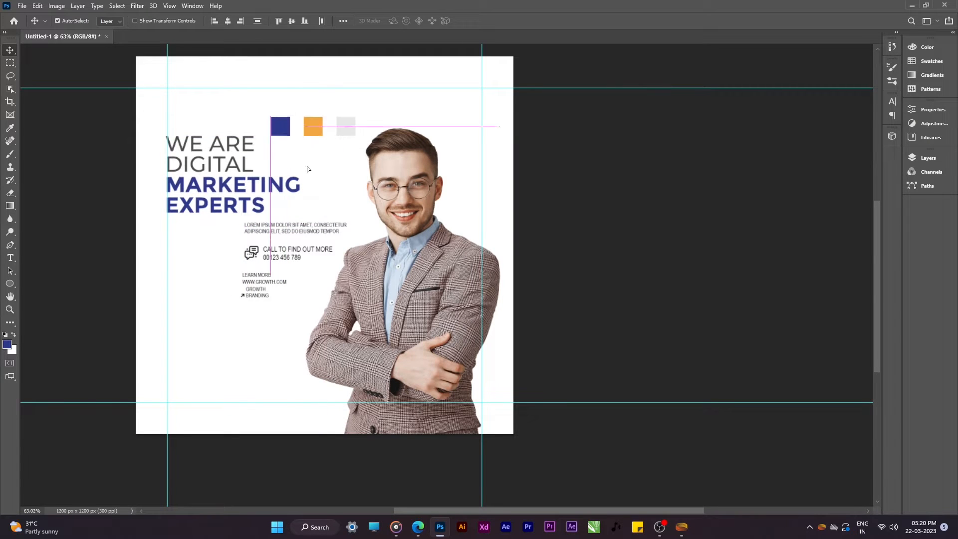
Step: Draw a blue circle about 1035 px across with the Ellipse tool over the canvas's lower-right area
{"action": "key", "text": "u"}
{"action": "right_click", "coordinate": [10, 283]}
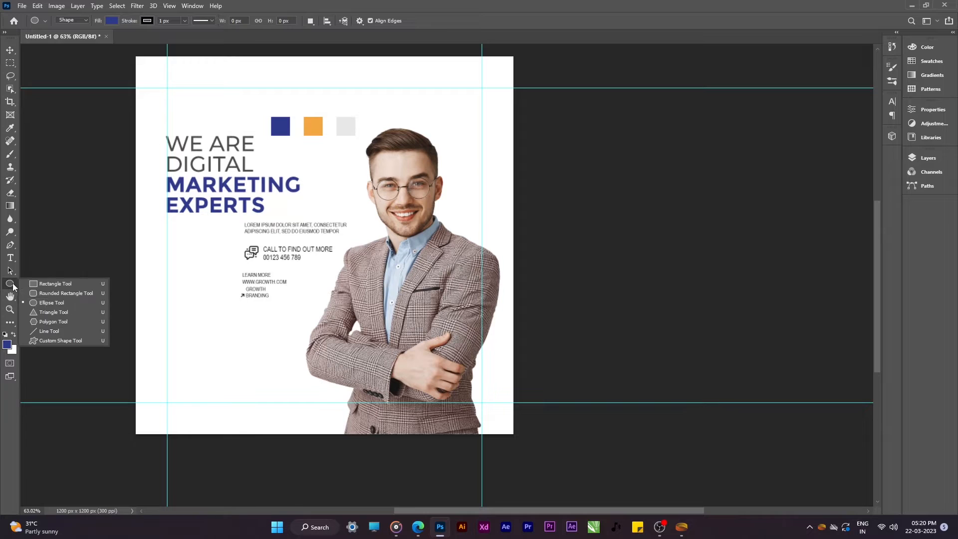
{"action": "left_click", "coordinate": [50, 295]}
{"action": "left_click_drag", "start_coordinate": [387, 285], "coordinate": [668, 525]}
{"action": "left_click_drag", "start_coordinate": [609, 473], "coordinate": [554, 400]}
{"action": "scroll", "coordinate": [554, 399], "scroll_direction": "up", "scroll_amount": 8}
Step: Enlarge the circle to about 1241 px behind the man and add a copy offset down and to the right
{"action": "key", "text": "ctrl+t"}
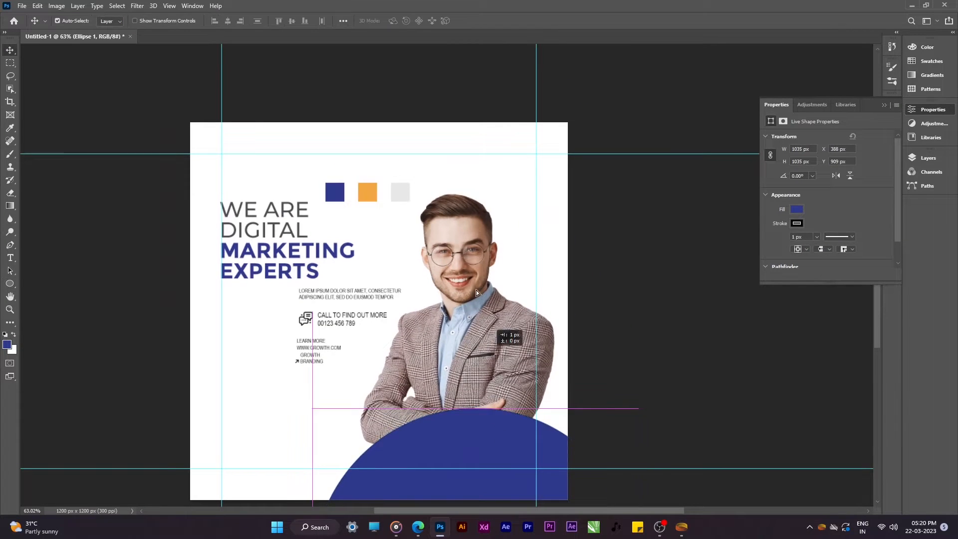
{"action": "left_click_drag", "start_coordinate": [481, 414], "coordinate": [499, 274]}
{"action": "key", "text": "Return"}
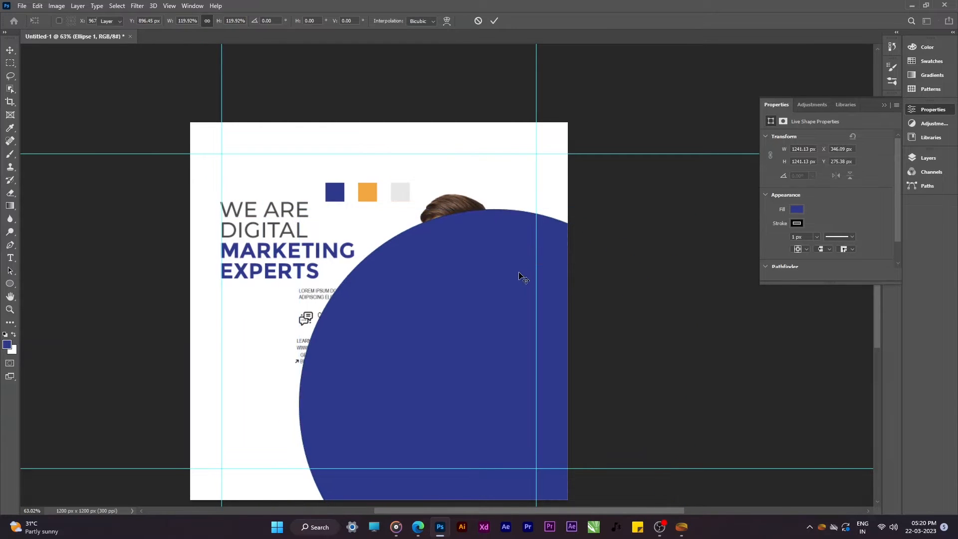
{"action": "mouse_move", "coordinate": [516, 270]}
{"action": "left_mouse_down"}
{"action": "mouse_move", "coordinate": [532, 265]}
{"action": "mouse_move", "coordinate": [553, 283]}
{"action": "left_mouse_up"}
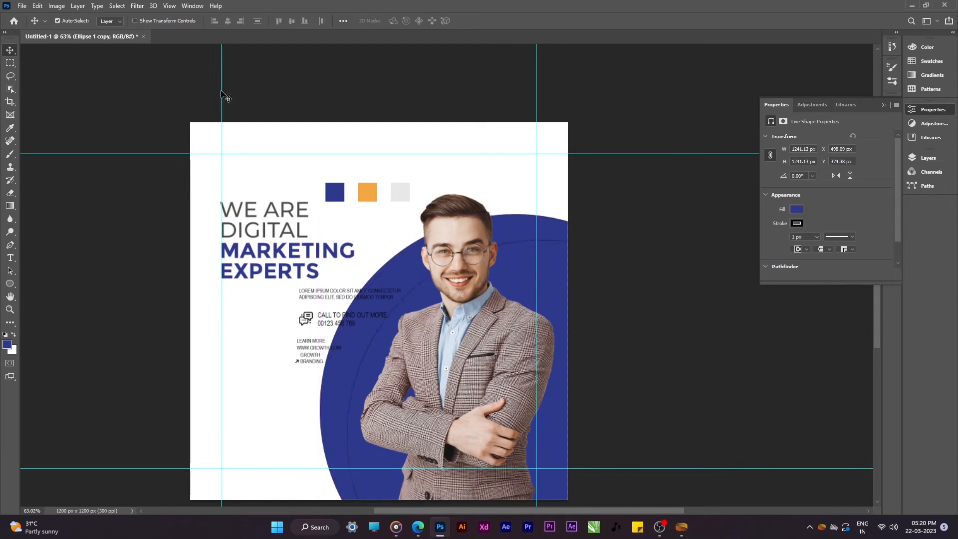
Step: Remove the stroke from the duplicated circle
{"action": "key", "text": "a"}
{"action": "left_click", "coordinate": [186, 21]}
{"action": "left_click", "coordinate": [133, 39]}
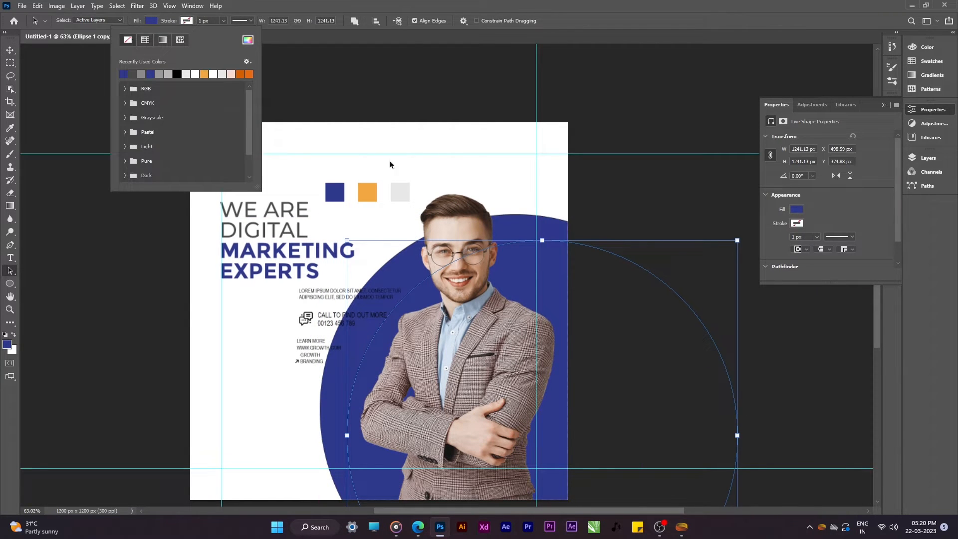
Step: Remove the stroke from the original blue circle behind the offset copy
{"action": "key", "text": "v"}
{"action": "left_click", "coordinate": [341, 128]}
{"action": "key", "text": "a"}
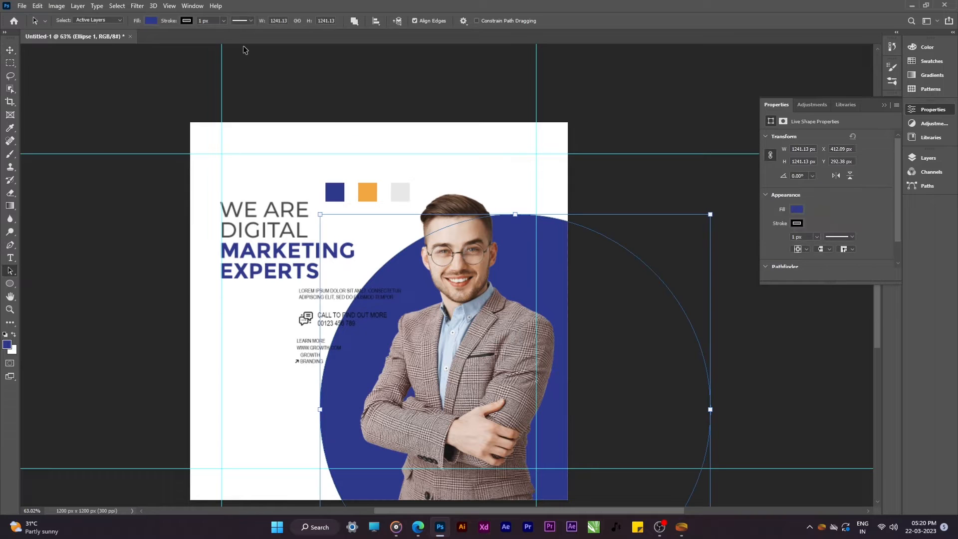
{"action": "left_click", "coordinate": [186, 20]}
{"action": "left_click", "coordinate": [128, 41]}
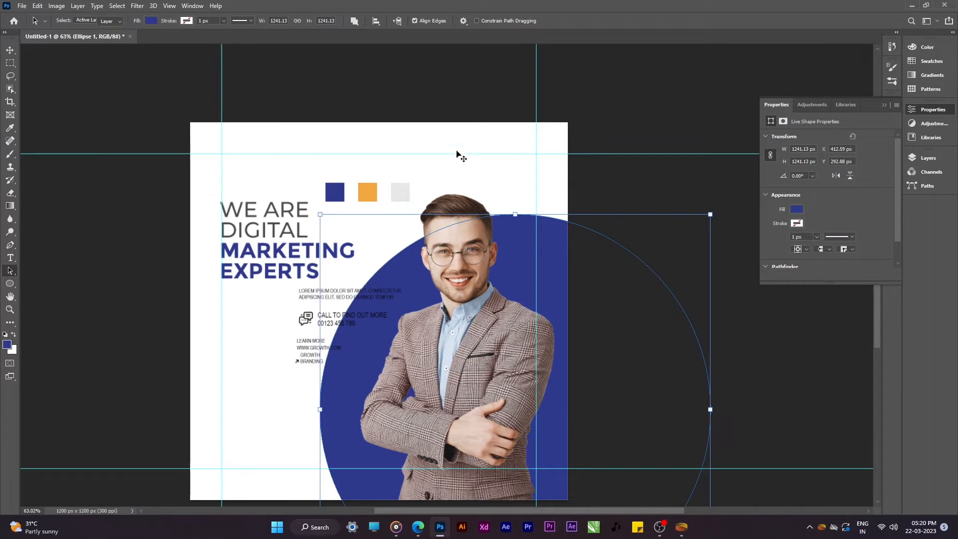
{"action": "left_click", "coordinate": [460, 156]}
Step: Fill the offset circle copy with orange sampled from the orange swatch and shift it 20 px to the left
{"action": "left_click", "coordinate": [562, 302]}
{"action": "key", "text": "i"}
{"action": "left_click", "coordinate": [367, 189]}
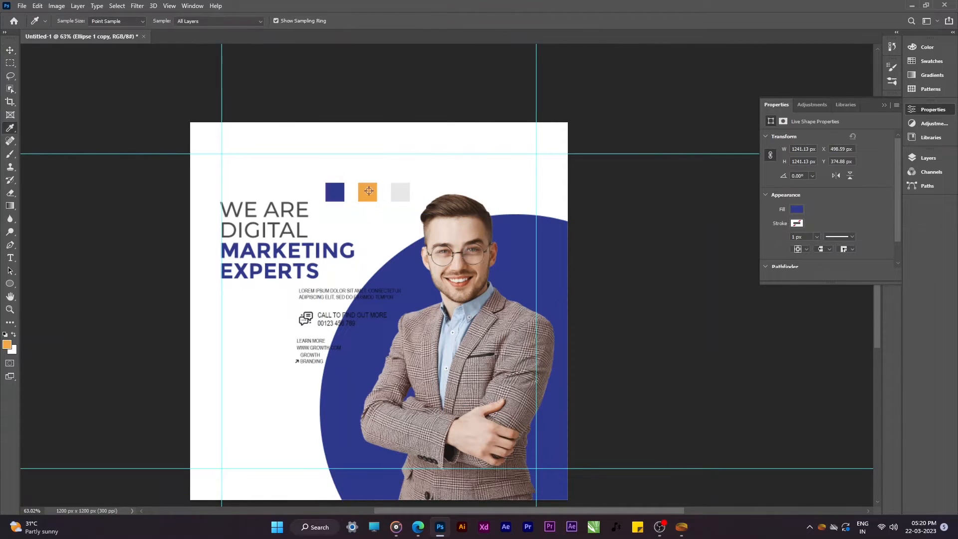
{"action": "key", "text": "alt+Delete"}
{"action": "key", "text": "v"}
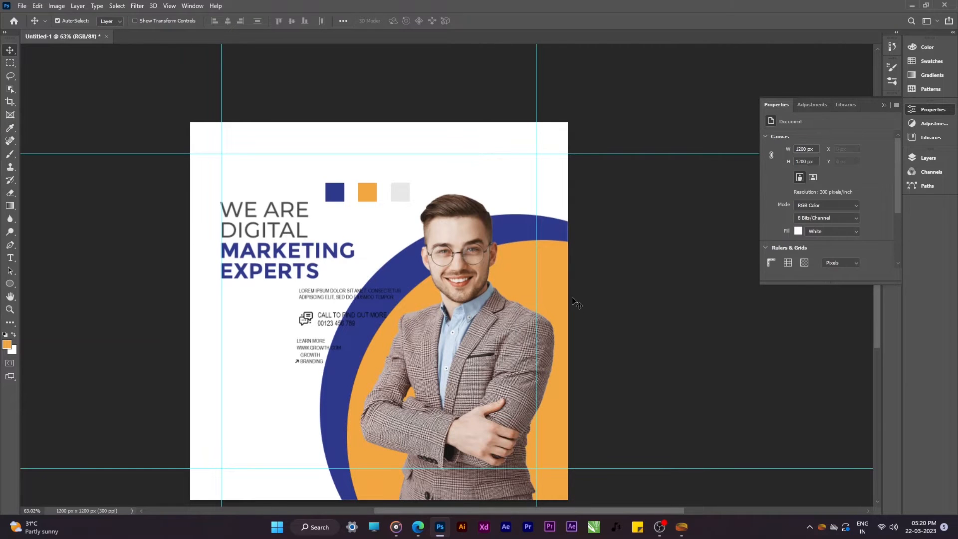
{"action": "left_click_drag", "start_coordinate": [542, 286], "coordinate": [535, 286]}
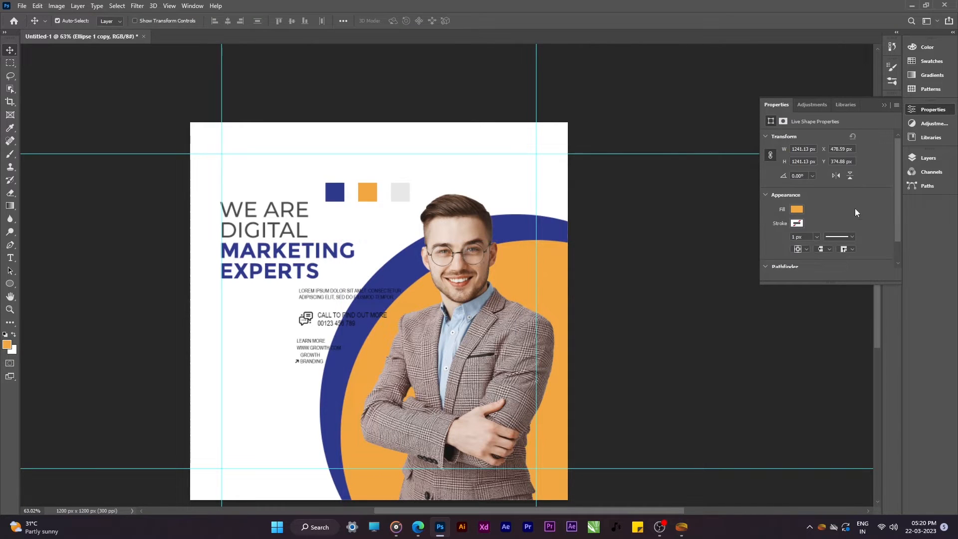
Step: Change the front circle's fill to a more saturated orange of the same hue
{"action": "left_click", "coordinate": [797, 210]}
{"action": "left_click", "coordinate": [897, 228]}
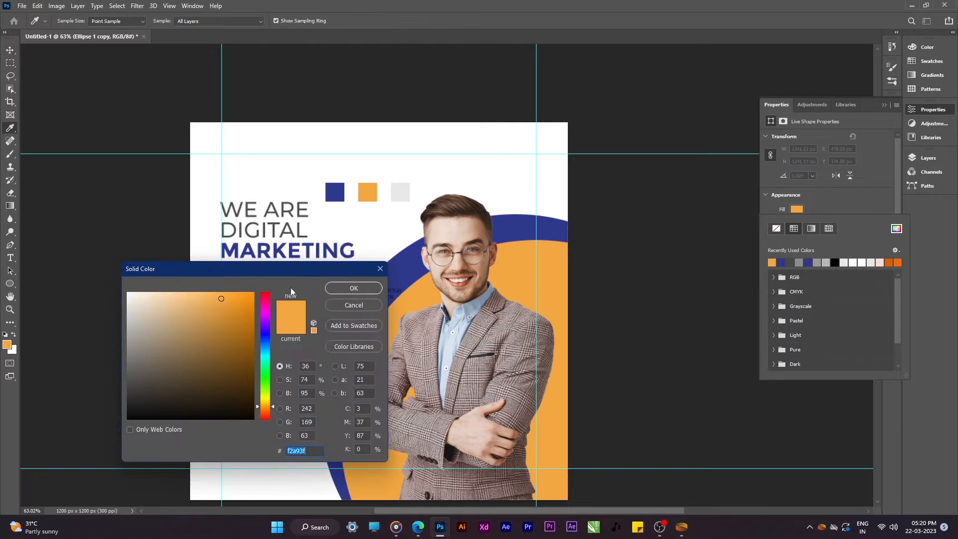
{"action": "left_click", "coordinate": [247, 298]}
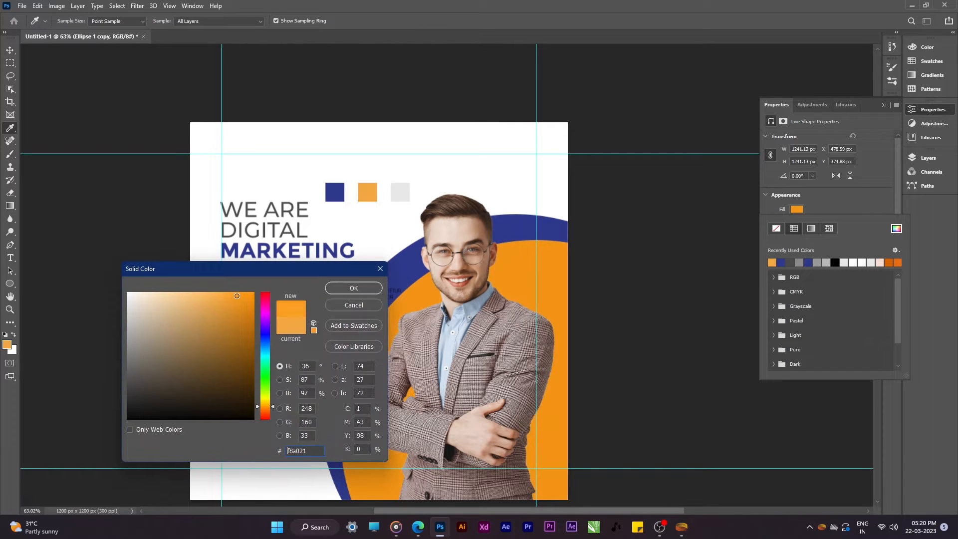
{"action": "left_click_drag", "start_coordinate": [237, 296], "coordinate": [238, 298]}
{"action": "left_click", "coordinate": [361, 288]}
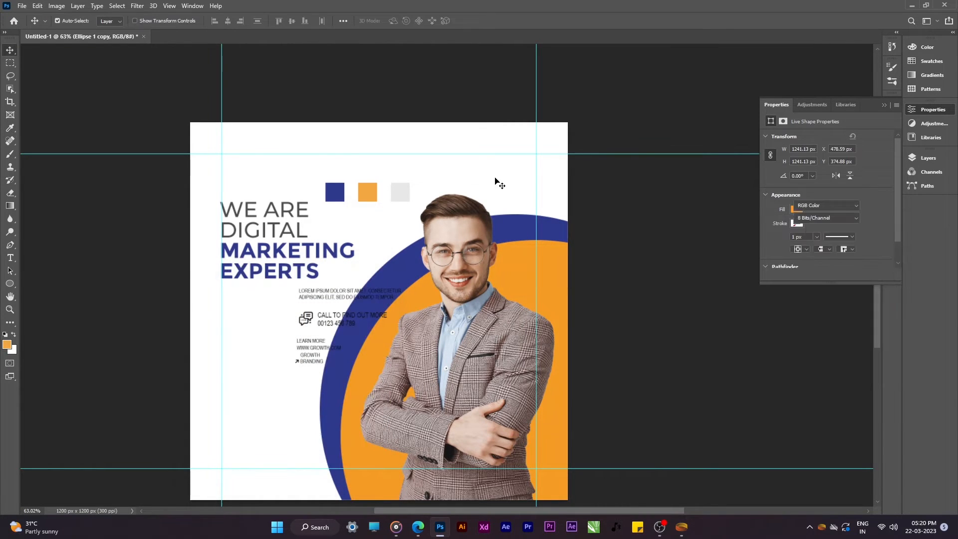
Step: Scale both circles together to 96.22% and reposition the orange circle within the blue one
{"action": "left_click_drag", "start_coordinate": [495, 260], "coordinate": [474, 236]}
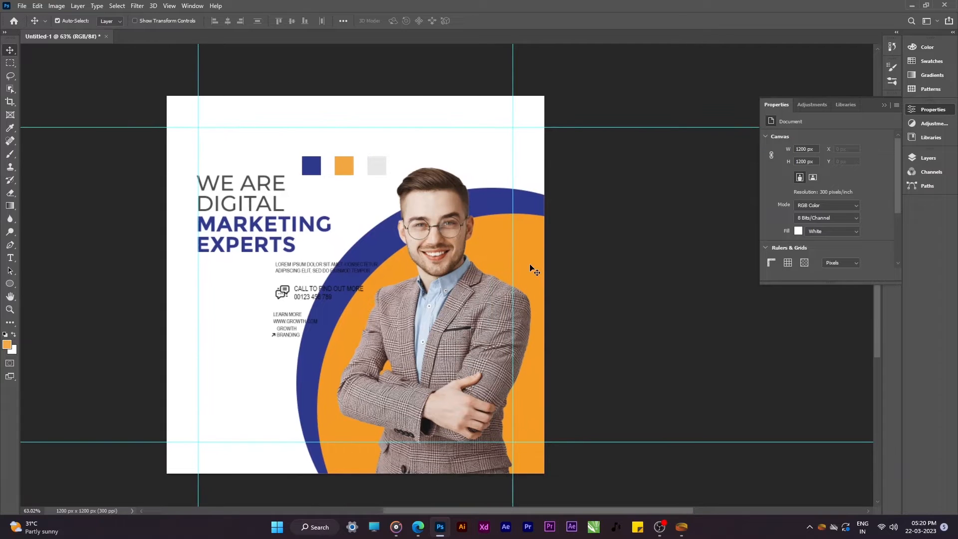
{"action": "left_click_drag", "start_coordinate": [531, 265], "coordinate": [525, 270]}
{"action": "key", "text": "ctrl+t"}
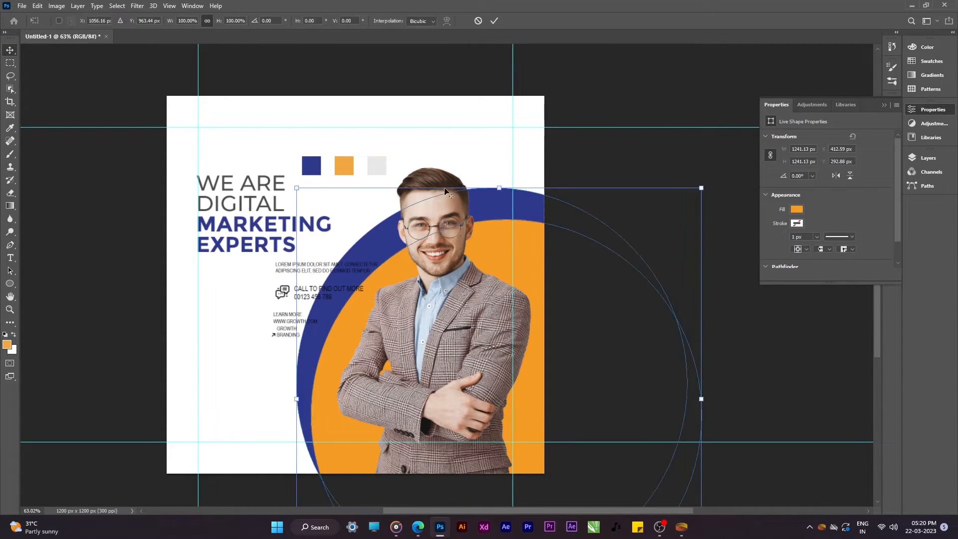
{"action": "left_click_drag", "start_coordinate": [500, 192], "coordinate": [500, 201]}
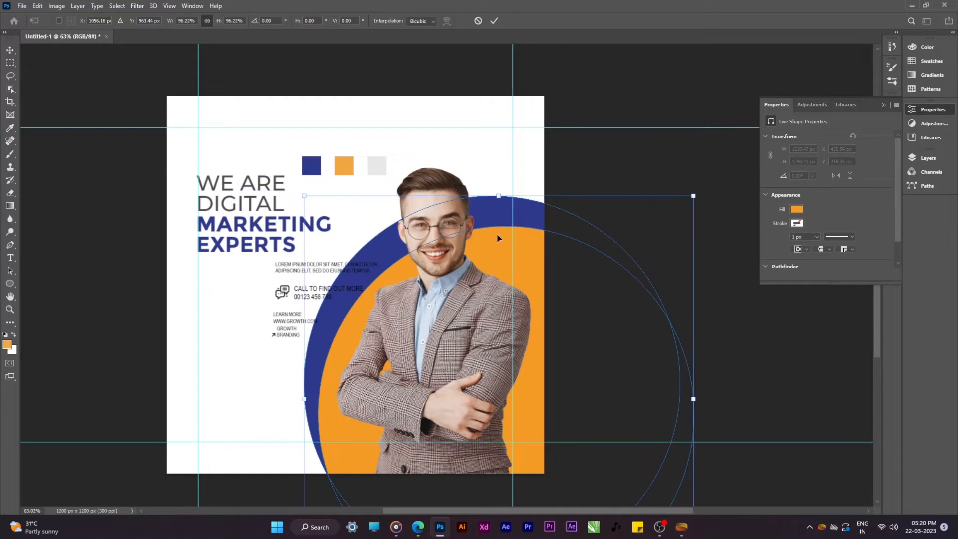
{"action": "left_click_drag", "start_coordinate": [498, 235], "coordinate": [493, 226]}
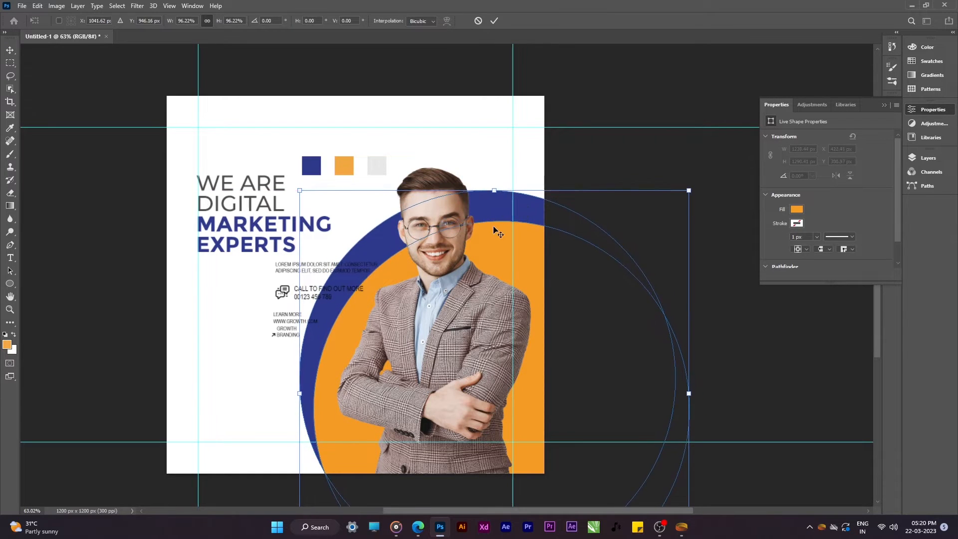
{"action": "key", "text": "Return"}
{"action": "left_click_drag", "start_coordinate": [520, 267], "coordinate": [517, 262]}
Step: Enlarge the man's photo to about 709 × 1125 px, with his hair near the upper margin guide
{"action": "left_click", "coordinate": [437, 181]}
{"action": "key", "text": "ctrl+t"}
{"action": "left_click_drag", "start_coordinate": [433, 166], "coordinate": [422, 126]}
{"action": "left_click_drag", "start_coordinate": [434, 474], "coordinate": [434, 481]}
{"action": "left_click_drag", "start_coordinate": [445, 443], "coordinate": [428, 438]}
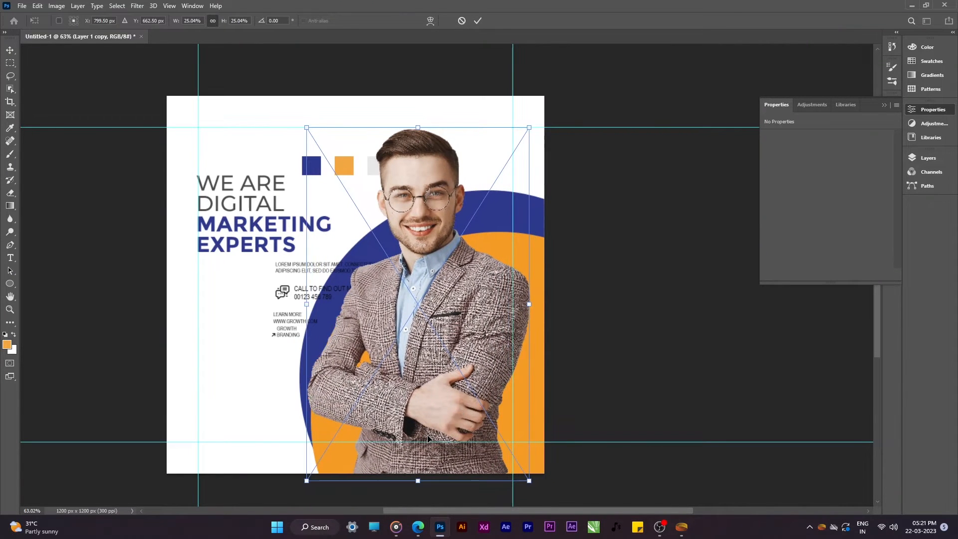
{"action": "left_click_drag", "start_coordinate": [416, 127], "coordinate": [414, 128]}
{"action": "key", "text": "Return"}
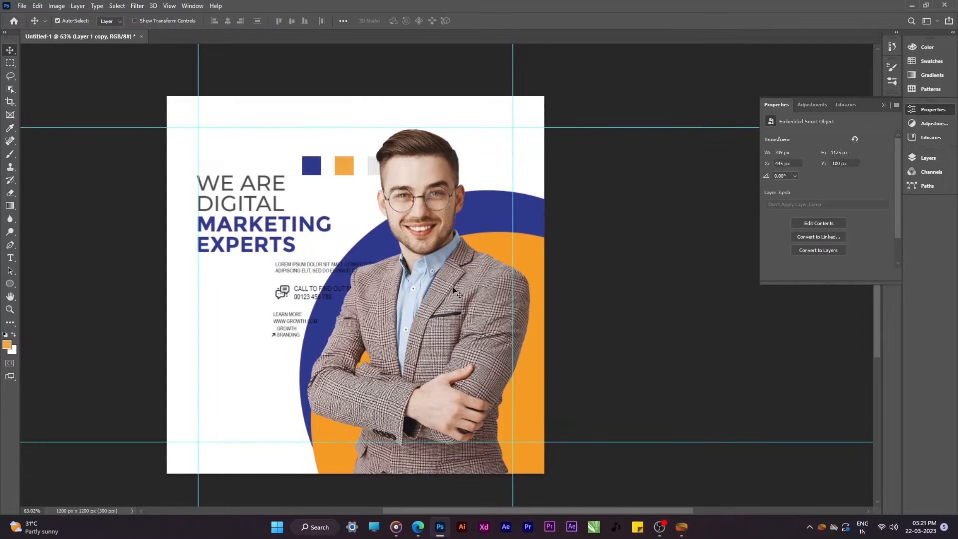
Step: Nudge the man's photo 7 px right to X 452 px
{"action": "key", "text": "Right"}
{"action": "key", "text": "Right"}
{"action": "key", "text": "Right"}
{"action": "key", "text": "Right"}
{"action": "key", "text": "Right"}
{"action": "key", "text": "Right"}
{"action": "key", "text": "Right"}
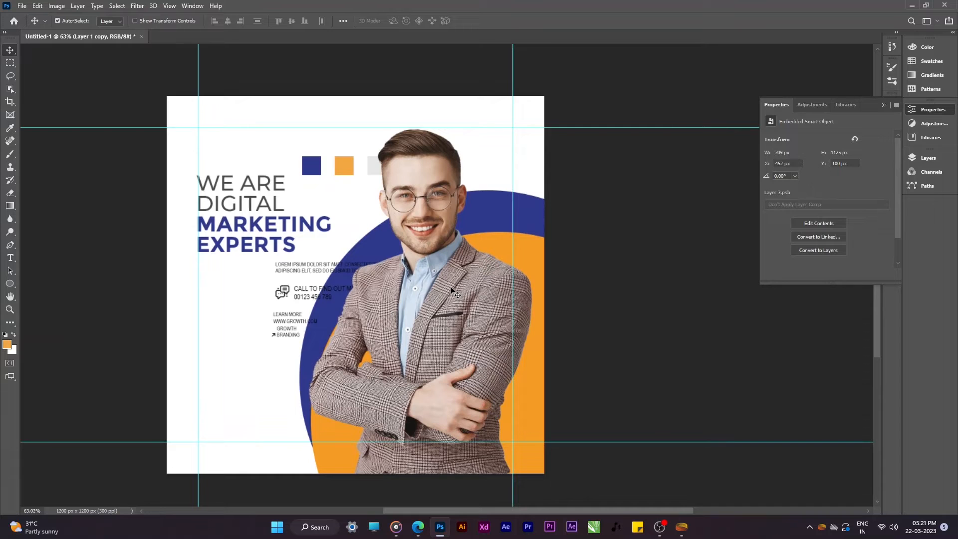
Step: Scale down the blue circle behind the man and move the orange circle slightly upward
{"action": "left_click_drag", "start_coordinate": [394, 327], "coordinate": [401, 318]}
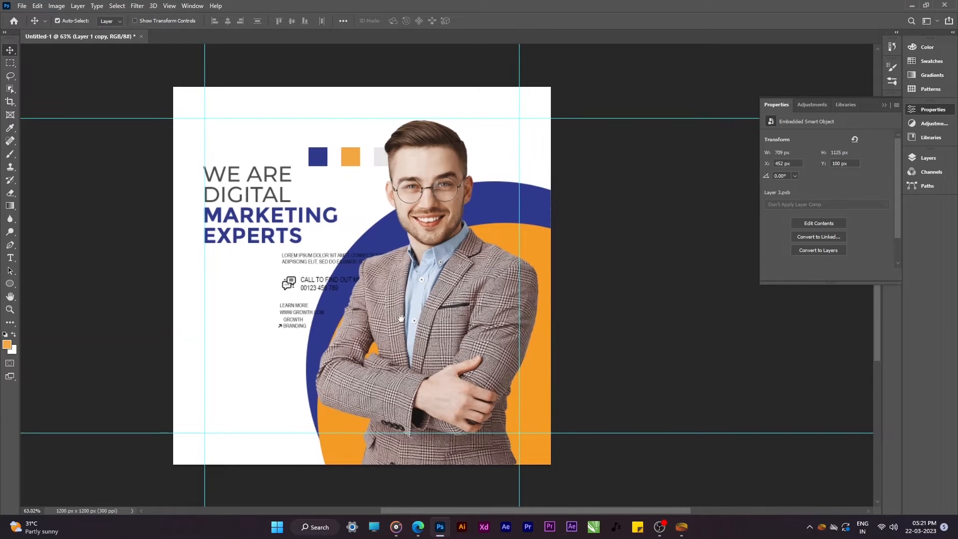
{"action": "left_click", "coordinate": [506, 203], "text": "ctrl"}
{"action": "key", "text": "ctrl+t"}
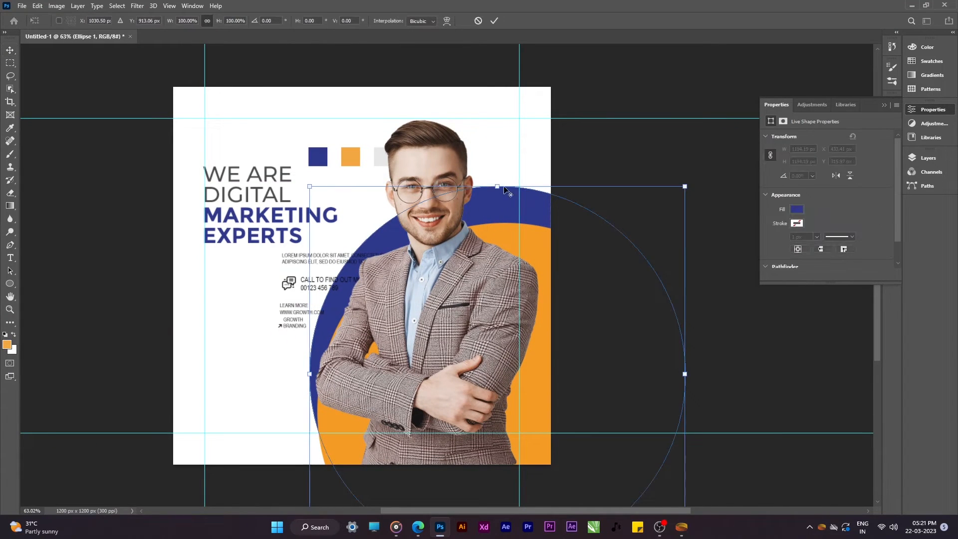
{"action": "left_click_drag", "start_coordinate": [503, 187], "coordinate": [487, 206]}
{"action": "key", "text": "Return"}
{"action": "left_click_drag", "start_coordinate": [539, 246], "coordinate": [538, 240]}
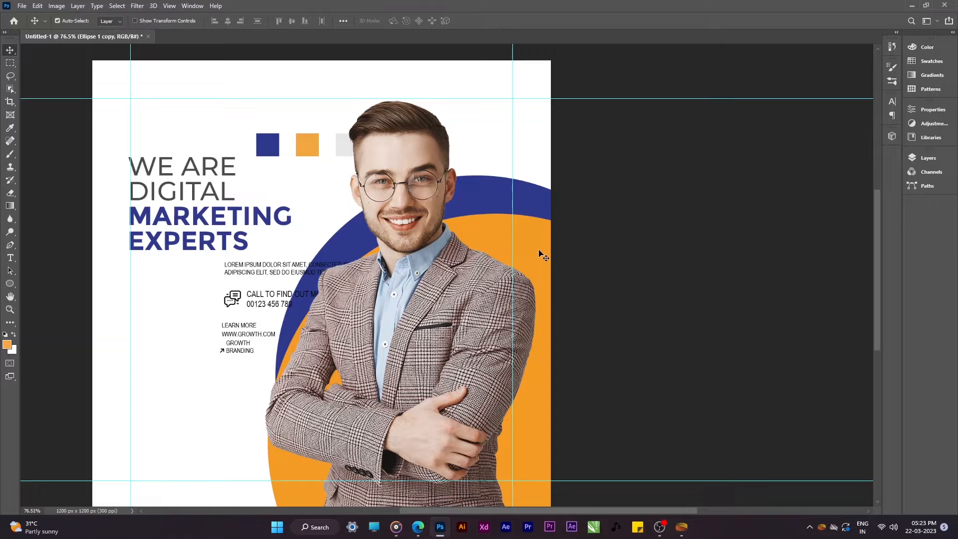
Step: Give the orange circle a white (#ffffff) stroke 25 px wide
{"action": "key", "text": "a"}
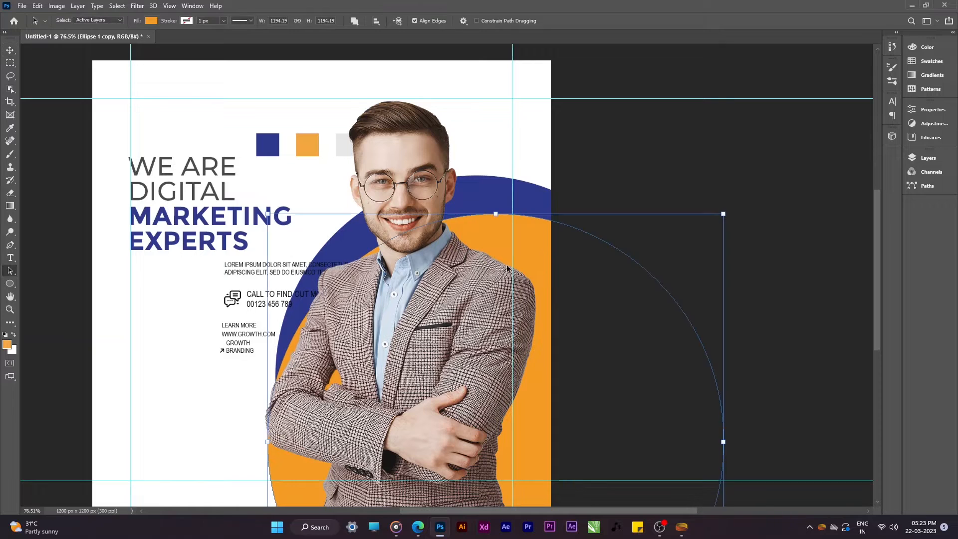
{"action": "left_click", "coordinate": [186, 21]}
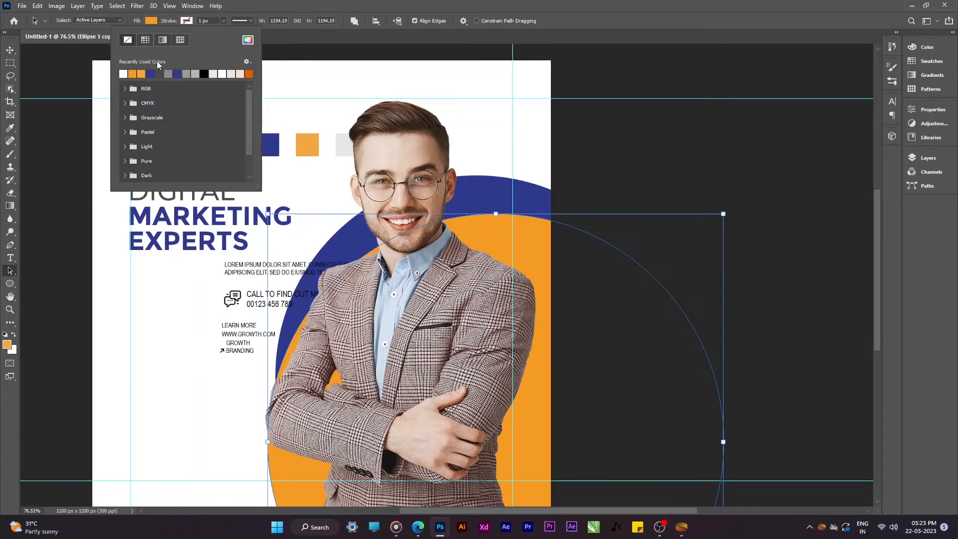
{"action": "left_click", "coordinate": [248, 40]}
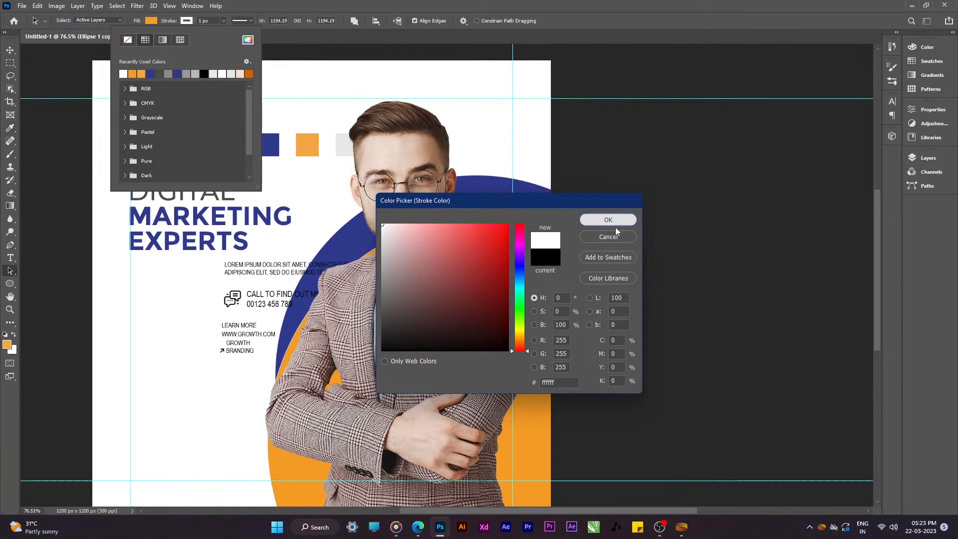
{"action": "left_click", "coordinate": [614, 221]}
{"action": "left_click_drag", "start_coordinate": [173, 21], "coordinate": [185, 21]}
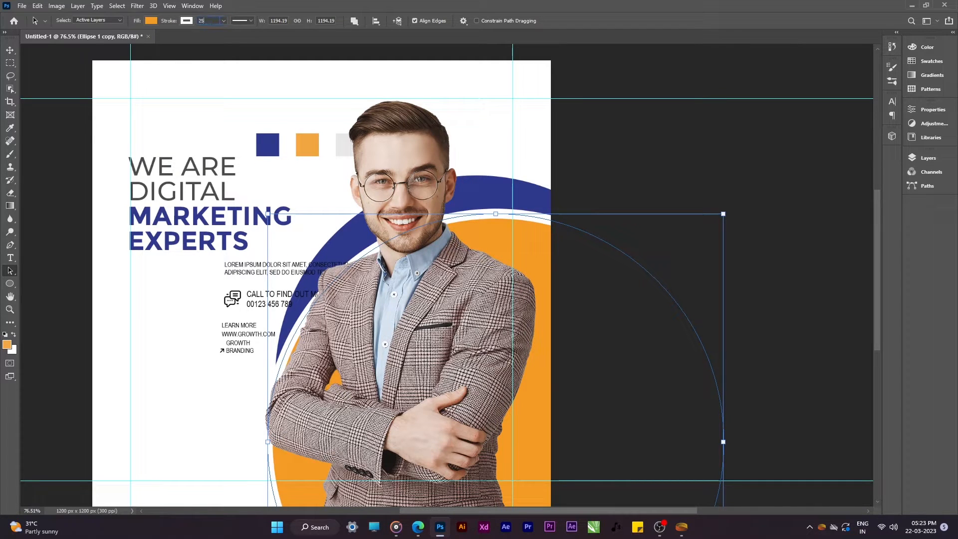
{"action": "key", "text": "v"}
{"action": "left_click", "coordinate": [591, 160]}
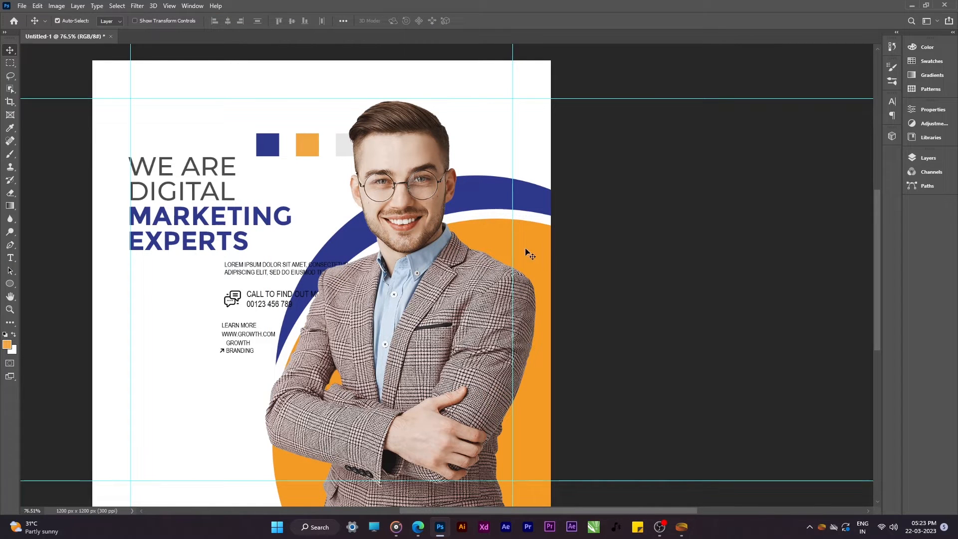
Step: Move the orange circle down and to the right, and shift the blue circle upward to widen the blue band
{"action": "left_click_drag", "start_coordinate": [533, 248], "coordinate": [543, 257]}
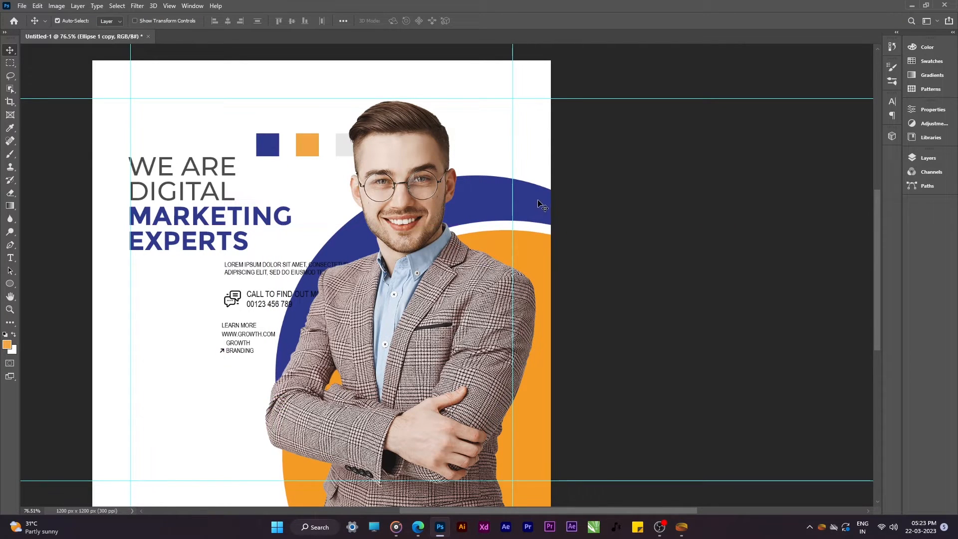
{"action": "left_click_drag", "start_coordinate": [538, 205], "coordinate": [537, 190]}
{"action": "scroll", "coordinate": [534, 230], "scroll_direction": "down", "scroll_amount": 3}
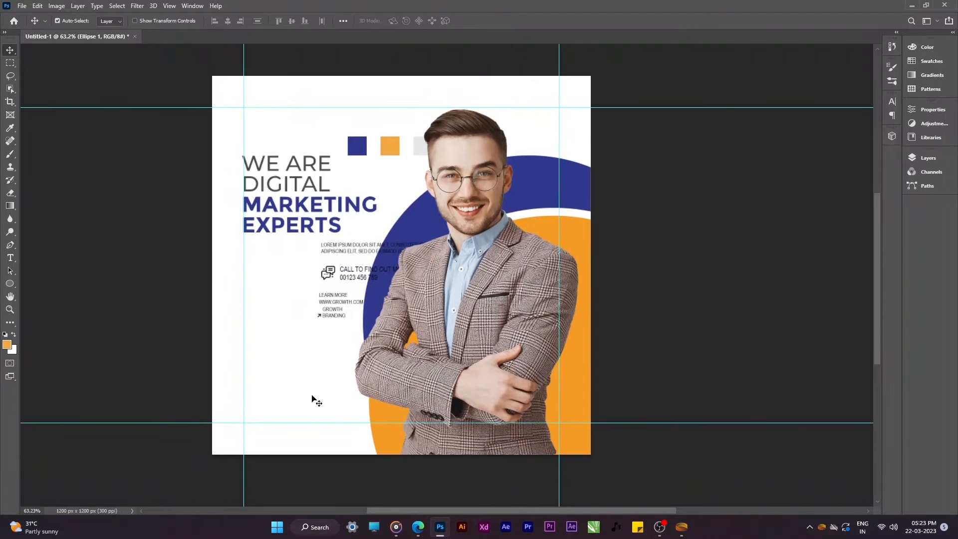
Step: Move the grey swatch from behind the man's head to the empty area below the headline text
{"action": "left_click", "coordinate": [313, 399]}
{"action": "left_click_drag", "start_coordinate": [419, 153], "coordinate": [270, 334]}
{"action": "key", "text": "u"}
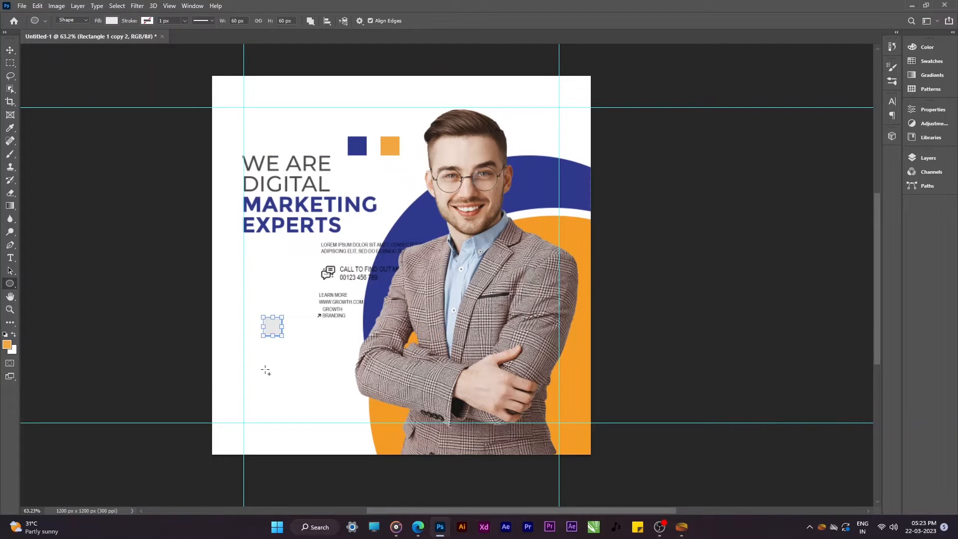
{"action": "key", "text": "v"}
{"action": "left_click", "coordinate": [271, 377]}
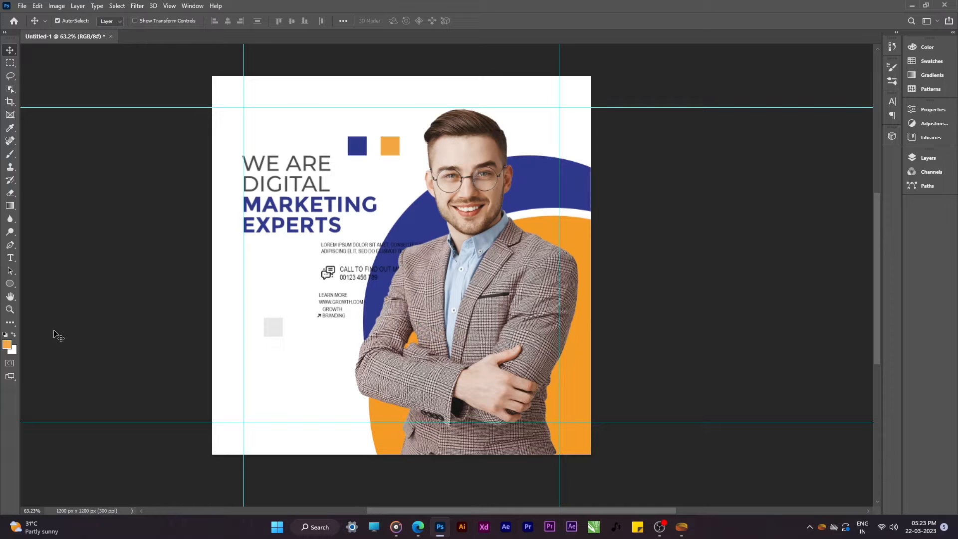
Step: Draw a circle about 835 px across with the Ellipse tool, extending past the canvas's upper-left corner
{"action": "right_click", "coordinate": [12, 285]}
{"action": "left_click", "coordinate": [85, 296]}
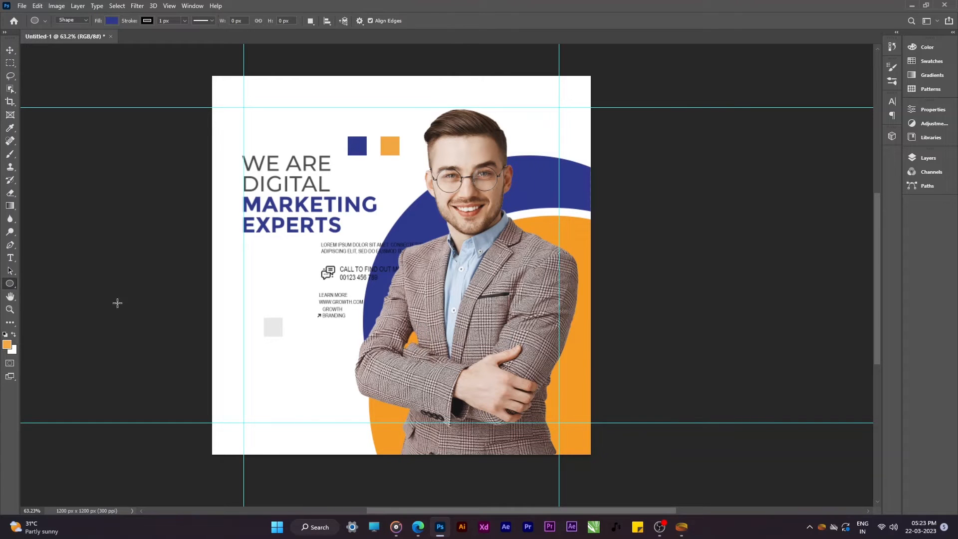
{"action": "left_click_drag", "start_coordinate": [225, 139], "coordinate": [443, 301]}
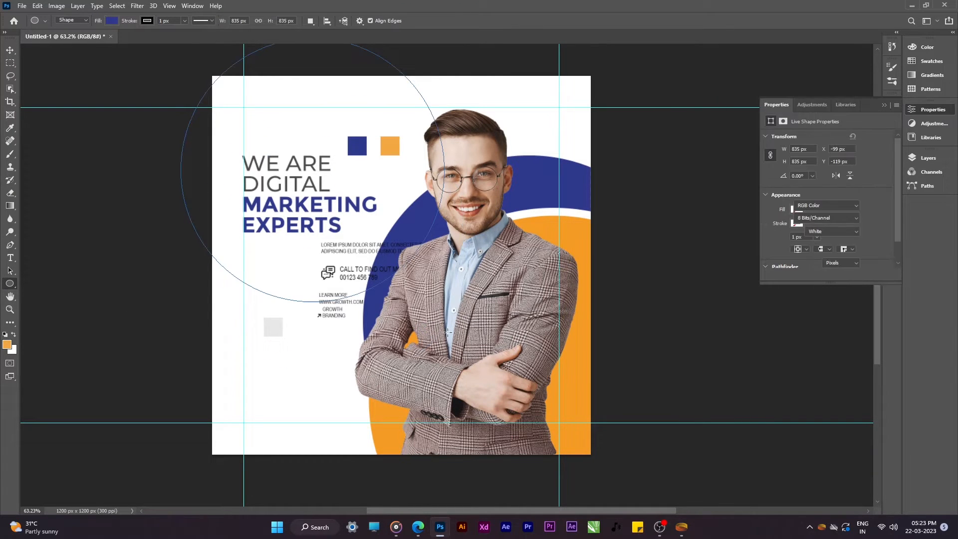
{"action": "key", "text": "v"}
Step: Add a Solid Color fill layer above the Background, using the light grey #e8e9e9 sampled from the grey swatch
{"action": "left_click_drag", "start_coordinate": [277, 334], "coordinate": [282, 388]}
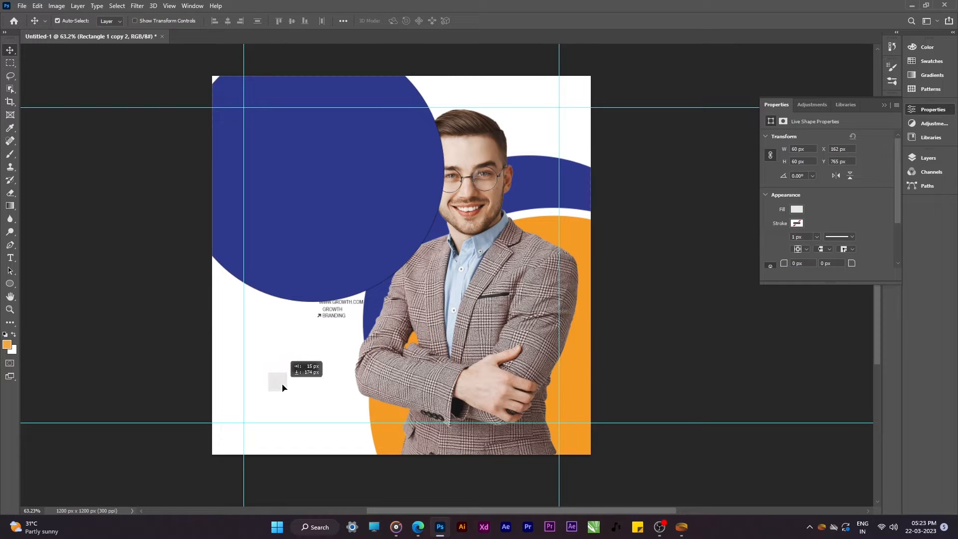
{"action": "left_click", "coordinate": [921, 159]}
{"action": "scroll", "coordinate": [856, 320], "scroll_direction": "down", "scroll_amount": 1}
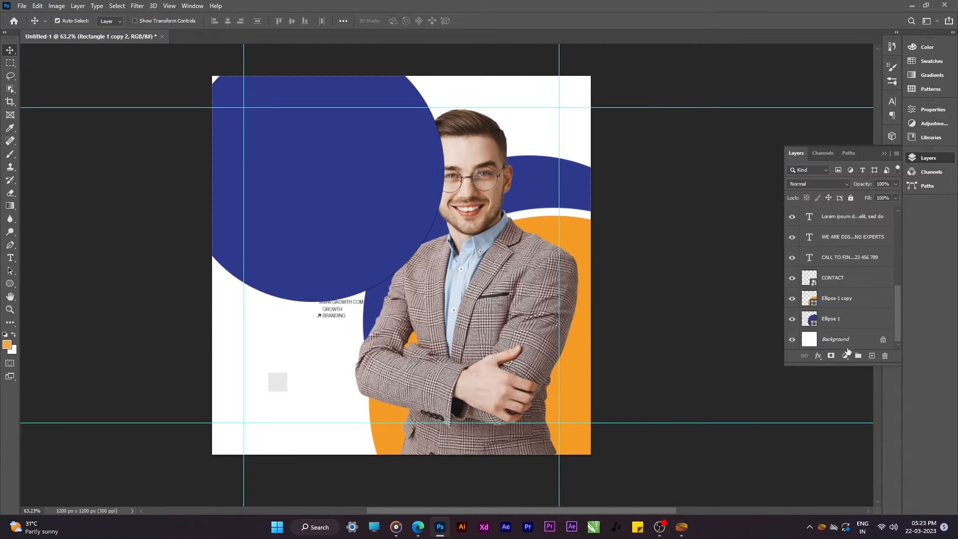
{"action": "left_click", "coordinate": [845, 355]}
{"action": "left_click", "coordinate": [866, 179]}
{"action": "left_click", "coordinate": [282, 384]}
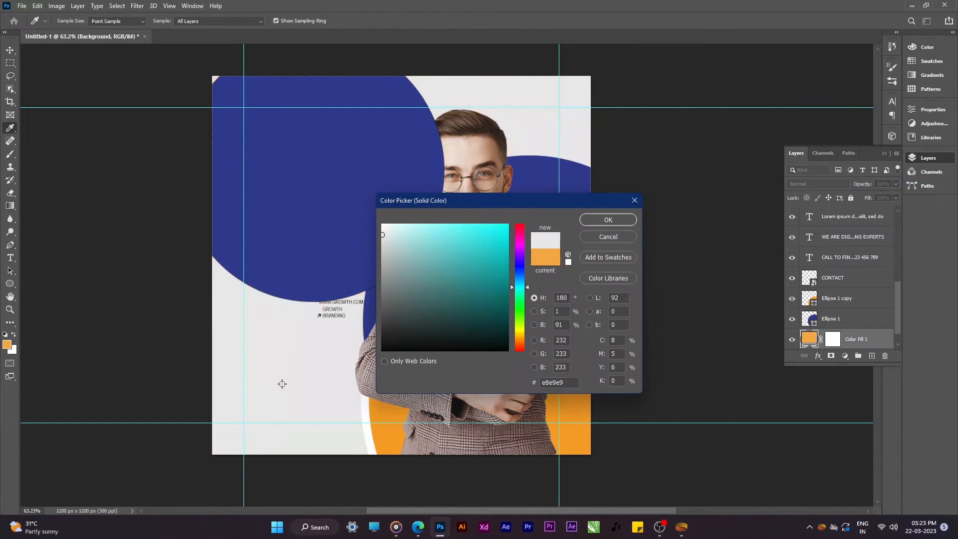
{"action": "key", "text": "Escape"}
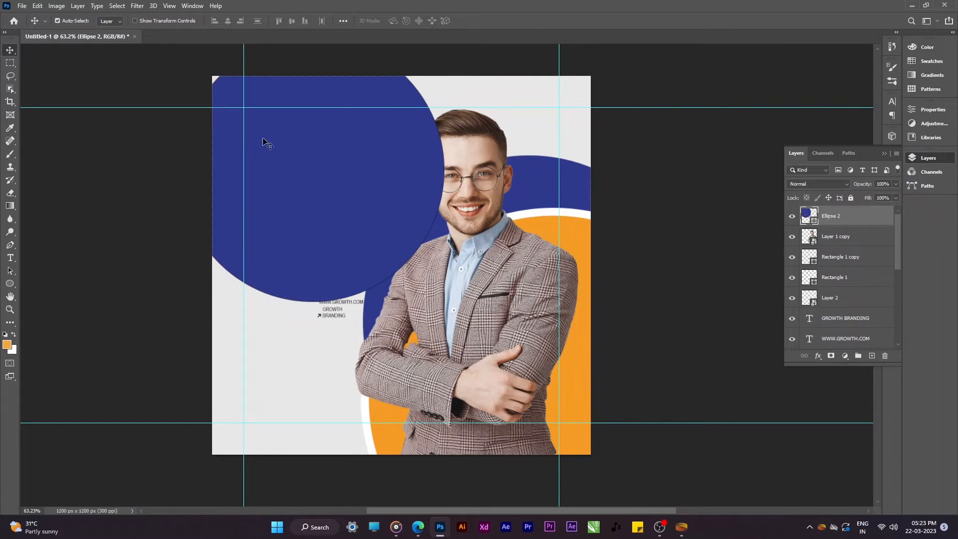
Step: Remove the stroke from the large upper-left circle and fill it with white
{"action": "left_click", "coordinate": [263, 143]}
{"action": "left_click", "coordinate": [151, 20]}
{"action": "left_click", "coordinate": [150, 22]}
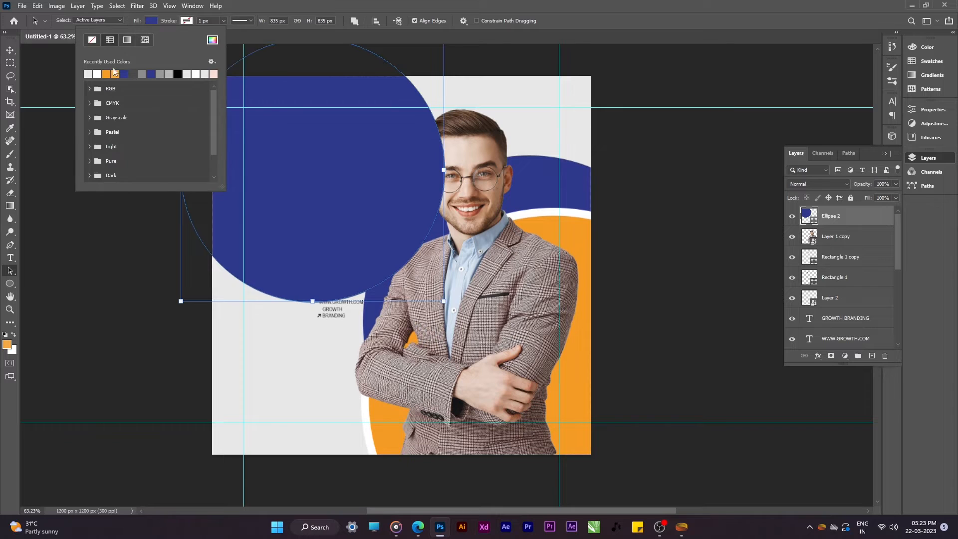
{"action": "left_click", "coordinate": [97, 73]}
{"action": "key", "text": "Return"}
{"action": "key", "text": "v"}
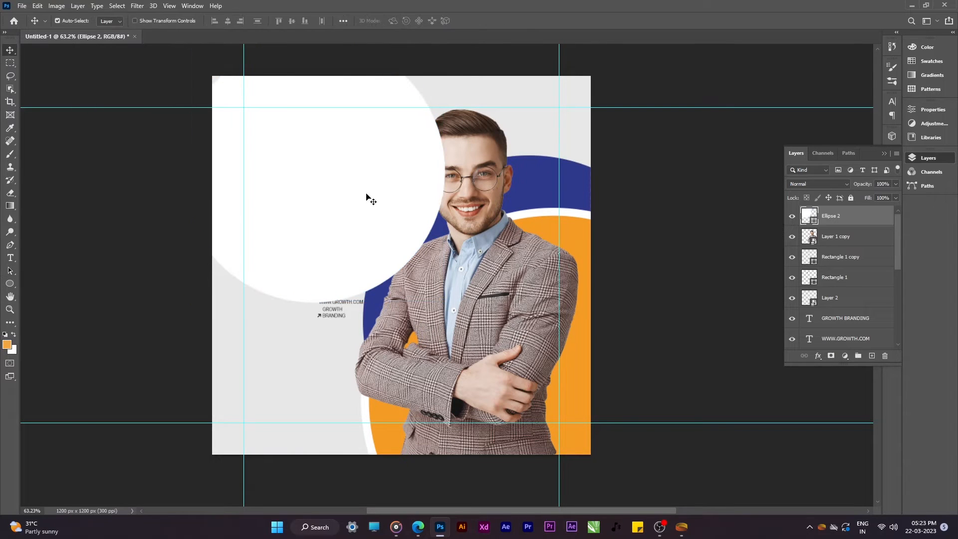
Step: Send the large white circle behind the blue circle and enlarge it until only the canvas's lower-left corner stays light grey
{"action": "key", "text": "ctrl+["}
{"action": "key", "text": "ctrl+["}
{"action": "key", "text": "ctrl+["}
{"action": "key", "text": "ctrl+t"}
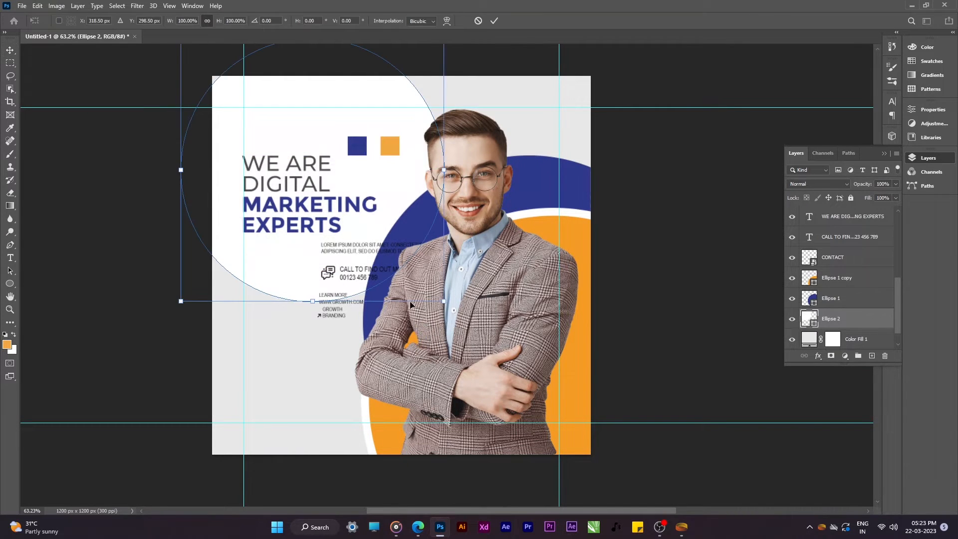
{"action": "left_click_drag", "start_coordinate": [443, 303], "coordinate": [545, 403]}
{"action": "left_click_drag", "start_coordinate": [355, 296], "coordinate": [437, 280]}
{"action": "mouse_move", "coordinate": [398, 389]}
{"action": "left_mouse_down"}
{"action": "mouse_move", "coordinate": [398, 425]}
{"action": "mouse_move", "coordinate": [401, 380]}
{"action": "mouse_move", "coordinate": [392, 419]}
{"action": "mouse_move", "coordinate": [384, 389]}
{"action": "left_mouse_up"}
{"action": "key", "text": "Return"}
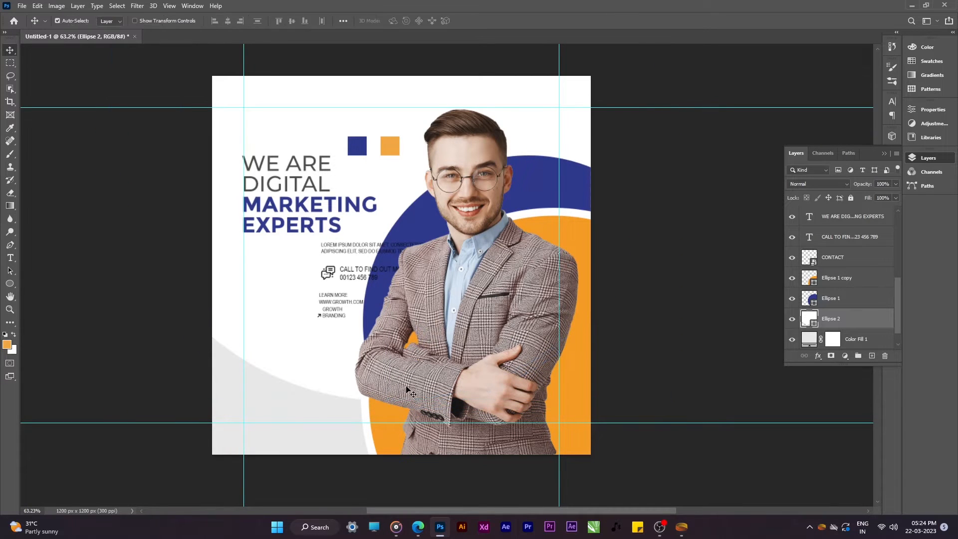
{"action": "left_click", "coordinate": [658, 439]}
Step: Move the Lorem ipsum paragraph directly below the headline, against the left margin guide
{"action": "scroll", "coordinate": [658, 438], "scroll_direction": "up", "scroll_amount": 2}
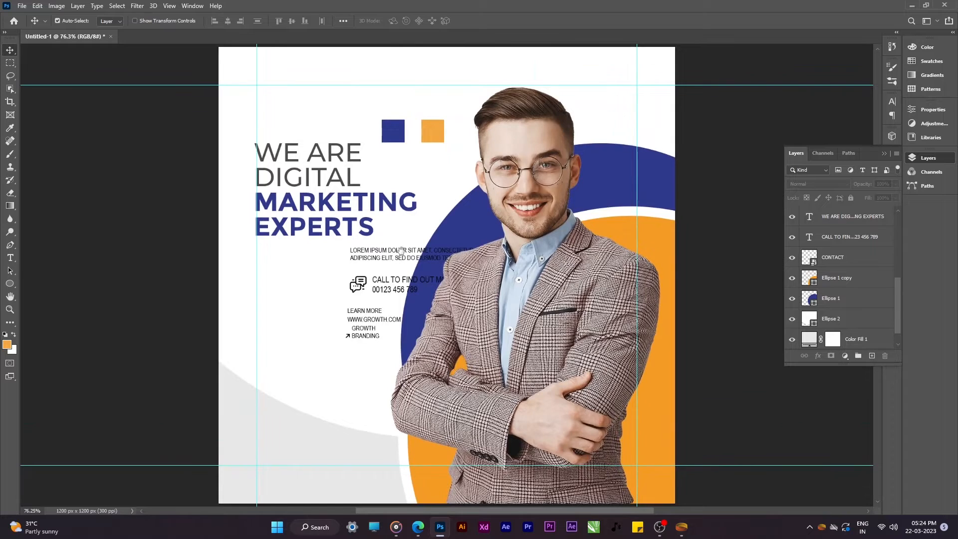
{"action": "scroll", "coordinate": [402, 250], "scroll_direction": "up", "scroll_amount": 2}
{"action": "left_click_drag", "start_coordinate": [382, 266], "coordinate": [272, 255]}
Step: Set the Lorem ipsum paragraph in Montserrat Medium and turn off All Caps
{"action": "left_click", "coordinate": [891, 102]}
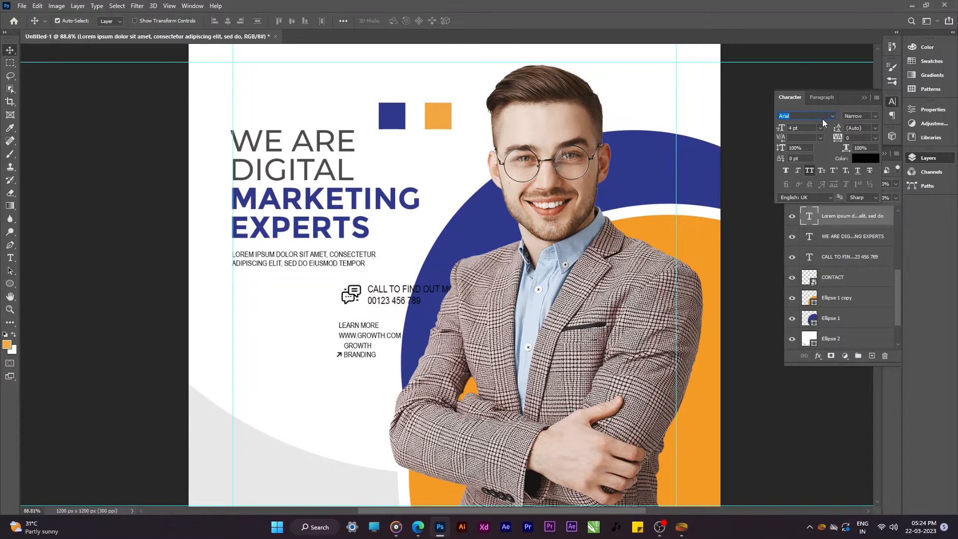
{"action": "type", "text": "MONT"}
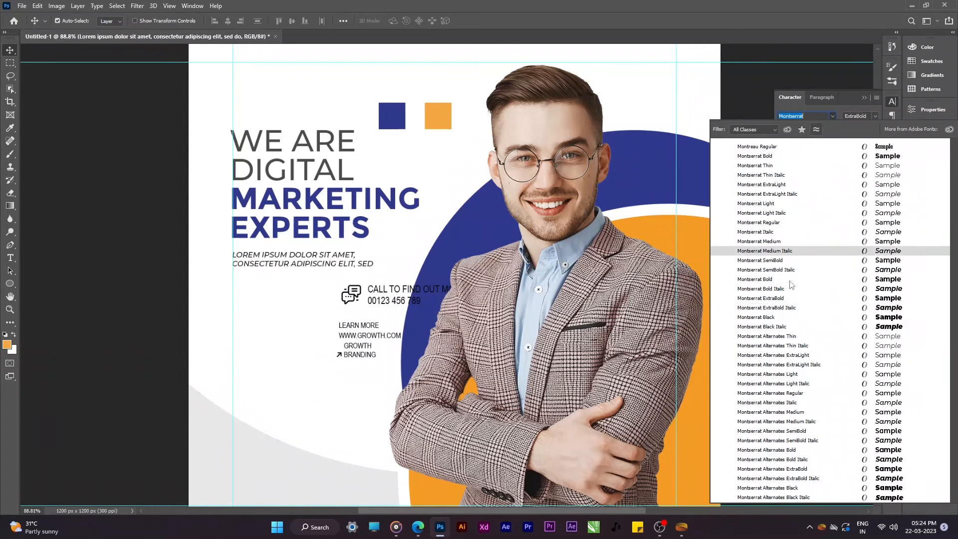
{"action": "left_click", "coordinate": [782, 262]}
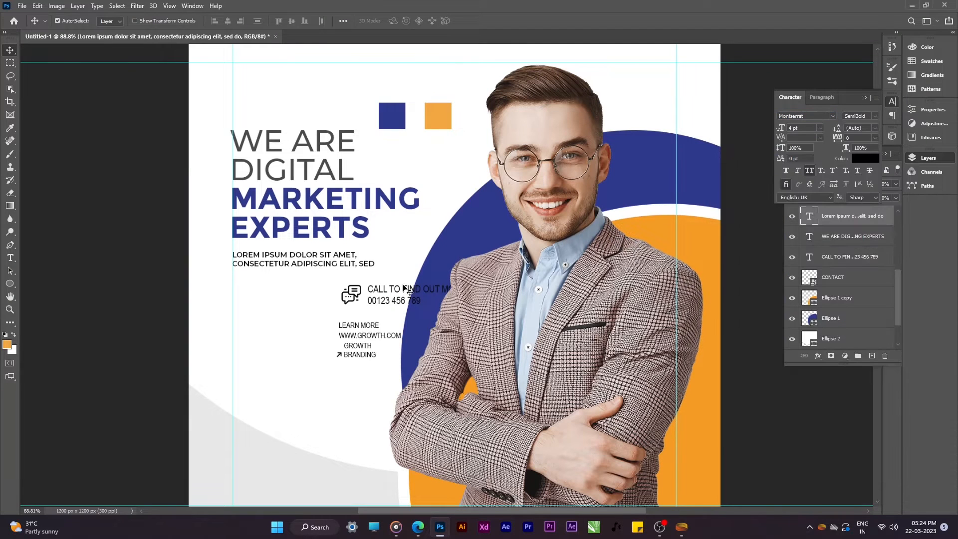
{"action": "left_click", "coordinate": [875, 116]}
{"action": "left_click", "coordinate": [854, 195]}
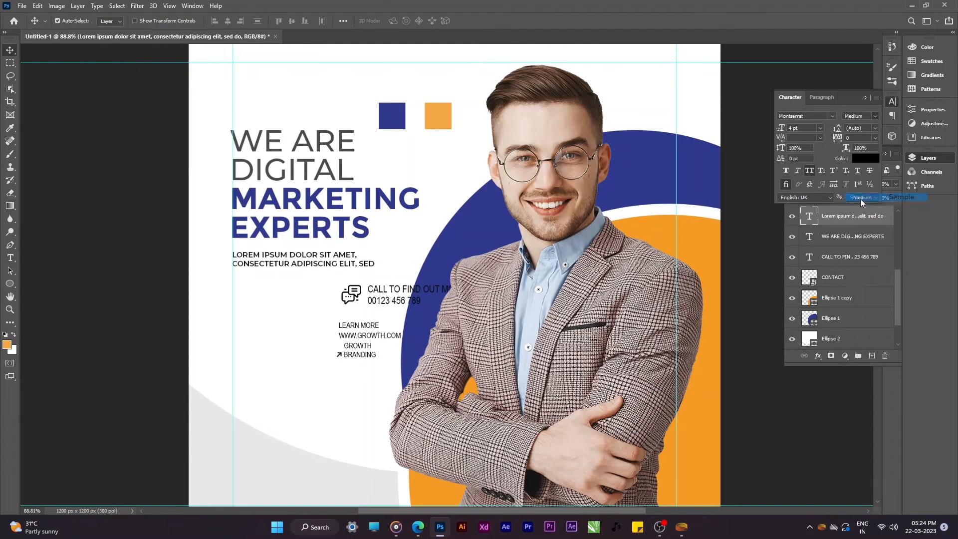
{"action": "left_click", "coordinate": [809, 171]}
Step: Align the left edge of the Lorem ipsum paragraph with the headline
{"action": "left_click_drag", "start_coordinate": [346, 265], "coordinate": [346, 264]}
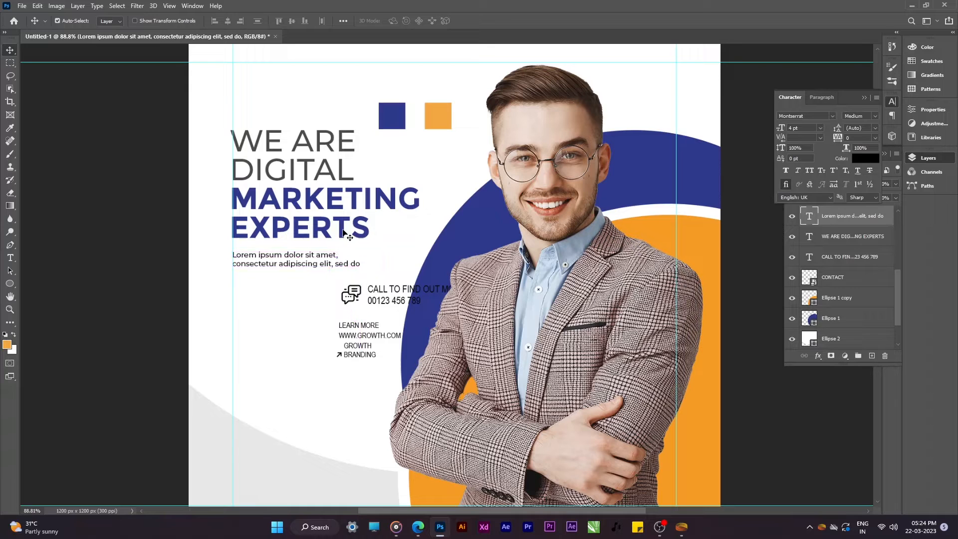
{"action": "left_click", "coordinate": [347, 234], "text": "shift"}
{"action": "left_click", "coordinate": [218, 23]}
{"action": "left_click", "coordinate": [323, 195]}
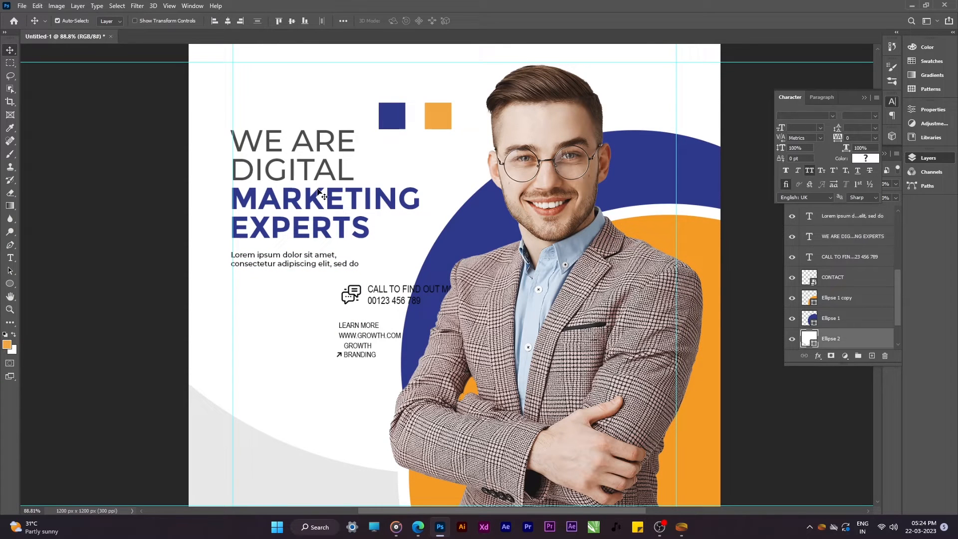
Step: Recolor the Lorem ipsum paragraph with the dark grey sampled from the headline word DIGITAL
{"action": "left_click", "coordinate": [343, 265]}
{"action": "key", "text": "i"}
{"action": "left_click", "coordinate": [341, 168]}
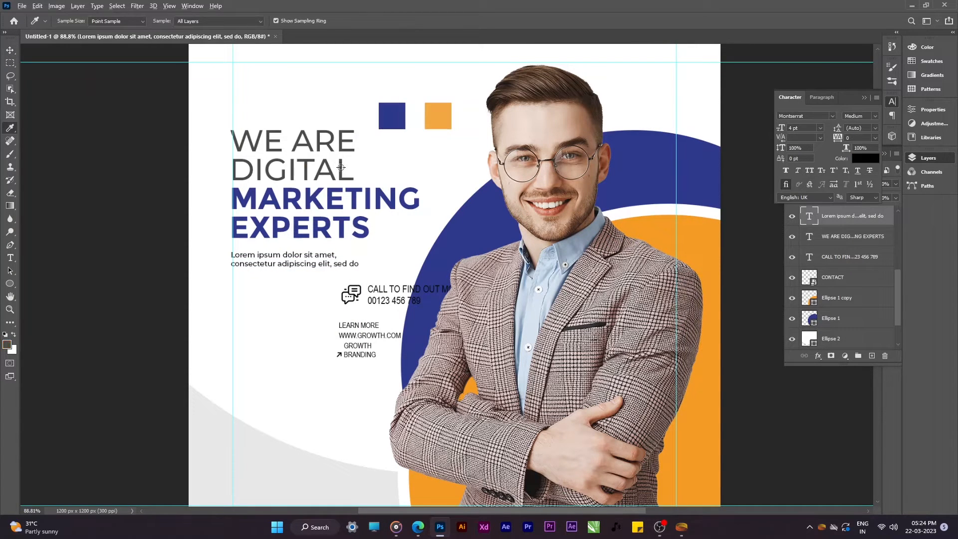
{"action": "key", "text": "v"}
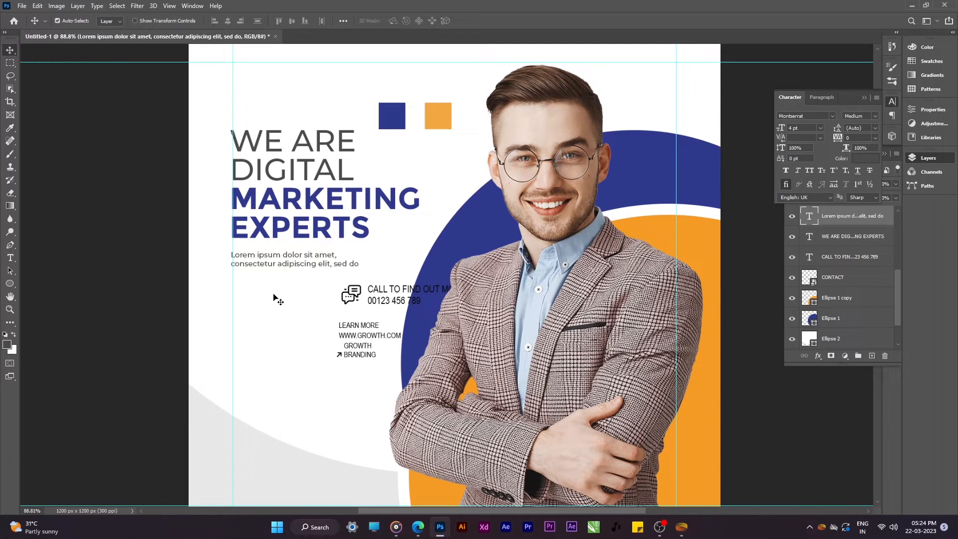
Step: Move the contact icon and call text together to the canvas's lower-left margin corner and scale them up slightly
{"action": "left_click", "coordinate": [351, 294]}
{"action": "left_click", "coordinate": [390, 288], "text": "shift"}
{"action": "left_click_drag", "start_coordinate": [388, 293], "coordinate": [279, 438]}
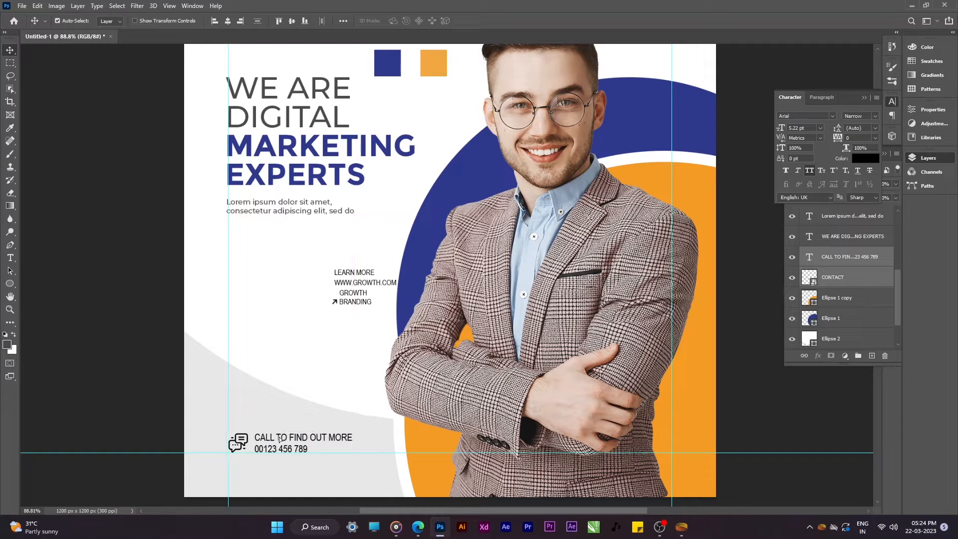
{"action": "key", "text": "ctrl+t"}
{"action": "left_click_drag", "start_coordinate": [351, 442], "coordinate": [359, 441]}
{"action": "key", "text": "Return"}
{"action": "left_click", "coordinate": [347, 410]}
Step: Change the font of the whole two-line call text to Montserrat SemiBold
{"action": "left_click", "coordinate": [339, 438]}
{"action": "key", "text": "t"}
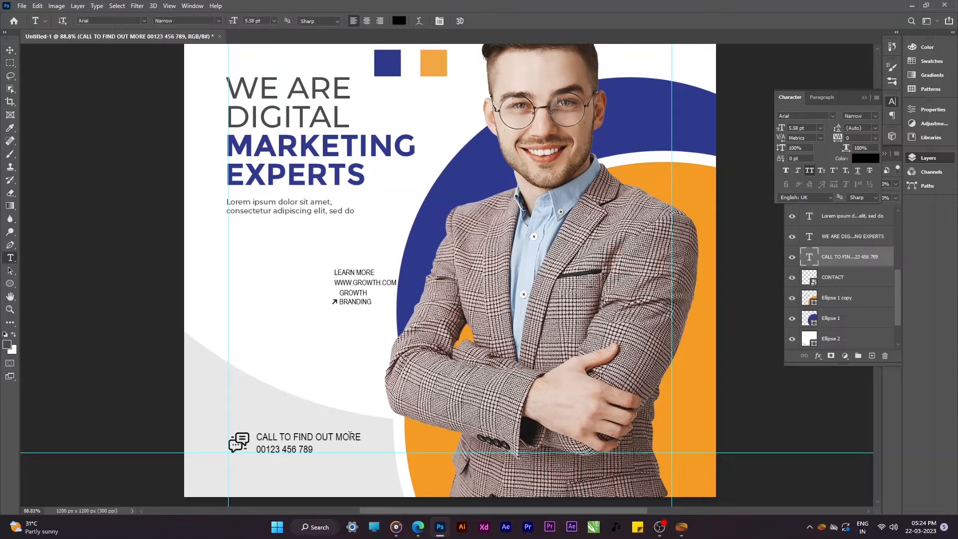
{"action": "left_click", "coordinate": [355, 434]}
{"action": "triple_click", "coordinate": [354, 434]}
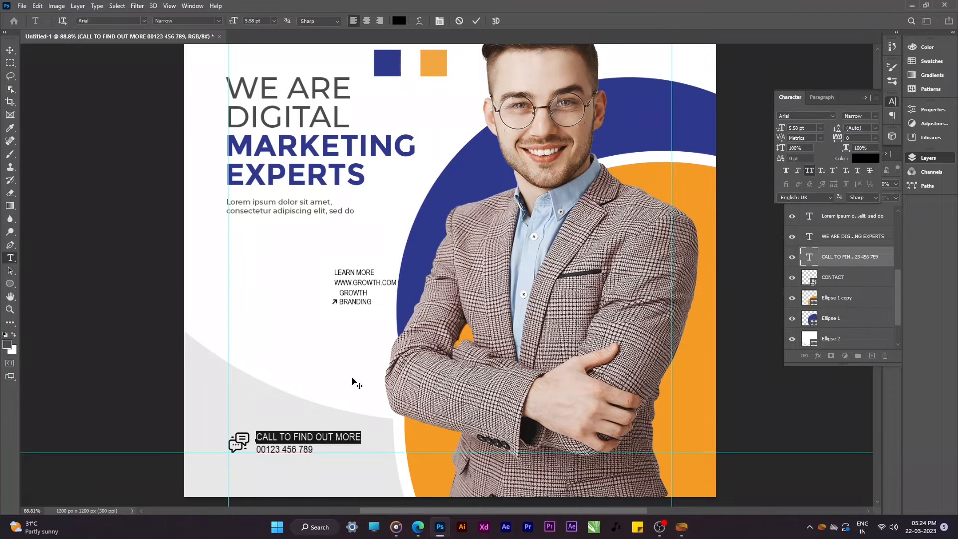
{"action": "key", "text": "ctrl+a"}
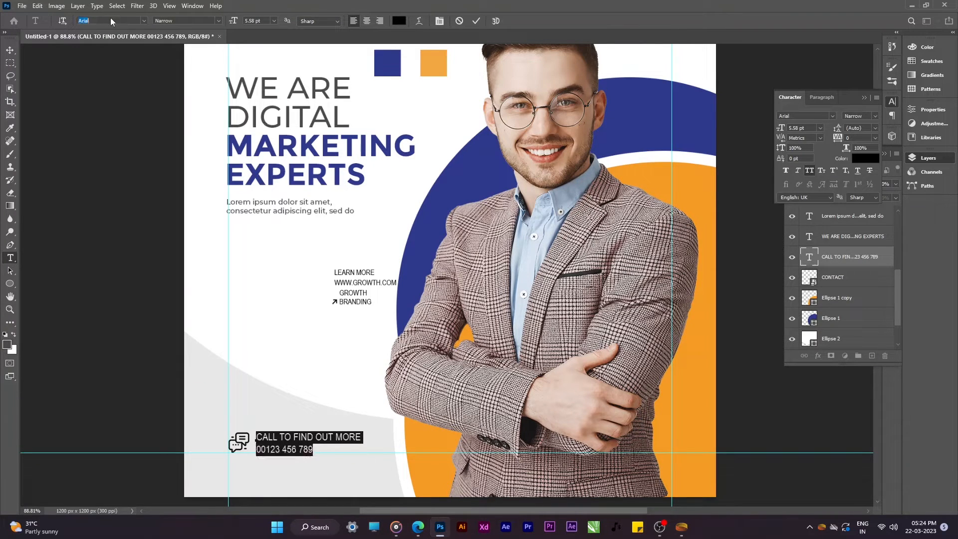
{"action": "type", "text": "MONT"}
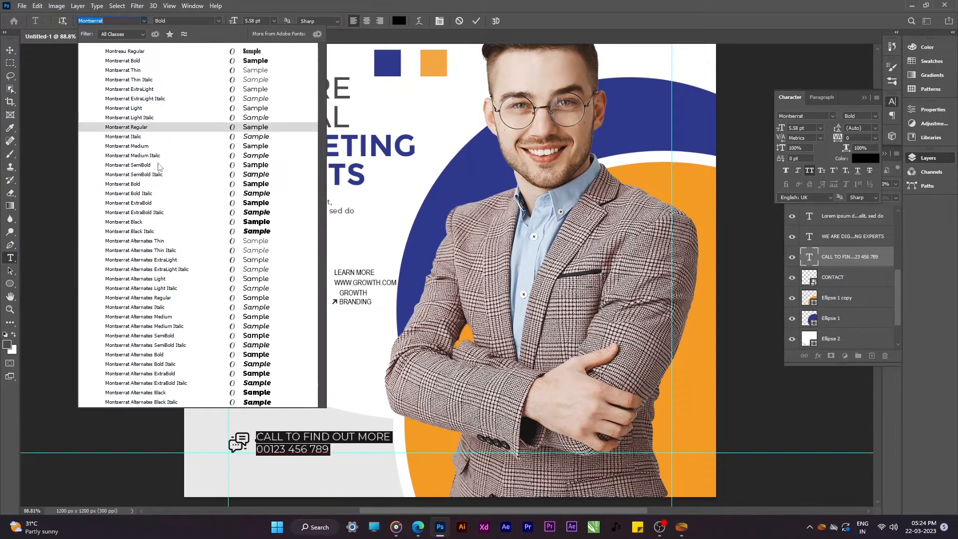
{"action": "left_click", "coordinate": [128, 164]}
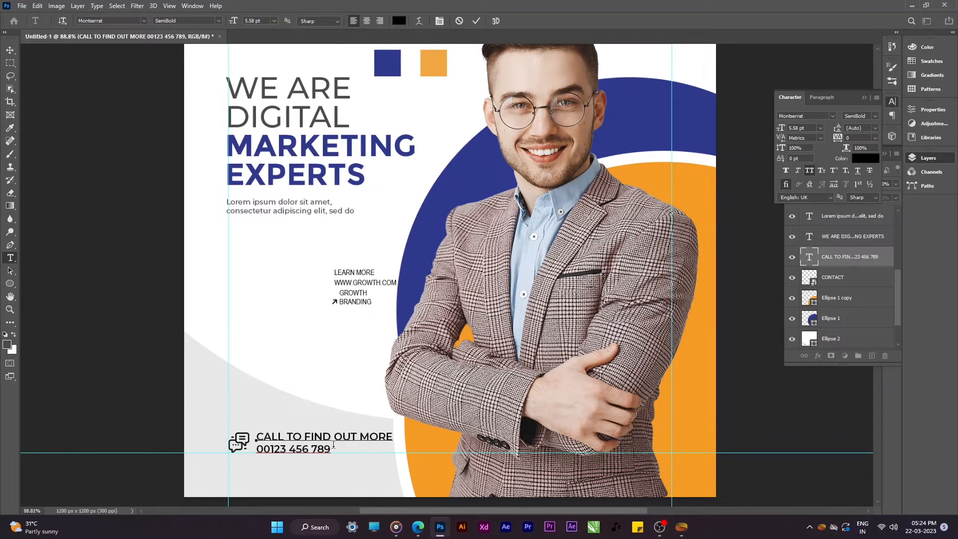
Step: Set the CALL TO FIND OUT MORE line to 3 pt in Medium weight
{"action": "triple_click", "coordinate": [350, 435]}
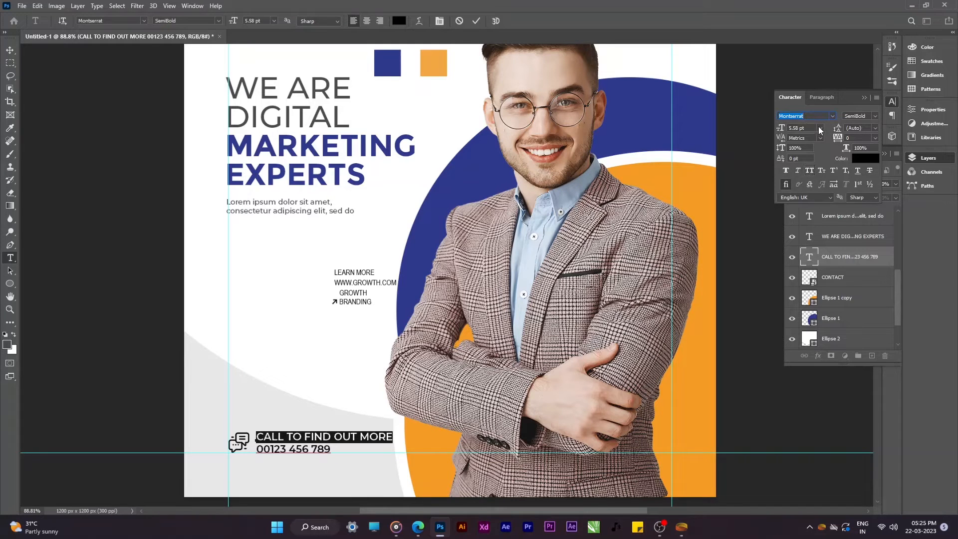
{"action": "left_click", "coordinate": [819, 128]}
{"action": "left_click", "coordinate": [808, 128]}
{"action": "type", "text": "3"}
{"action": "key", "text": "Return"}
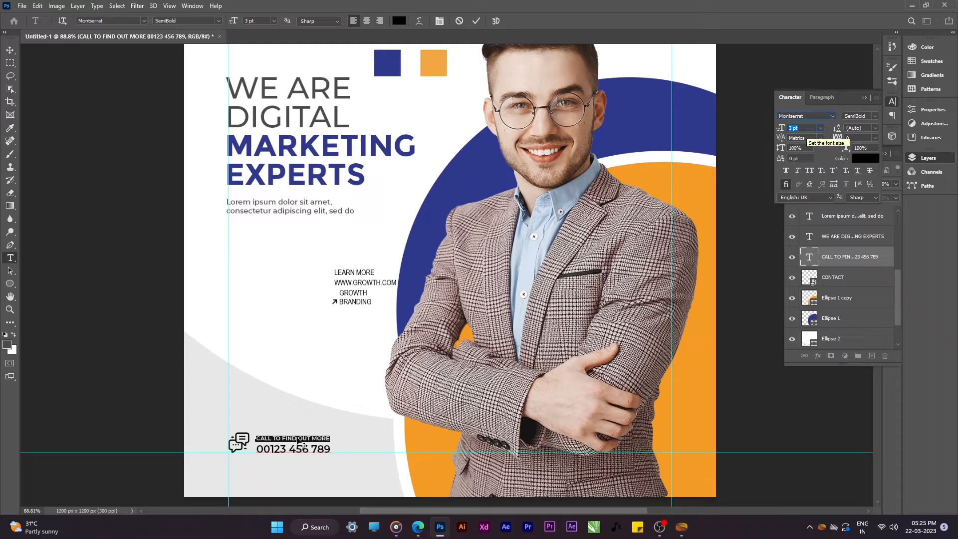
{"action": "left_click", "coordinate": [330, 449]}
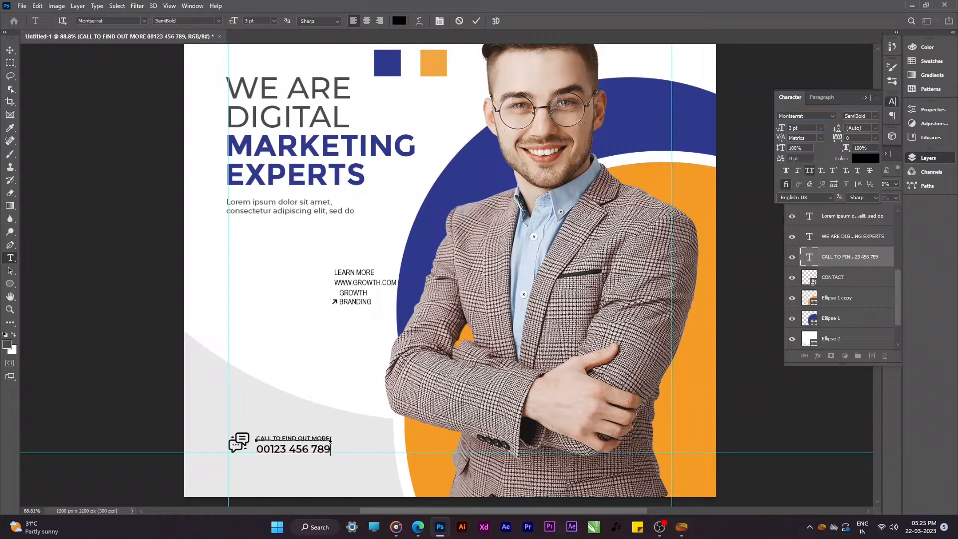
{"action": "left_click_drag", "start_coordinate": [330, 440], "coordinate": [208, 215]}
{"action": "left_click", "coordinate": [189, 20]}
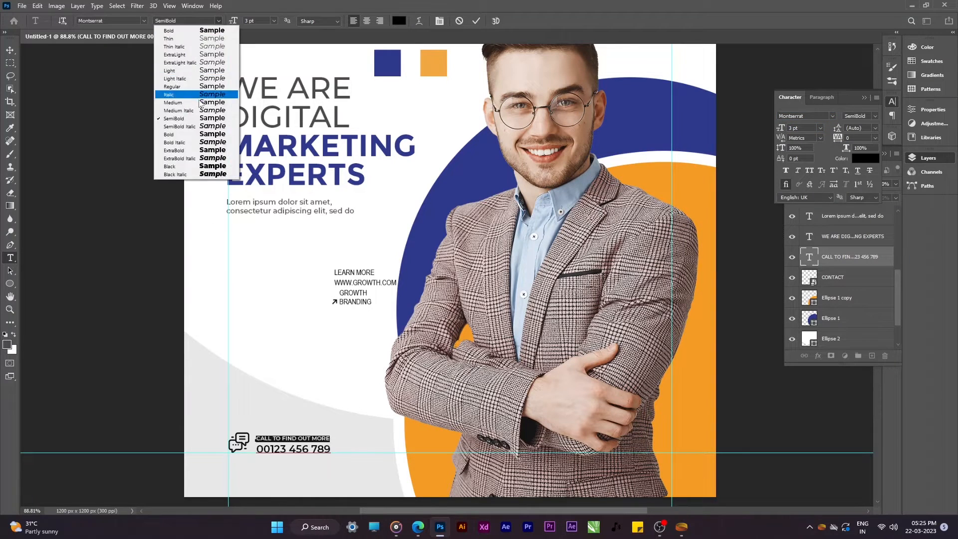
{"action": "left_click", "coordinate": [172, 102]}
Step: Set the phone number line of the call text to Bold weight
{"action": "left_click_drag", "start_coordinate": [330, 449], "coordinate": [256, 449]}
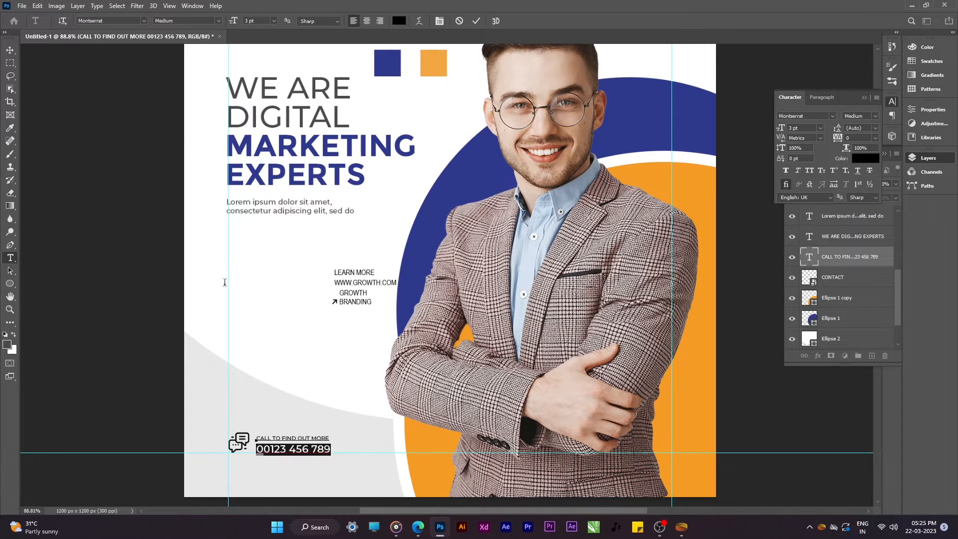
{"action": "left_click", "coordinate": [218, 21]}
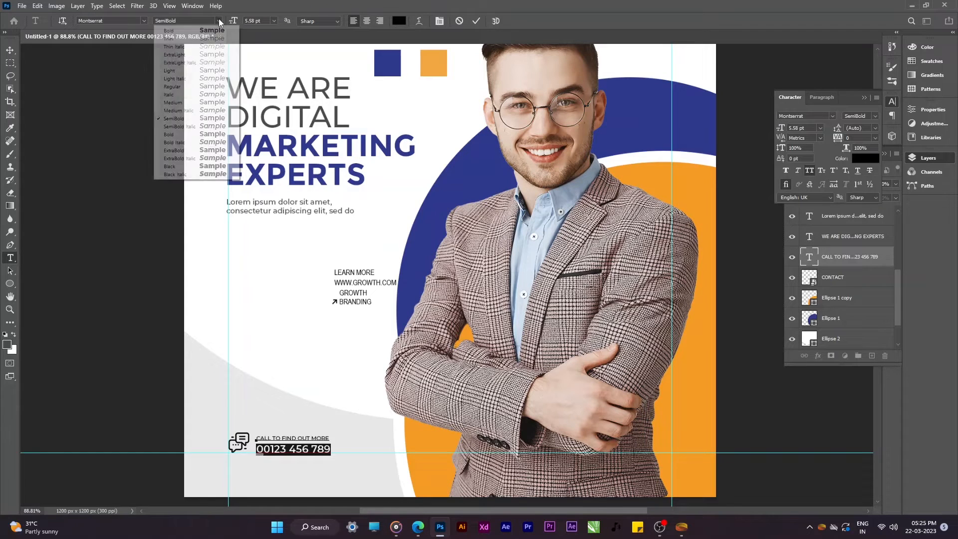
{"action": "left_click", "coordinate": [198, 136]}
{"action": "left_click", "coordinate": [206, 138]}
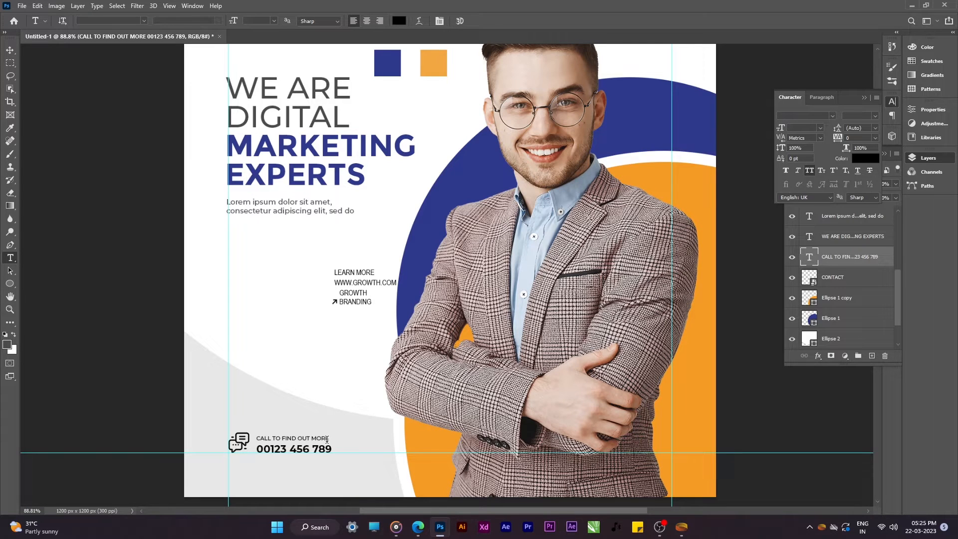
Step: Try another size on the CALL TO FIND OUT MORE line and return it to 3 pt
{"action": "left_click_drag", "start_coordinate": [327, 439], "coordinate": [256, 439]}
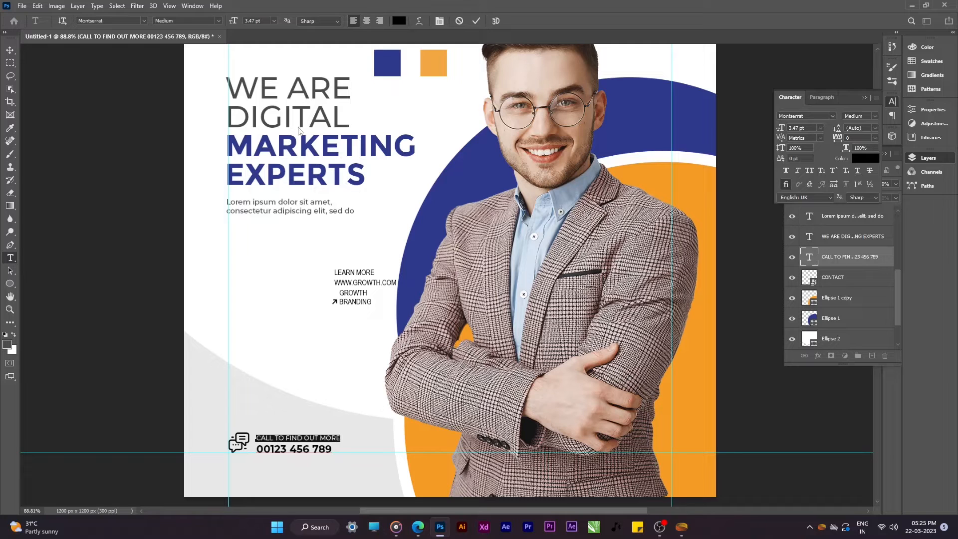
{"action": "triple_click", "coordinate": [262, 21]}
{"action": "type", "text": "3"}
{"action": "key", "text": "Return"}
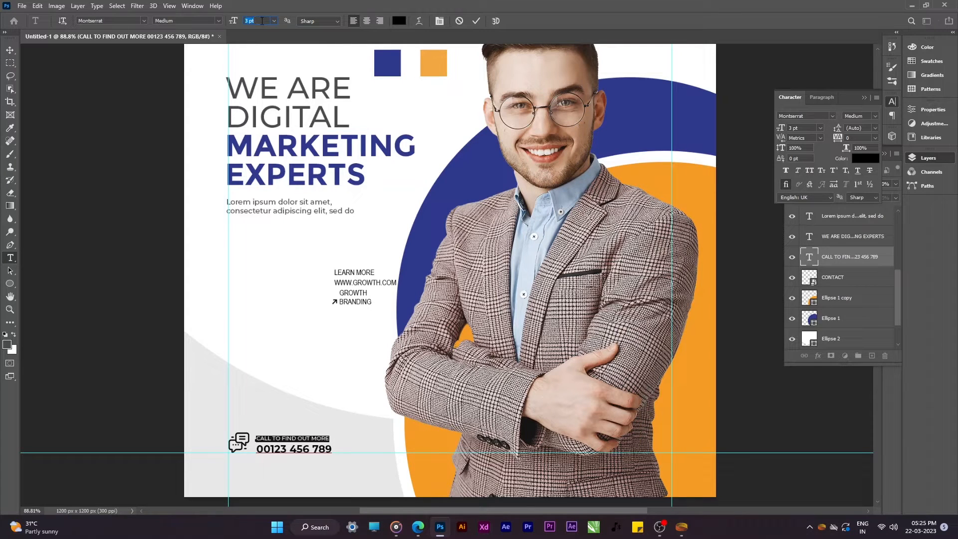
{"action": "key", "text": "ctrl+Return"}
Step: Recolor the call text with the dark blue sampled from the blue circle
{"action": "key", "text": "i"}
{"action": "left_click", "coordinate": [424, 197]}
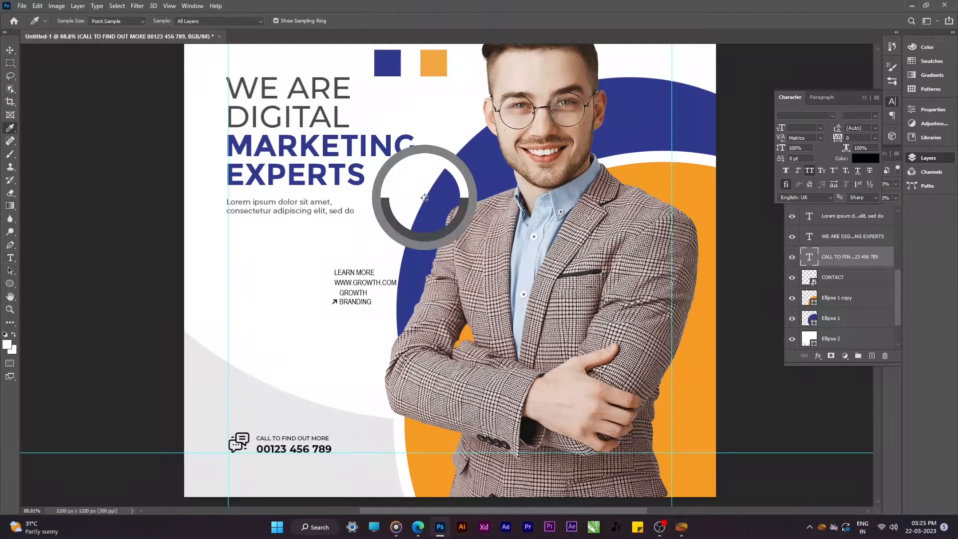
{"action": "left_click", "coordinate": [434, 206]}
{"action": "key", "text": "alt+BackSpace"}
{"action": "key", "text": "v"}
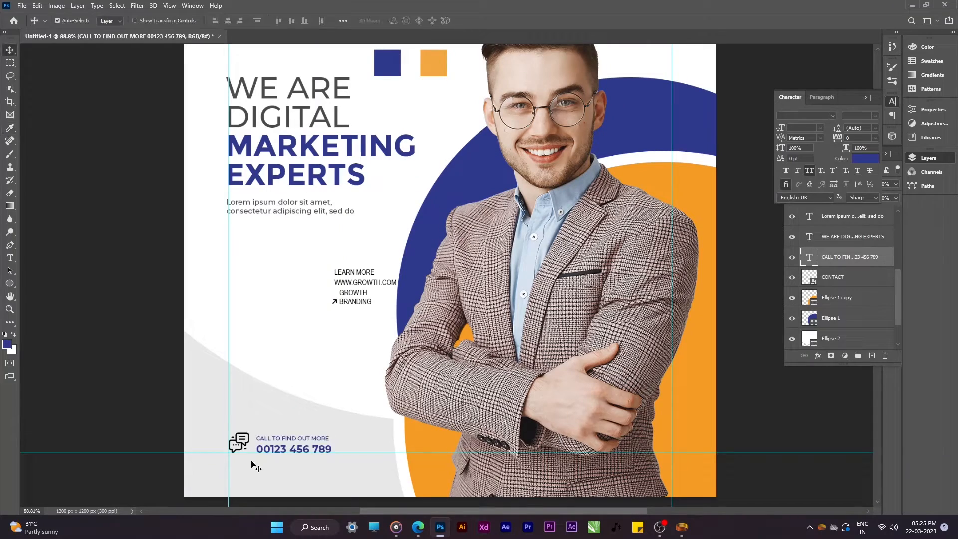
Step: Scale the call text up slightly so its two lines match the height of the contact icon
{"action": "left_click", "coordinate": [254, 447]}
{"action": "left_click_drag", "start_coordinate": [259, 449], "coordinate": [423, 367]}
{"action": "key", "text": "ctrl+t"}
{"action": "key", "text": "Return"}
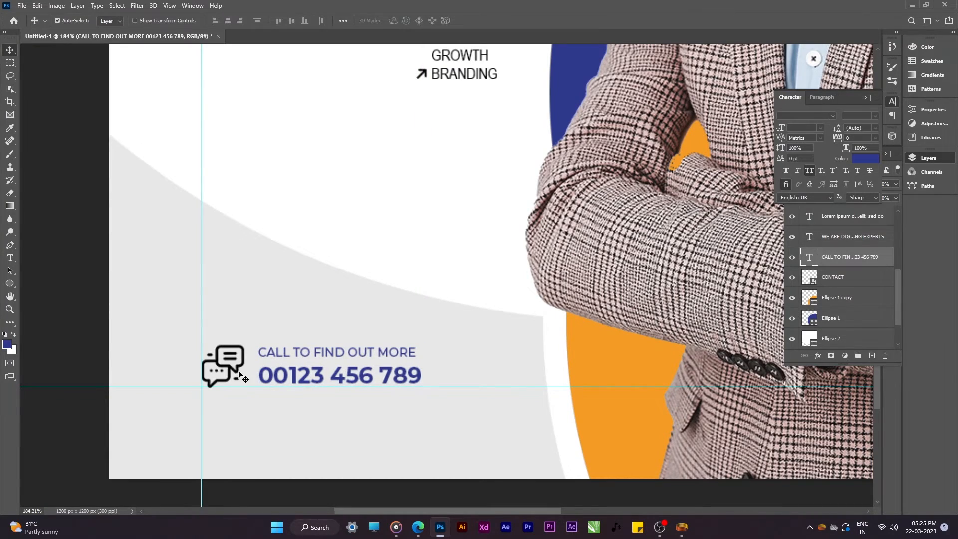
Step: Enlarge the contact icon and call text together to about 118%, keeping them at the lower-left margin corner
{"action": "left_click", "coordinate": [239, 374]}
{"action": "scroll", "coordinate": [239, 372], "scroll_direction": "down", "scroll_amount": 5}
{"action": "key", "text": "ctrl+t"}
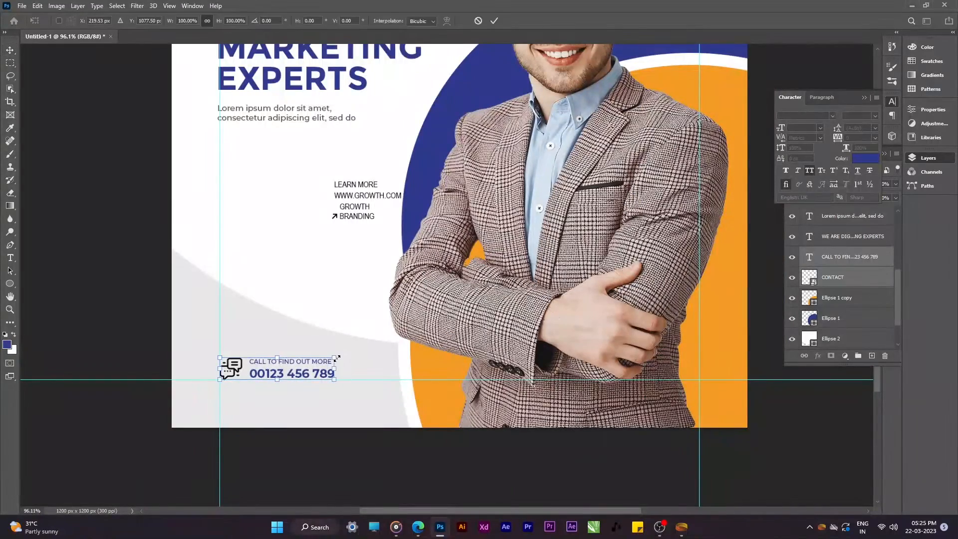
{"action": "left_click_drag", "start_coordinate": [335, 357], "coordinate": [356, 352]}
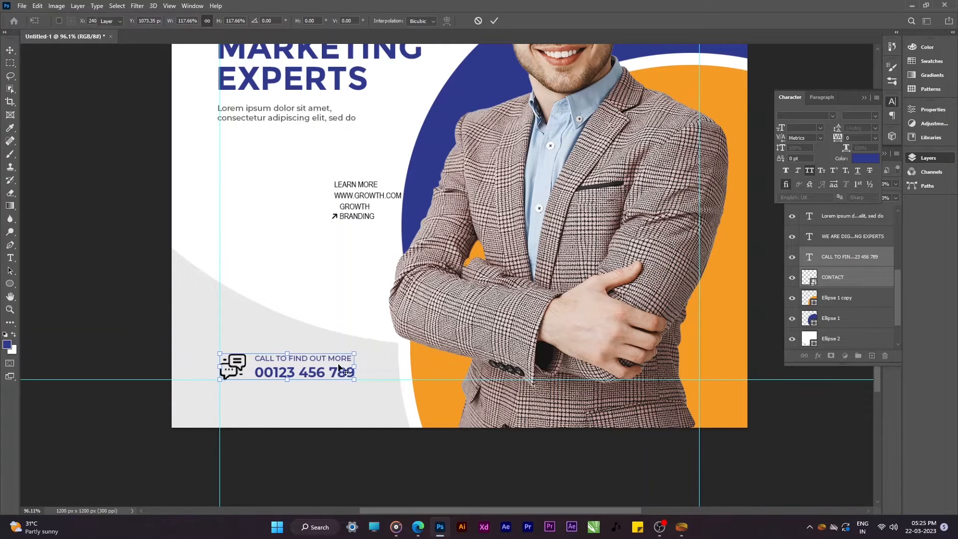
{"action": "key", "text": "Return"}
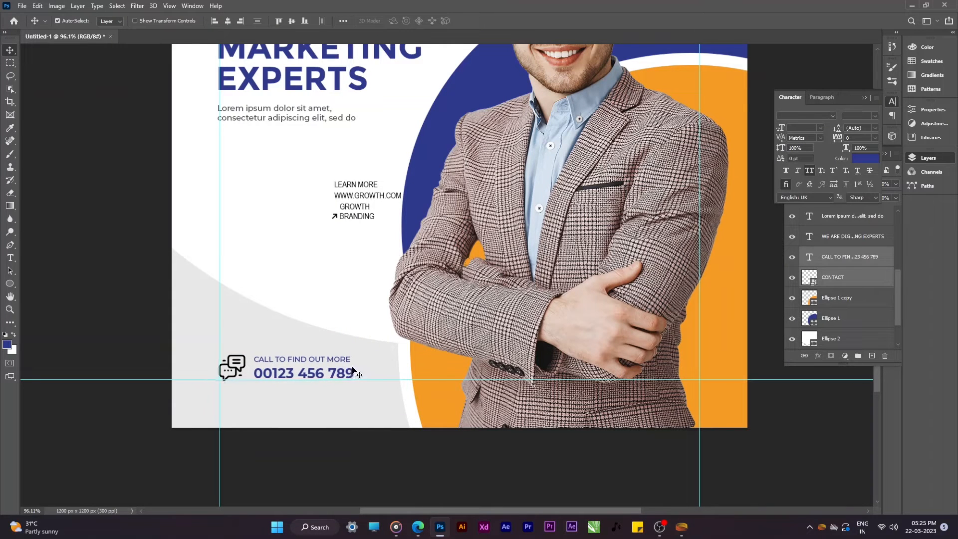
Step: Spread the LEARN MORE, website and GROWTH BRANDING texts apart in the empty area below the paragraph
{"action": "key", "text": "ctrl+0"}
{"action": "scroll", "coordinate": [355, 321], "scroll_direction": "up", "scroll_amount": 3}
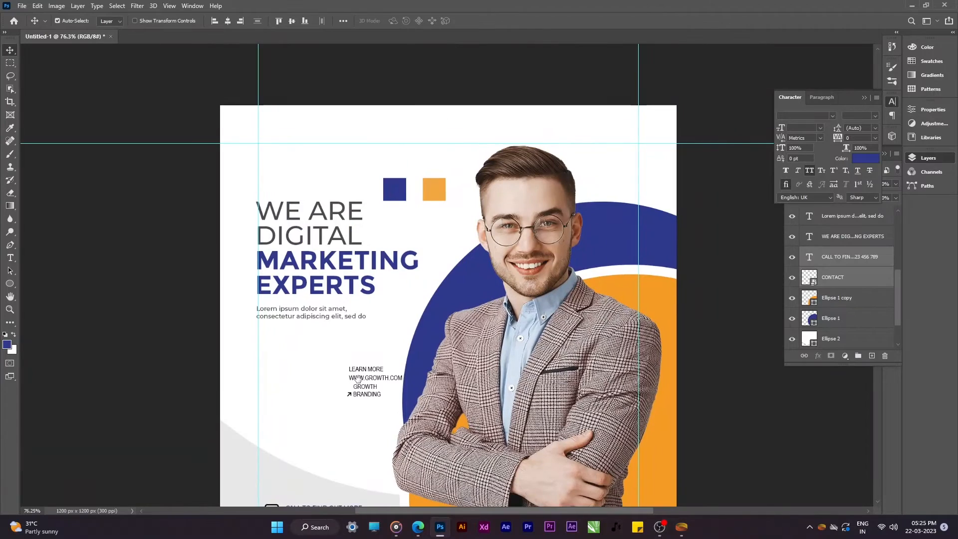
{"action": "left_click_drag", "start_coordinate": [363, 375], "coordinate": [308, 393]}
{"action": "scroll", "coordinate": [294, 415], "scroll_direction": "up", "scroll_amount": 5}
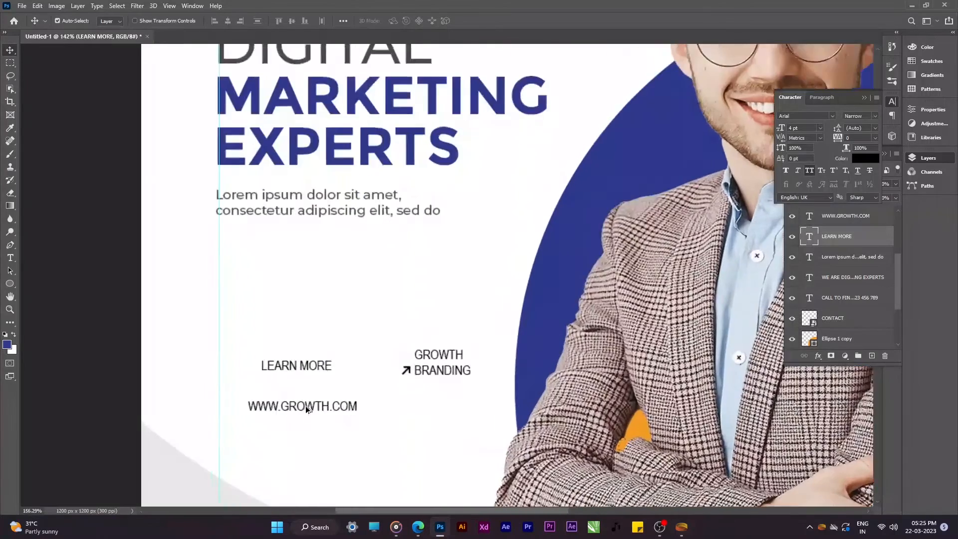
Step: Draw a blue-filled rectangle about 80 by 40 px behind the LEARN MORE text
{"action": "key", "text": "u"}
{"action": "left_click_drag", "start_coordinate": [225, 327], "coordinate": [358, 374]}
{"action": "left_click", "coordinate": [7, 284]}
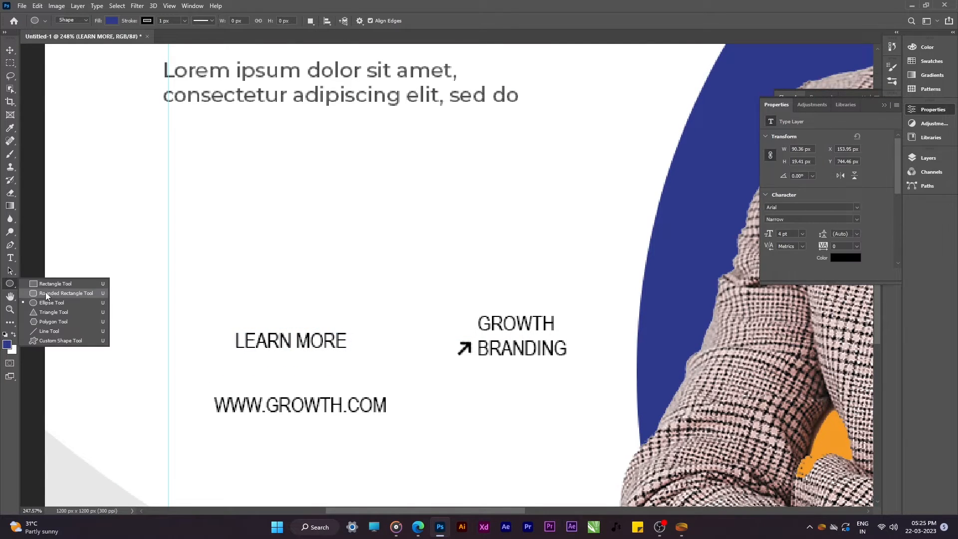
{"action": "left_click", "coordinate": [50, 282]}
{"action": "left_click_drag", "start_coordinate": [231, 308], "coordinate": [329, 356]}
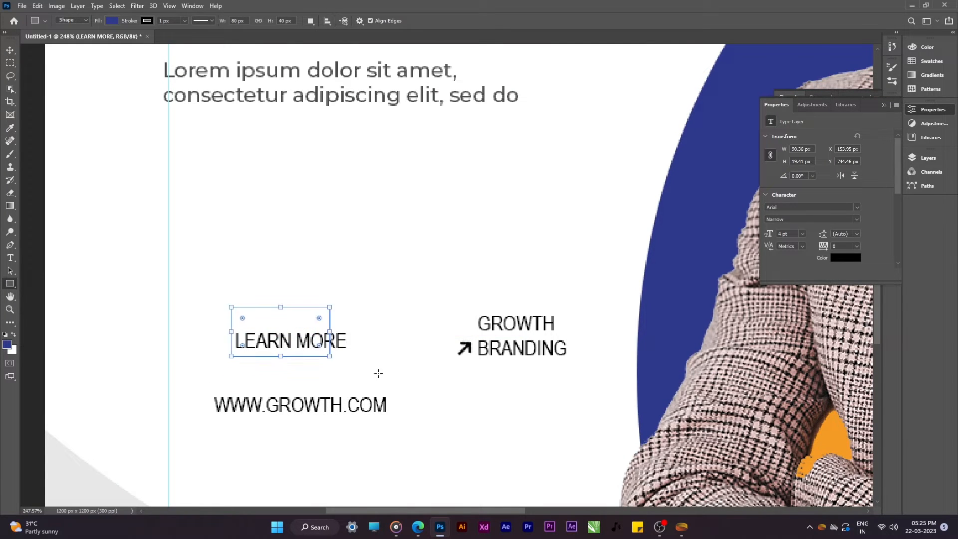
Step: Recolor the LEARN MORE text white
{"action": "left_click", "coordinate": [938, 159]}
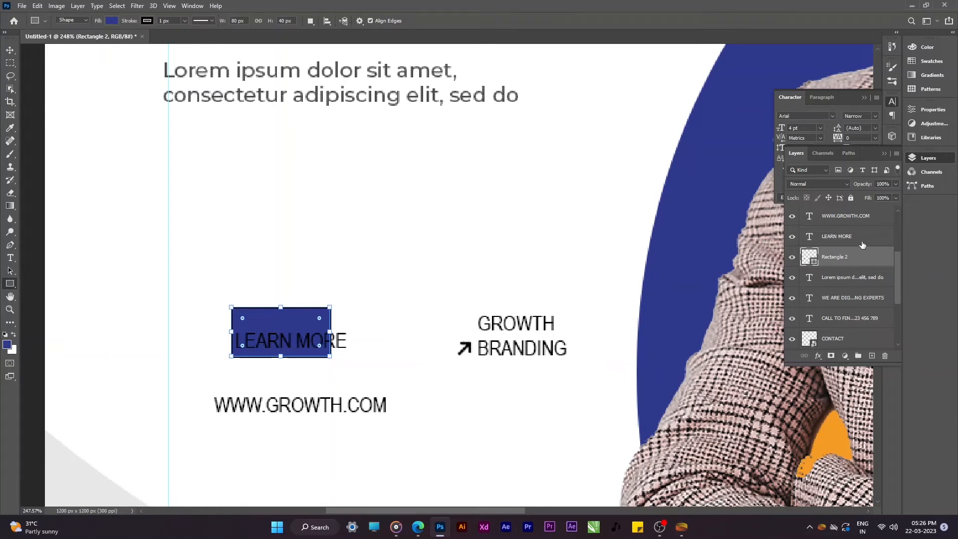
{"action": "left_click", "coordinate": [855, 239]}
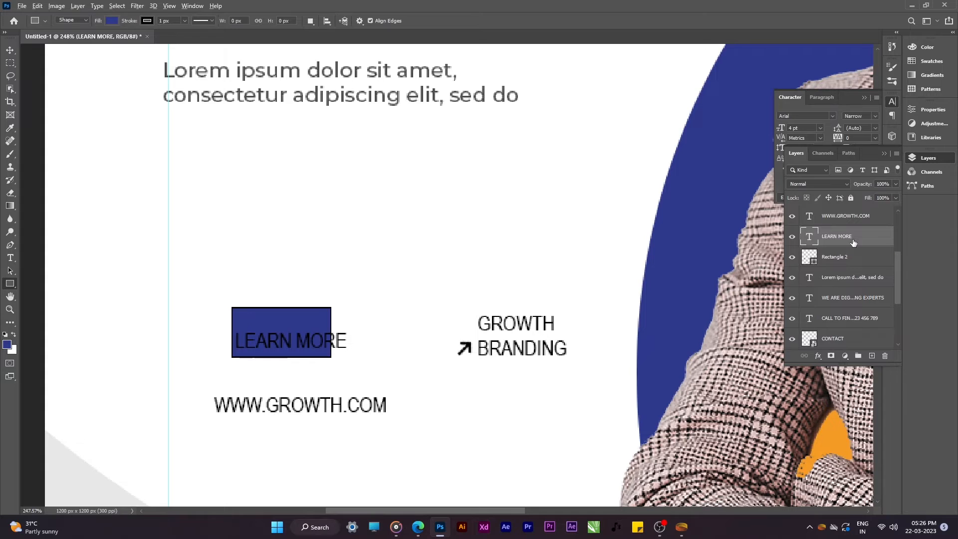
{"action": "key", "text": "alt+BackSpace"}
{"action": "key", "text": "ctrl+BackSpace"}
Step: Remove the stroke from the blue rectangle behind LEARN MORE, keeping its blue fill
{"action": "key", "text": "a"}
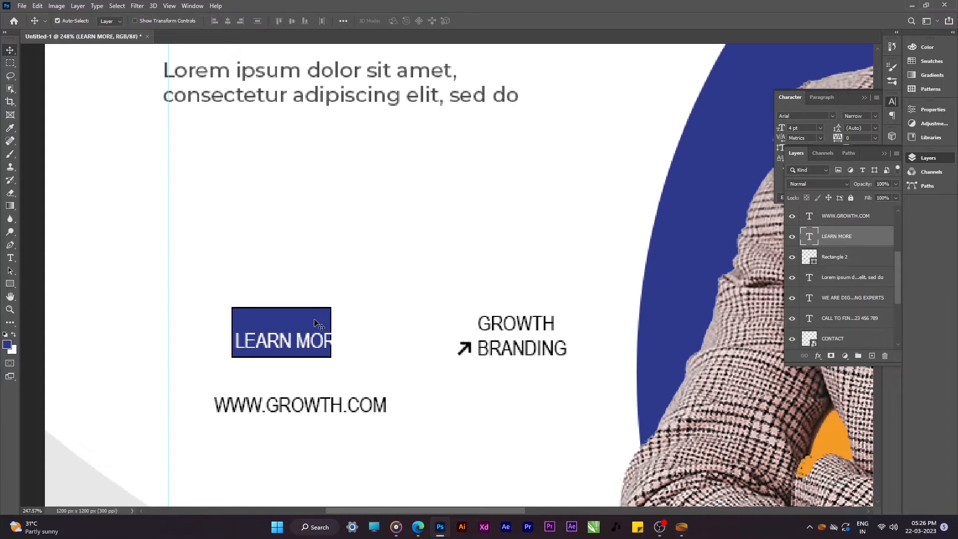
{"action": "left_click", "coordinate": [316, 322]}
{"action": "left_click", "coordinate": [188, 20]}
{"action": "left_click", "coordinate": [128, 41]}
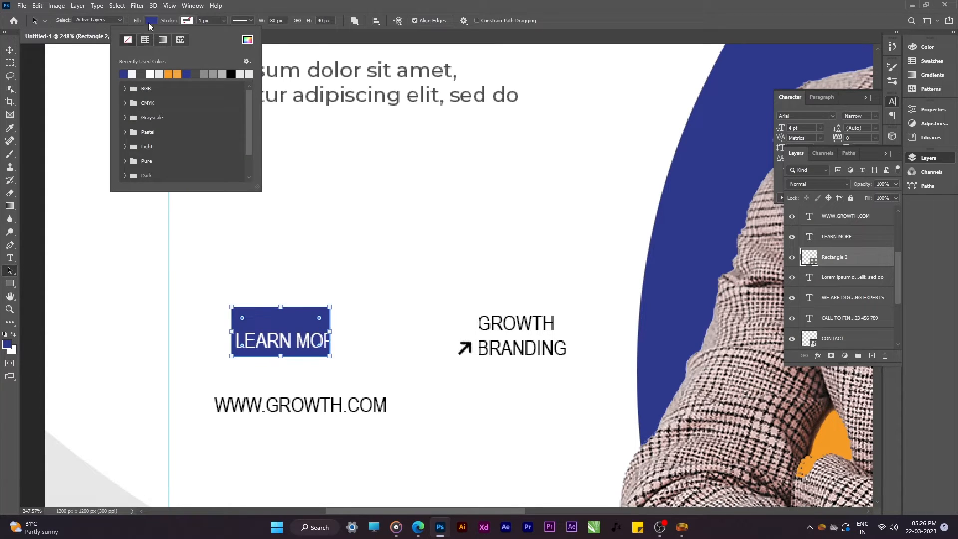
{"action": "left_click", "coordinate": [212, 40]}
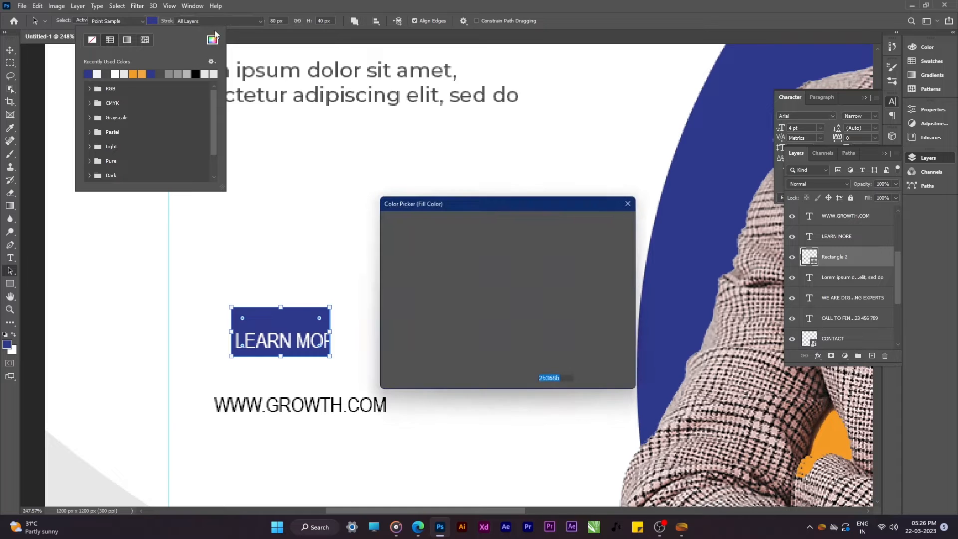
{"action": "left_click", "coordinate": [602, 236]}
{"action": "key", "text": "v"}
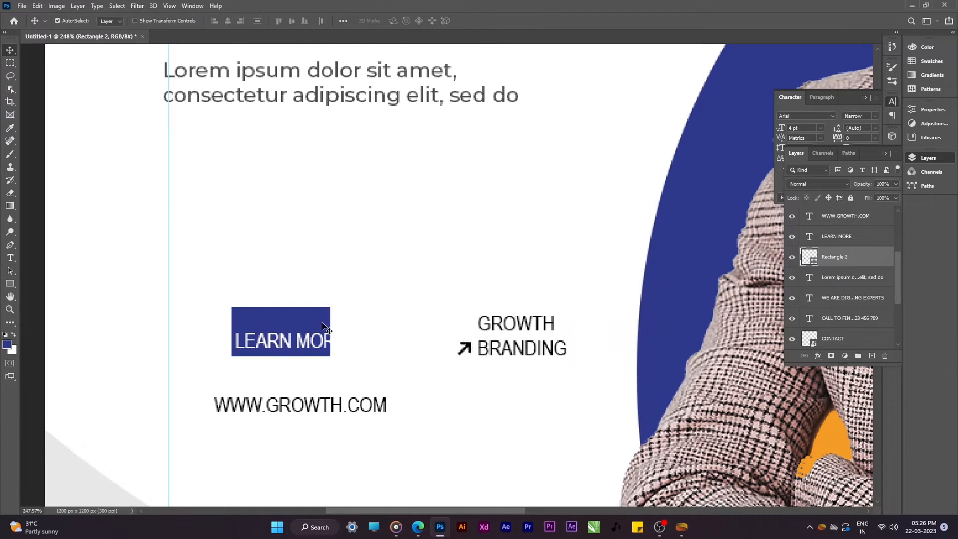
Step: Round the rectangle's corners fully and resize it to about 128 by 33 px so it surrounds the LEARN MORE text
{"action": "key", "text": "a"}
{"action": "left_click_drag", "start_coordinate": [321, 318], "coordinate": [281, 317]}
{"action": "left_click_drag", "start_coordinate": [232, 338], "coordinate": [215, 338]}
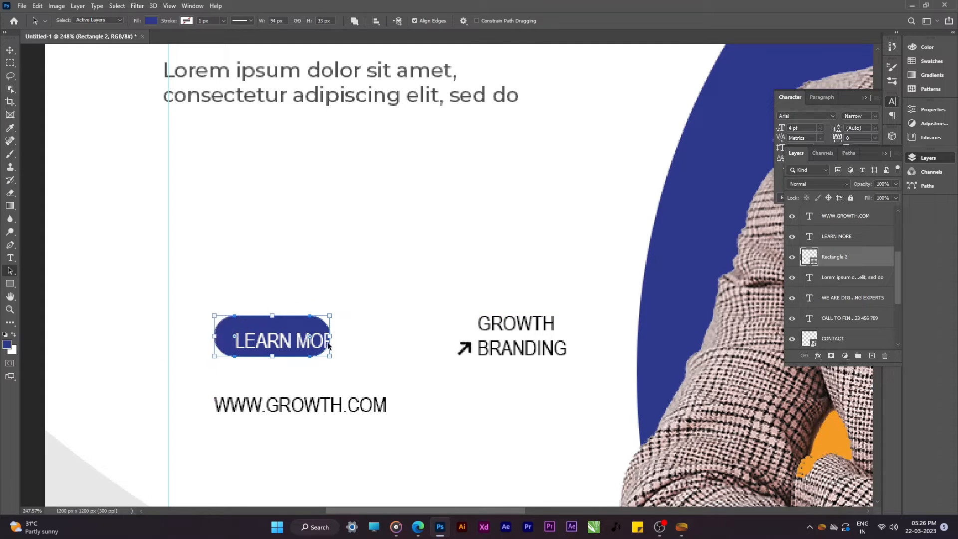
{"action": "left_click_drag", "start_coordinate": [330, 336], "coordinate": [364, 342]}
{"action": "key", "text": "v"}
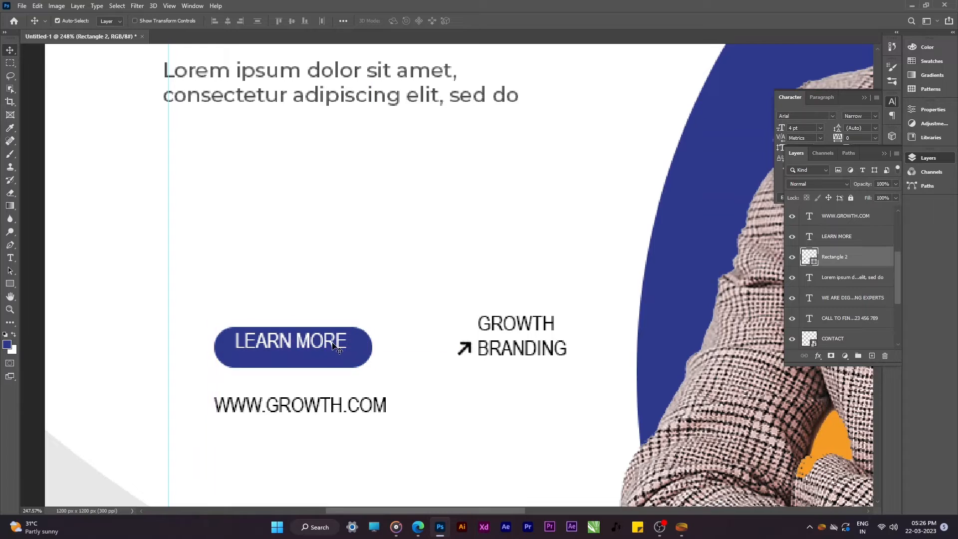
Step: Center the LEARN MORE text vertically and horizontally on the blue button shape
{"action": "left_click", "coordinate": [331, 343], "text": "shift"}
{"action": "left_click", "coordinate": [292, 21]}
{"action": "left_click", "coordinate": [228, 21]}
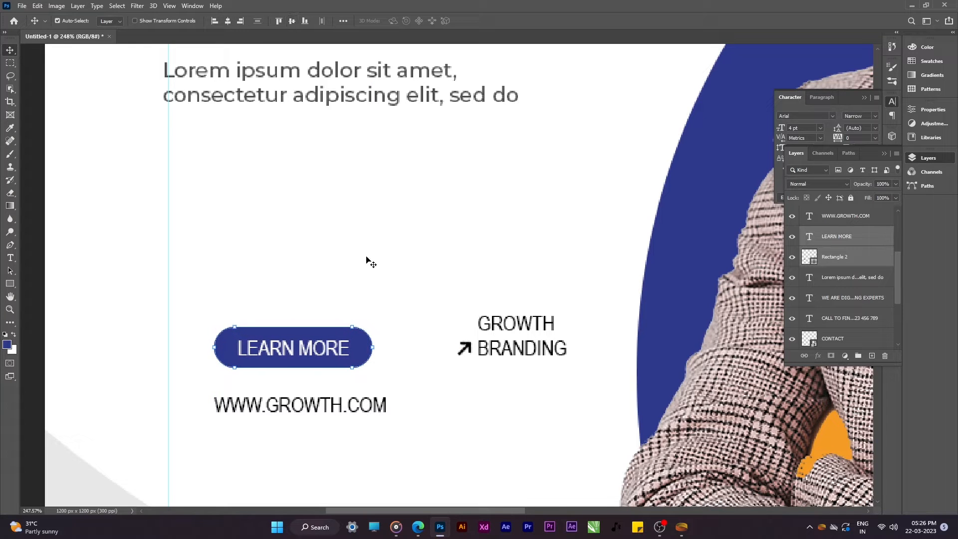
{"action": "left_click", "coordinate": [368, 263]}
Step: Narrow the button shape evenly around LEARN MORE to about 112 px wide and make its corners less round
{"action": "scroll", "coordinate": [348, 398], "scroll_direction": "up", "scroll_amount": 2}
{"action": "scroll", "coordinate": [349, 394], "scroll_direction": "up", "scroll_amount": 1}
{"action": "left_click", "coordinate": [378, 332]}
{"action": "key", "text": "a"}
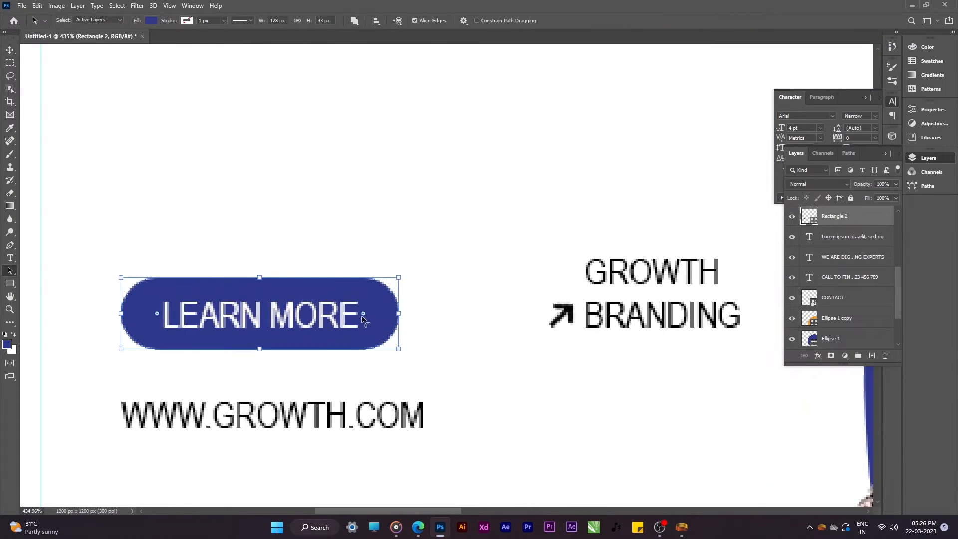
{"action": "mouse_move", "coordinate": [363, 314]}
{"action": "left_mouse_down"}
{"action": "mouse_move", "coordinate": [377, 303]}
{"action": "mouse_move", "coordinate": [403, 315]}
{"action": "mouse_move", "coordinate": [381, 313]}
{"action": "left_mouse_up"}
{"action": "key", "text": "v"}
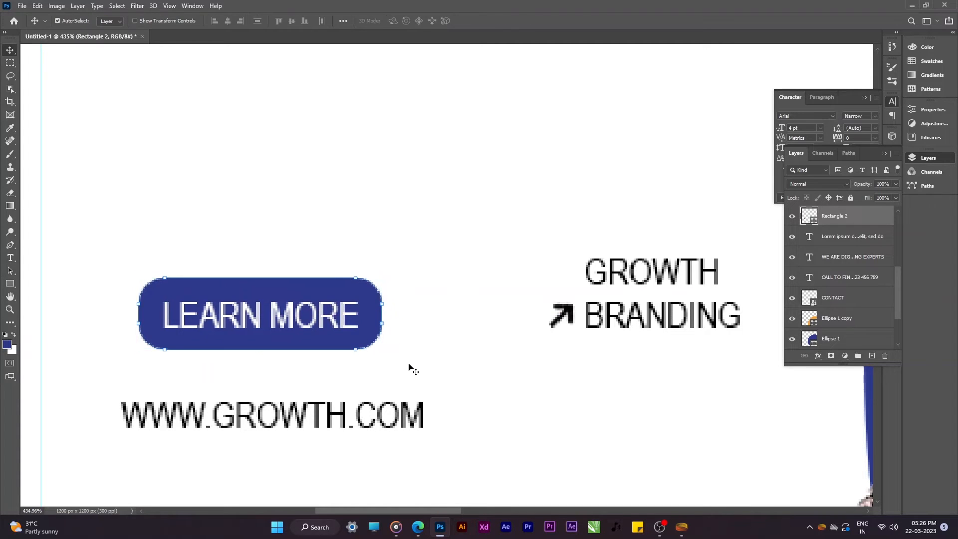
Step: Move the website text up closer beneath the LEARN MORE button
{"action": "scroll", "coordinate": [414, 365], "scroll_direction": "down", "scroll_amount": 3}
{"action": "left_click", "coordinate": [414, 367]}
{"action": "left_click", "coordinate": [380, 394]}
{"action": "left_click_drag", "start_coordinate": [385, 398], "coordinate": [383, 388]}
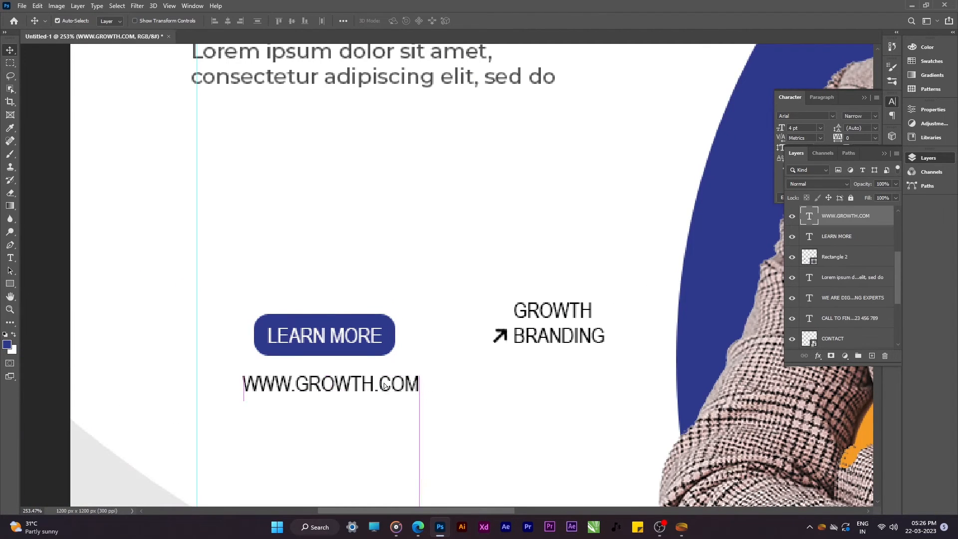
{"action": "key", "text": "t"}
{"action": "left_click", "coordinate": [884, 154]}
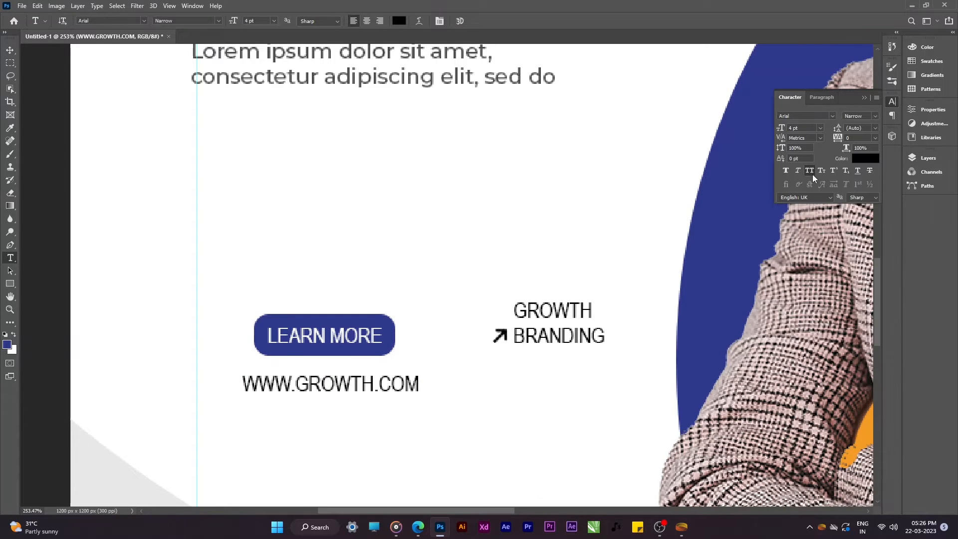
{"action": "left_click", "coordinate": [424, 385]}
{"action": "key", "text": "ctrl+a"}
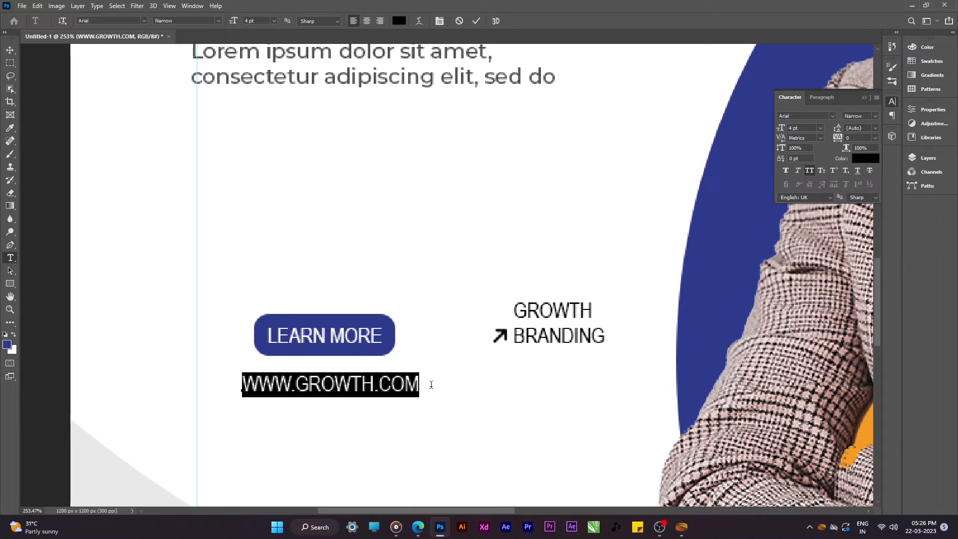
{"action": "type", "text": "WW"}
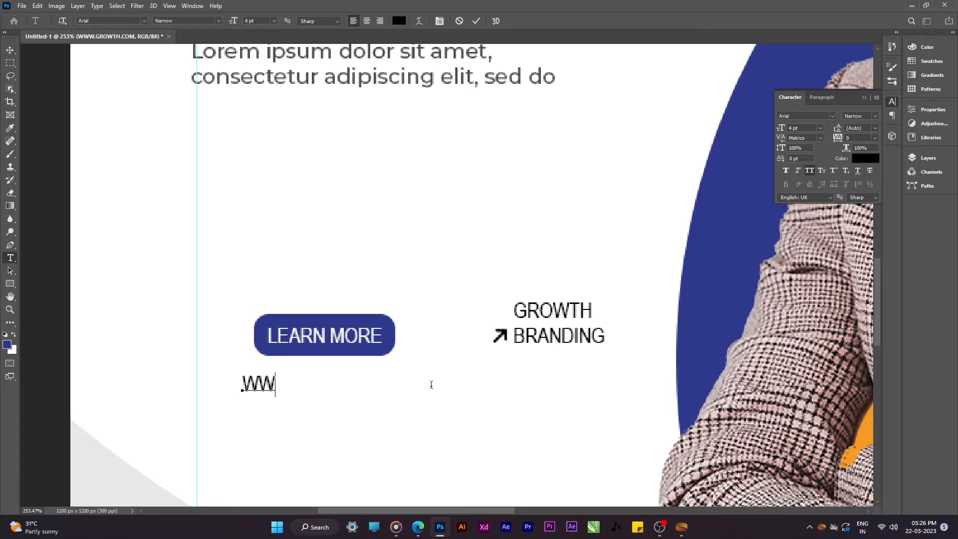
{"action": "type", "text": "W.GR"}
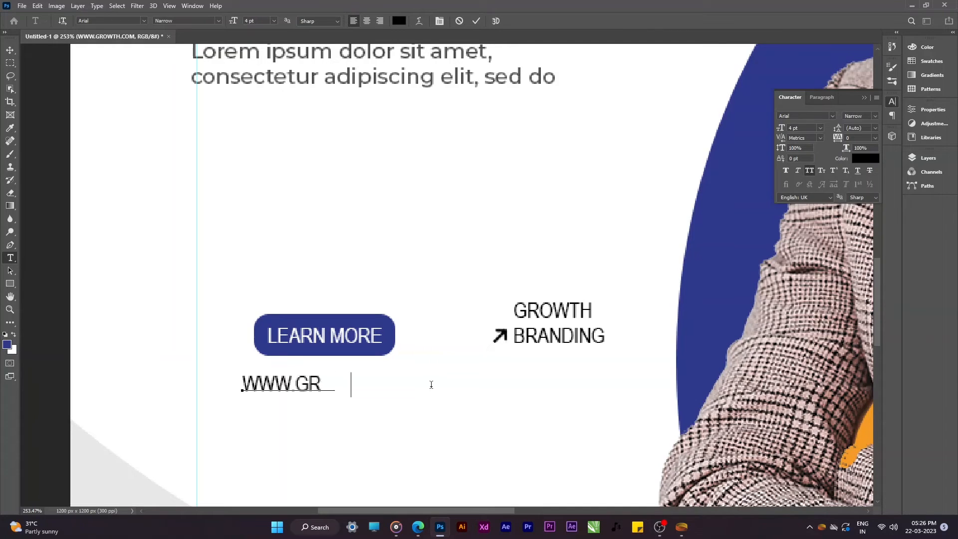
{"action": "type", "text": "OWTH.COM"}
{"action": "key", "text": "ctrl+a"}
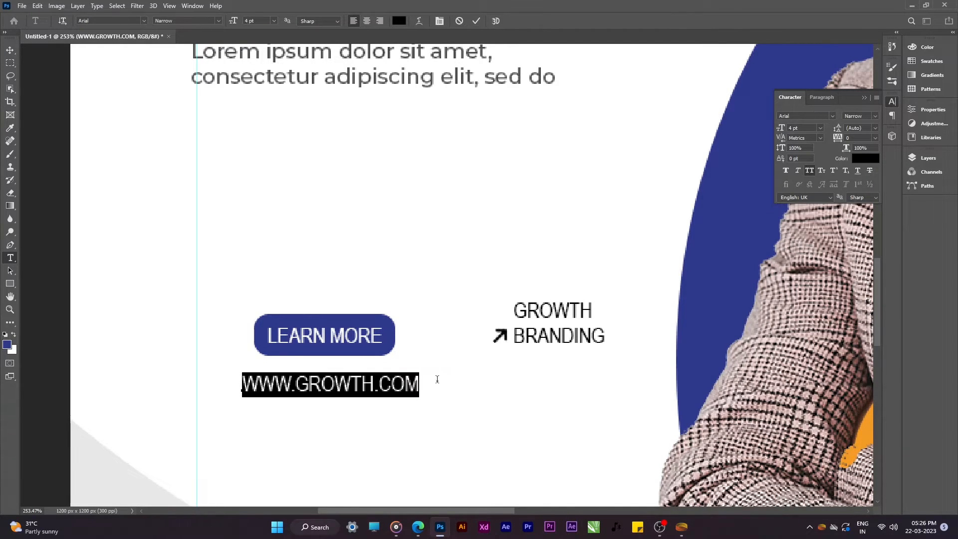
{"action": "left_click", "coordinate": [809, 169]}
{"action": "key", "text": "ctrl+Return"}
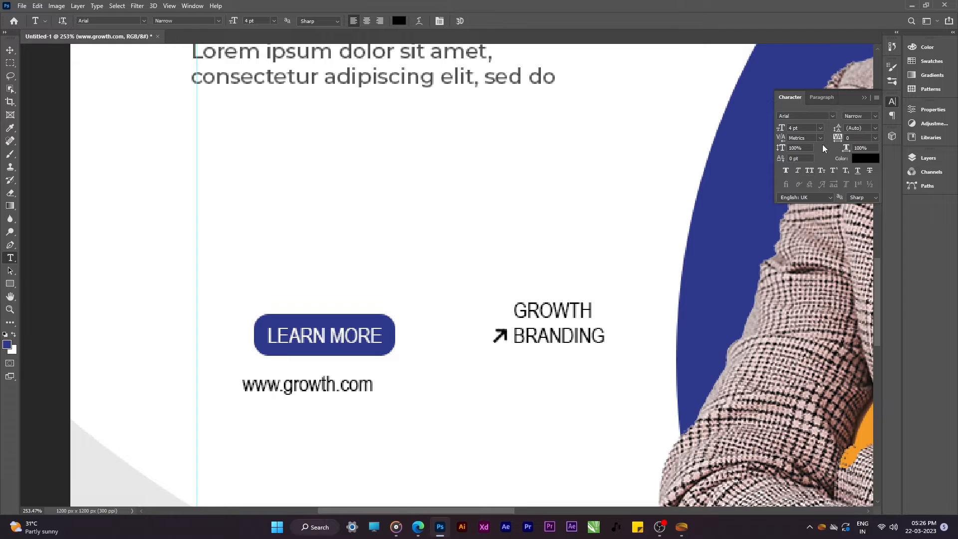
Step: Set the website text's font to Montserrat Medium
{"action": "type", "text": "mont"}
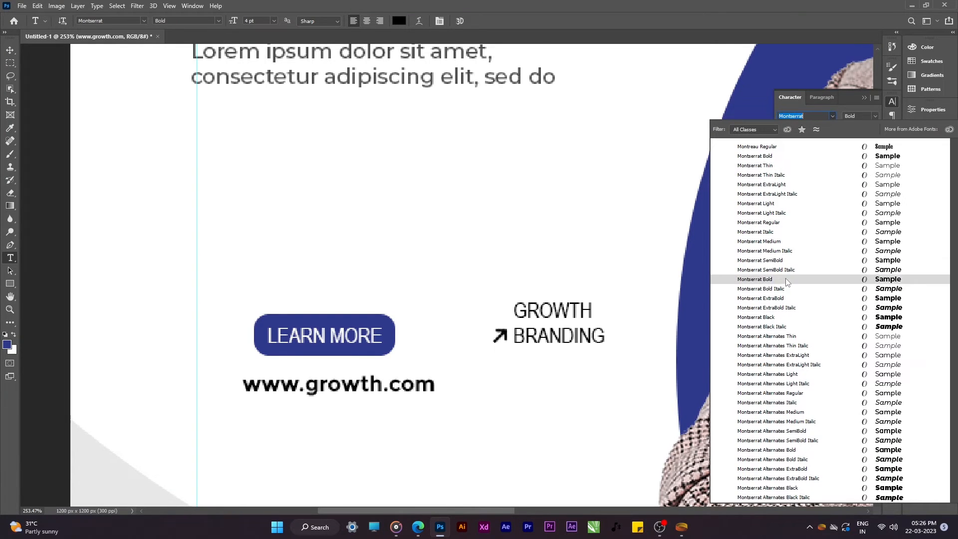
{"action": "left_click", "coordinate": [785, 279]}
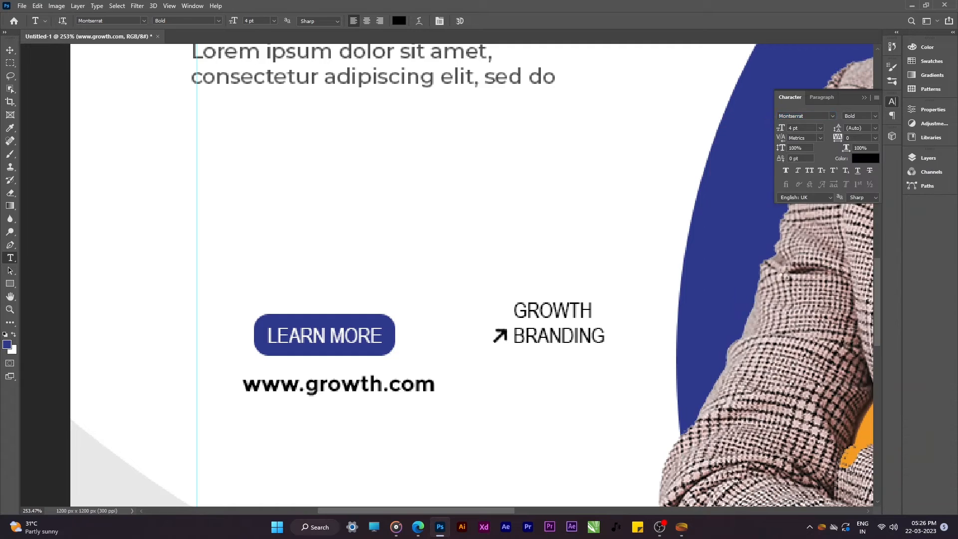
{"action": "left_click", "coordinate": [876, 116]}
{"action": "left_click", "coordinate": [858, 203]}
{"action": "key", "text": "v"}
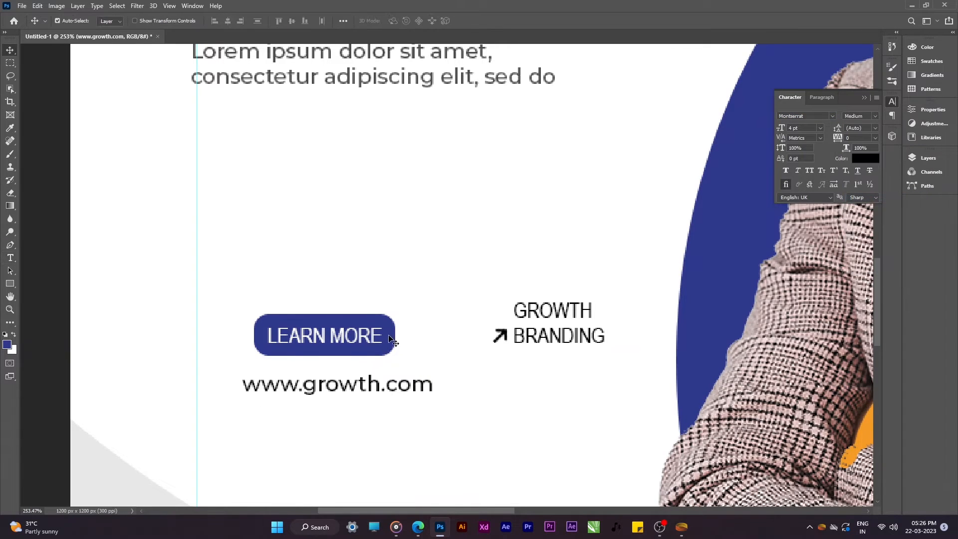
Step: Try to center the blue button shape horizontally on the website text
{"action": "left_click", "coordinate": [392, 341], "text": "shift"}
{"action": "left_click", "coordinate": [230, 22]}
{"action": "left_click", "coordinate": [388, 241]}
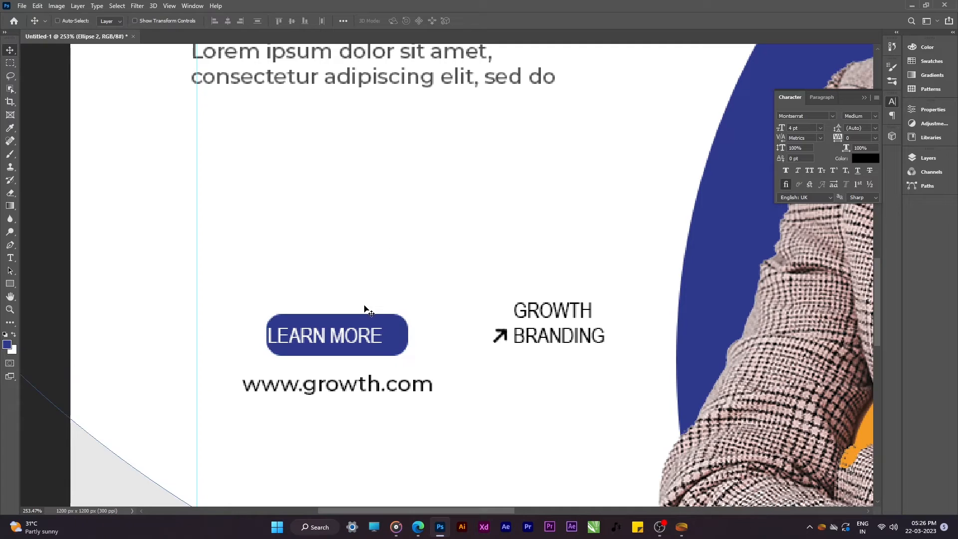
{"action": "key", "text": "ctrl+z"}
Step: Set the LEARN MORE text's font to Montserrat Bold
{"action": "left_click", "coordinate": [352, 334]}
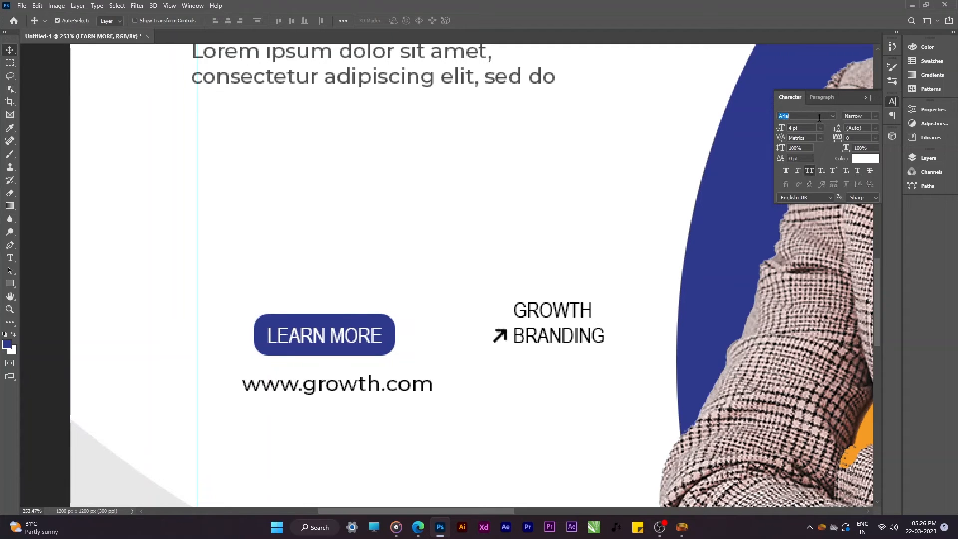
{"action": "type", "text": "mont"}
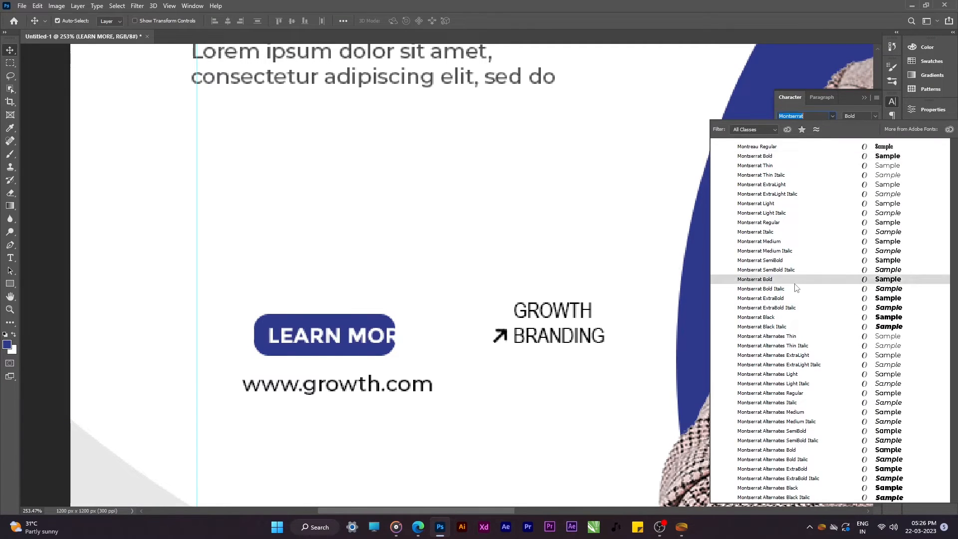
{"action": "left_click", "coordinate": [795, 282]}
Step: Widen the blue button shape to about 140 px so it encloses the bold LEARN MORE text
{"action": "left_click", "coordinate": [381, 322]}
{"action": "key", "text": "a"}
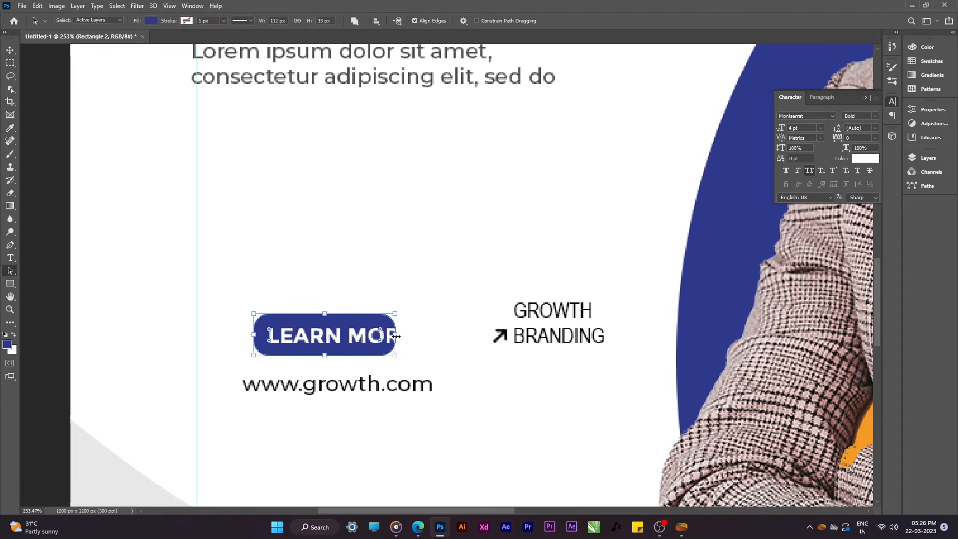
{"action": "left_click_drag", "start_coordinate": [397, 336], "coordinate": [433, 337]}
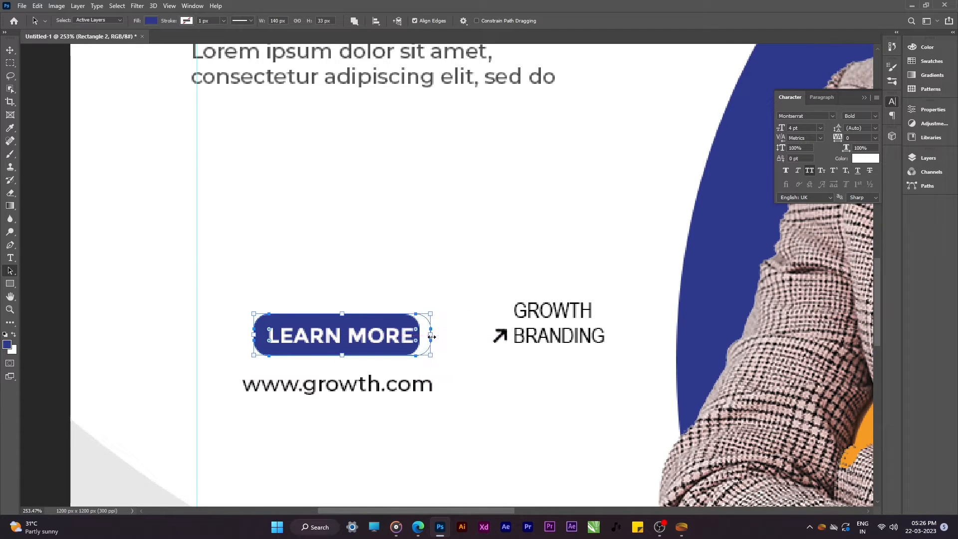
{"action": "key", "text": "v"}
{"action": "mouse_move", "coordinate": [406, 387]}
{"action": "left_mouse_down"}
{"action": "mouse_move", "coordinate": [419, 373]}
{"action": "mouse_move", "coordinate": [411, 375]}
{"action": "left_mouse_up"}
{"action": "key", "text": "Down"}
{"action": "key", "text": "Down"}
{"action": "key", "text": "Down"}
{"action": "key", "text": "Down"}
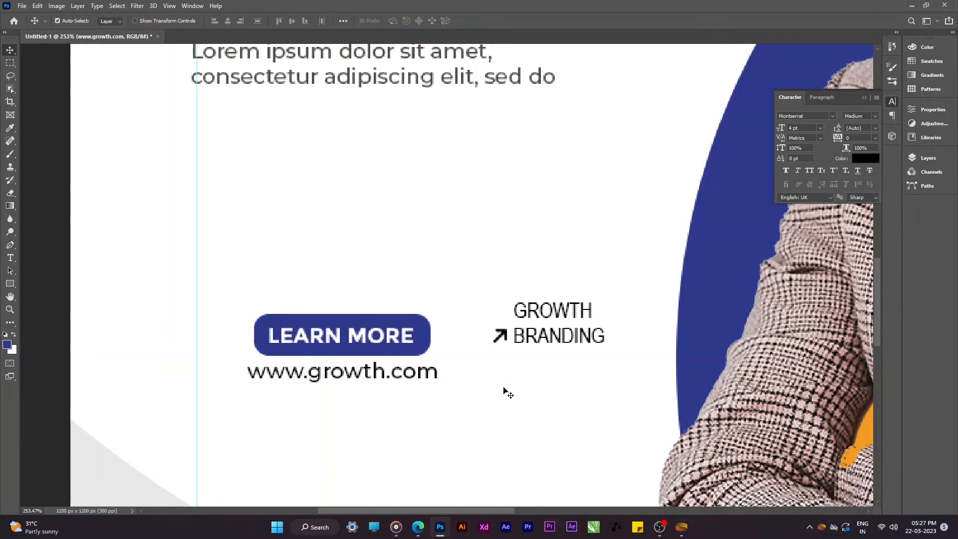
Step: Move the LEARN MORE button and website text together to the left margin guide above the grey curve and enlarge them
{"action": "key", "text": "ctrl+0"}
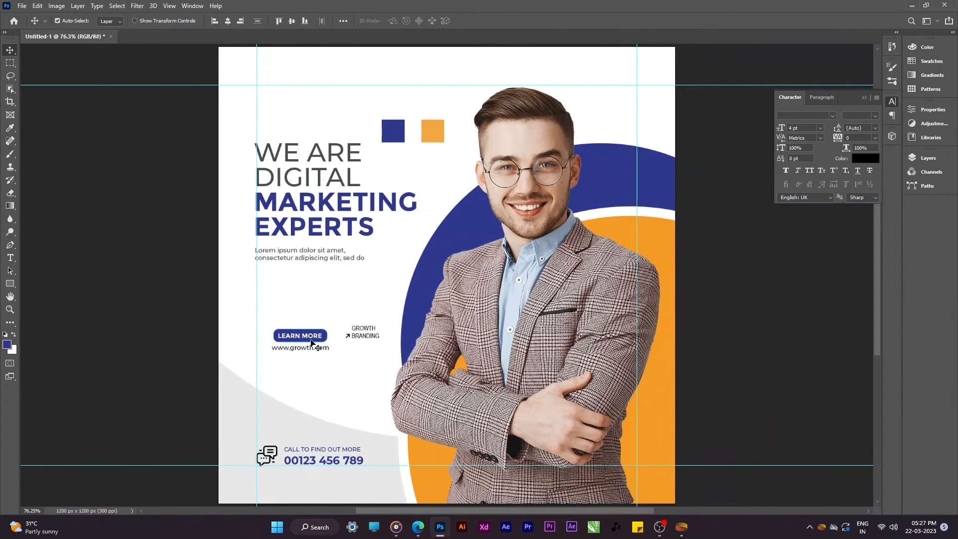
{"action": "left_click_drag", "start_coordinate": [307, 338], "coordinate": [333, 378]}
{"action": "key", "text": "ctrl+t"}
{"action": "key", "text": "Return"}
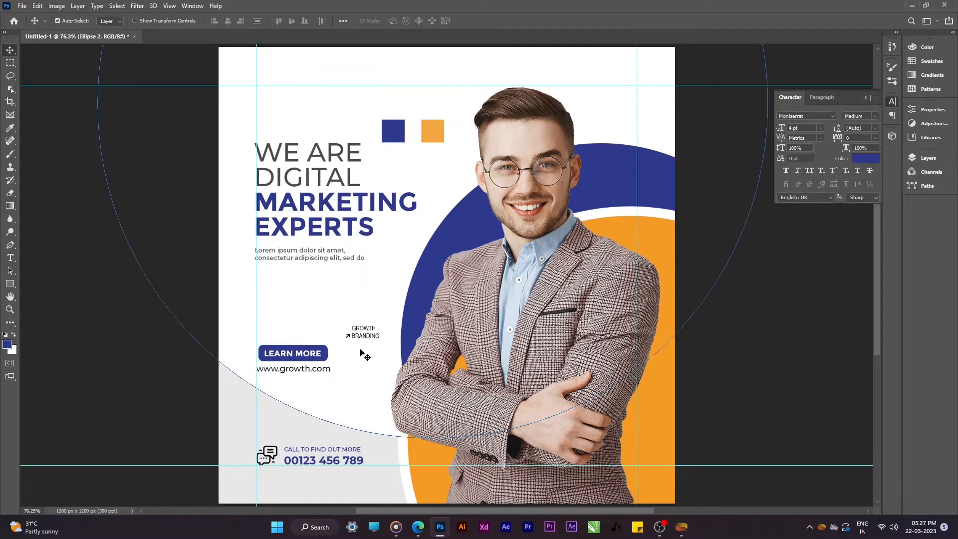
Step: Lock the Ellipse 2 and Color Fill 1 background layers
{"action": "left_click", "coordinate": [915, 159]}
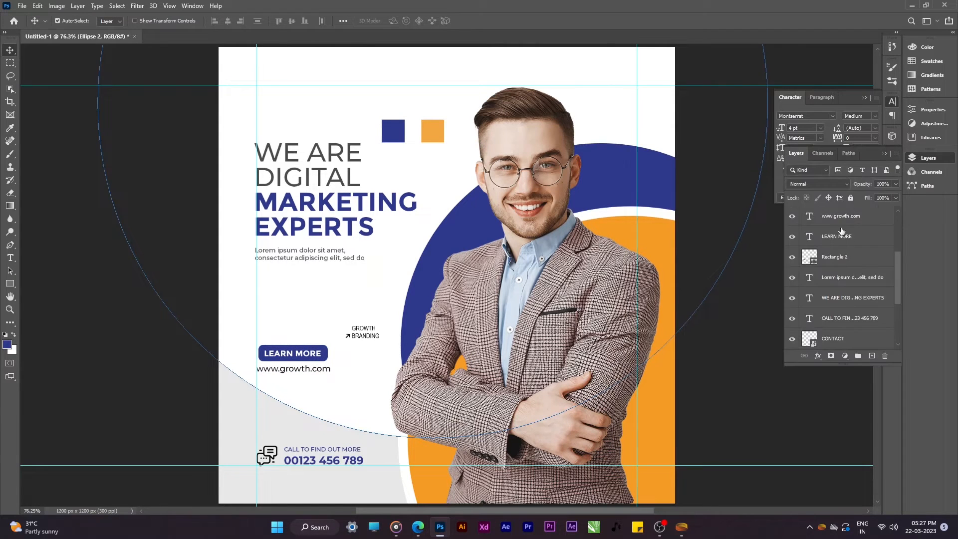
{"action": "left_click", "coordinate": [852, 198]}
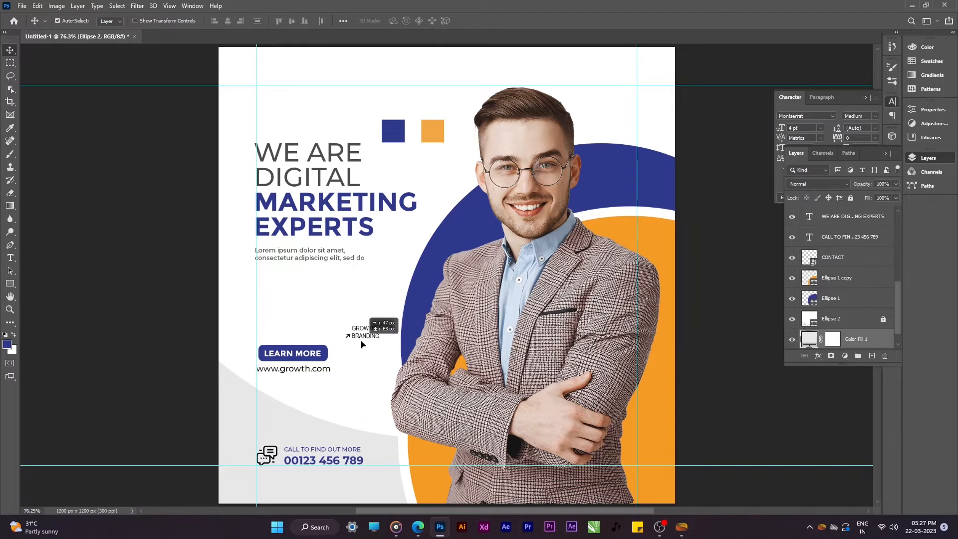
{"action": "left_click", "coordinate": [850, 199]}
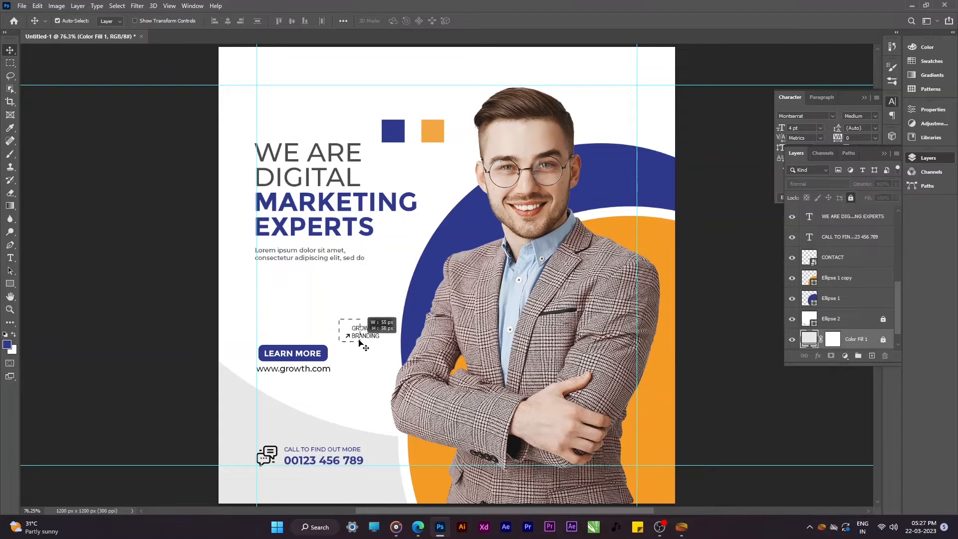
Step: Move the arrow icon and GROWTH BRANDING text to the upper-left margin corner and enlarge them until the text is 6.05 pt
{"action": "left_click_drag", "start_coordinate": [367, 323], "coordinate": [330, 197]}
{"action": "key", "text": "ctrl+t"}
{"action": "key", "text": "Return"}
Step: Set the font of the GROWTH BRANDING logo text to Montserrat Bold
{"action": "scroll", "coordinate": [302, 114], "scroll_direction": "up", "scroll_amount": 5}
{"action": "left_click", "coordinate": [311, 123]}
{"action": "left_click", "coordinate": [327, 175]}
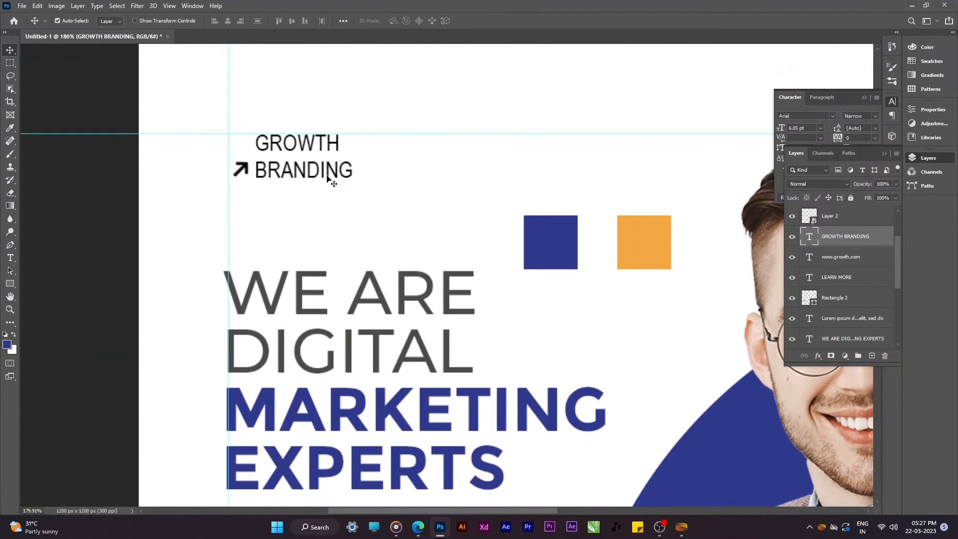
{"action": "left_click", "coordinate": [810, 117]}
{"action": "type", "text": "mont"}
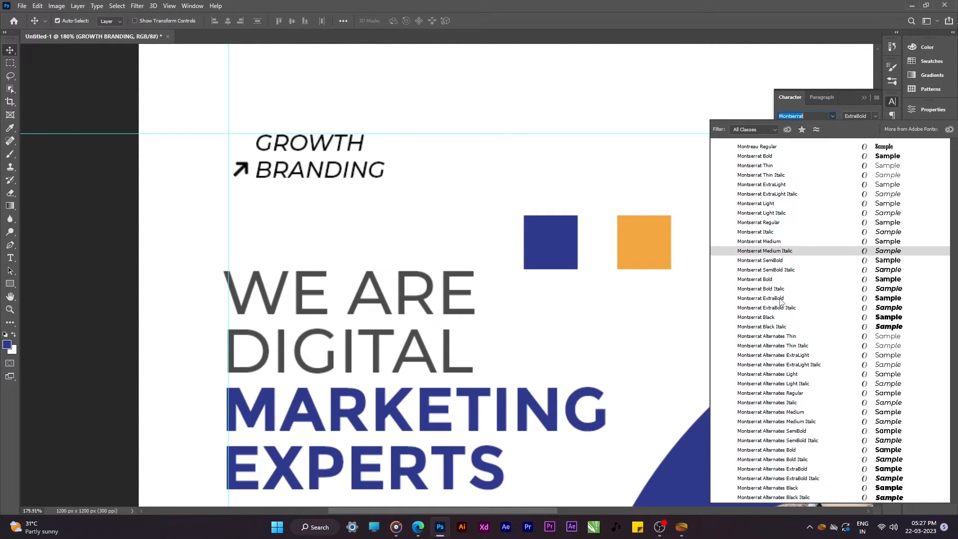
{"action": "left_click", "coordinate": [781, 288]}
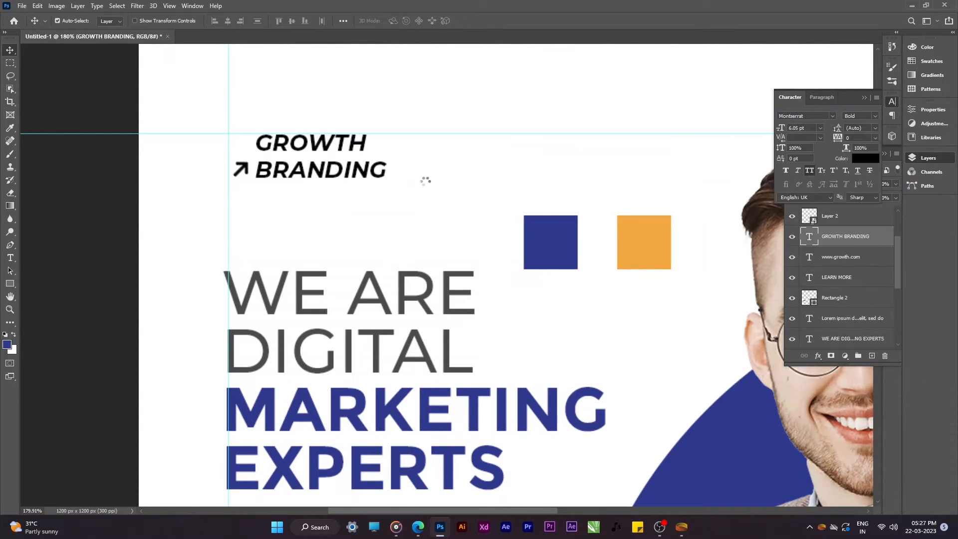
Step: Change only the word BRANDING in the logo text to Montserrat Medium weight
{"action": "key", "text": "t"}
{"action": "left_click", "coordinate": [379, 169]}
{"action": "key", "text": "ctrl+a"}
{"action": "left_click", "coordinate": [271, 169]}
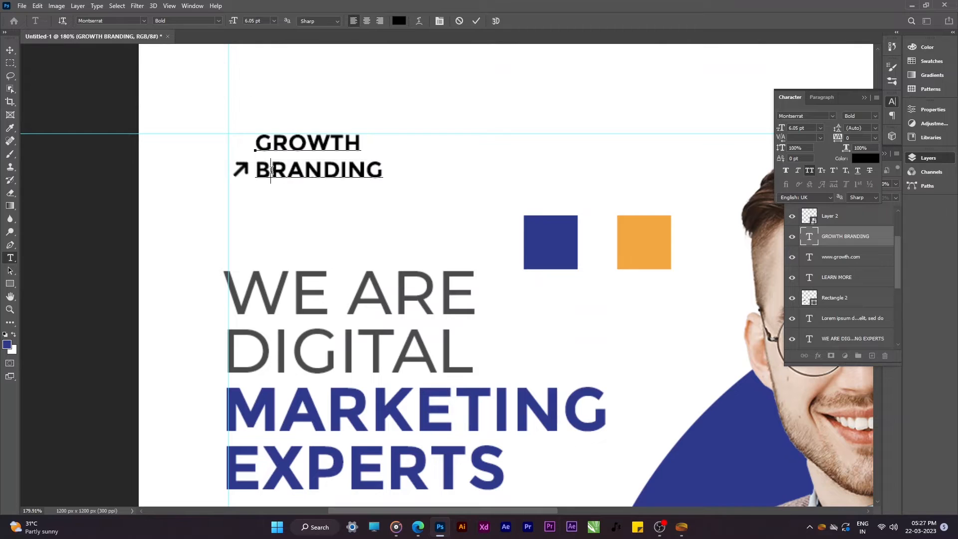
{"action": "left_click_drag", "start_coordinate": [259, 170], "coordinate": [404, 176]}
{"action": "left_click", "coordinate": [220, 21]}
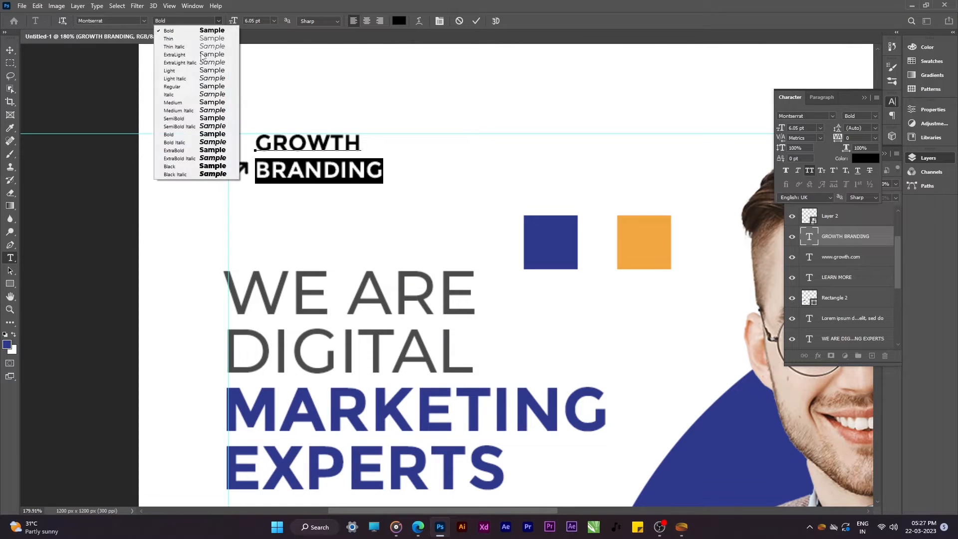
{"action": "left_click", "coordinate": [183, 97]}
{"action": "left_click", "coordinate": [334, 165]}
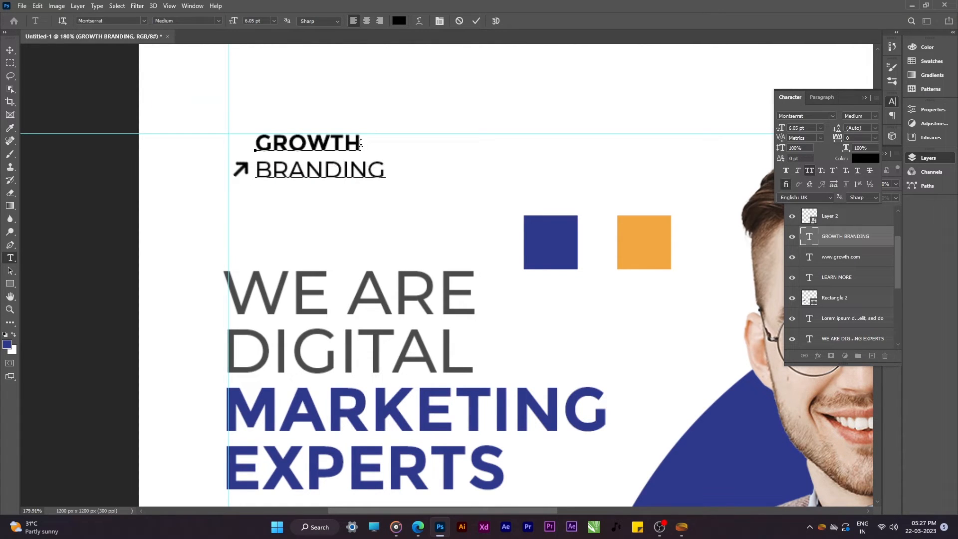
{"action": "key", "text": "ctrl+Return"}
Step: Enlarge the arrow icon beside the logo text so it nearly spans both text lines
{"action": "left_click", "coordinate": [241, 170], "text": "ctrl"}
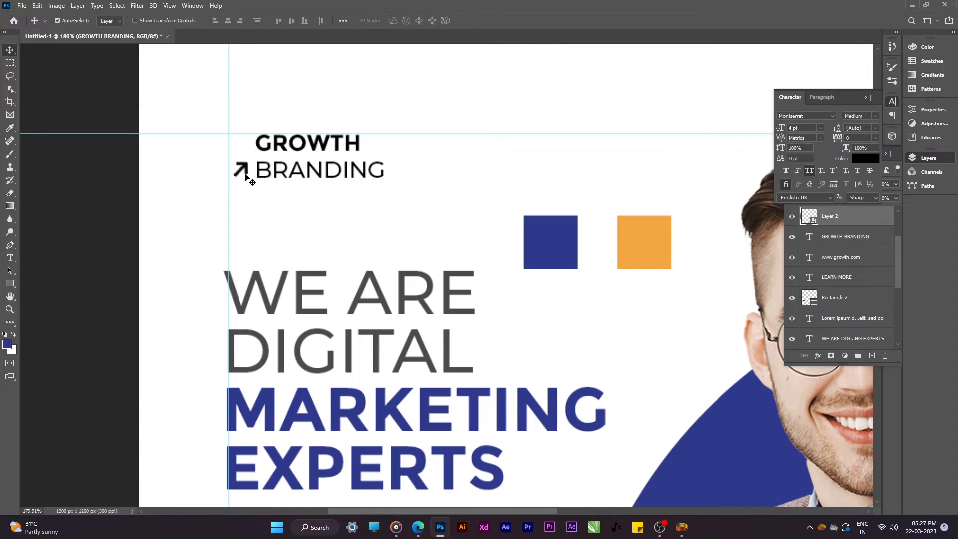
{"action": "key", "text": "ctrl+t"}
{"action": "mouse_move", "coordinate": [242, 165]}
{"action": "left_mouse_down"}
{"action": "mouse_move", "coordinate": [239, 149]}
{"action": "mouse_move", "coordinate": [247, 162]}
{"action": "mouse_move", "coordinate": [265, 156]}
{"action": "mouse_move", "coordinate": [233, 161]}
{"action": "left_mouse_up"}
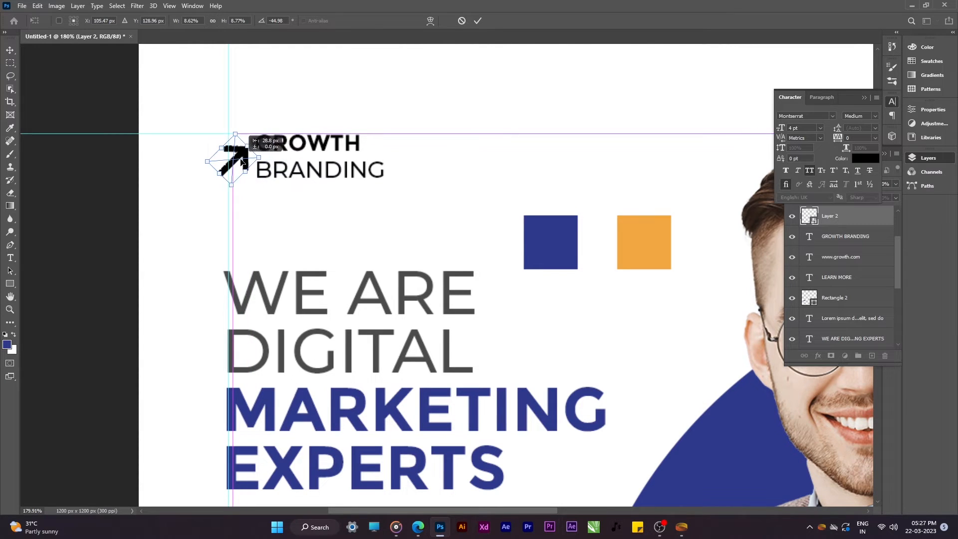
{"action": "key", "text": "Return"}
Step: Move the arrow icon and GROWTH BRANDING text together about 12 px right onto the left margin guide
{"action": "left_click", "coordinate": [287, 175], "text": "shift"}
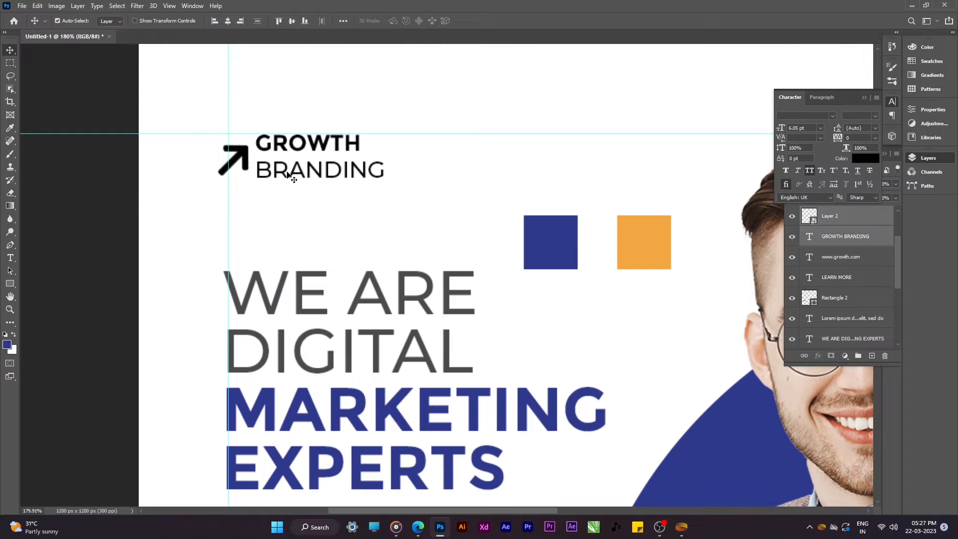
{"action": "left_click_drag", "start_coordinate": [294, 178], "coordinate": [305, 179]}
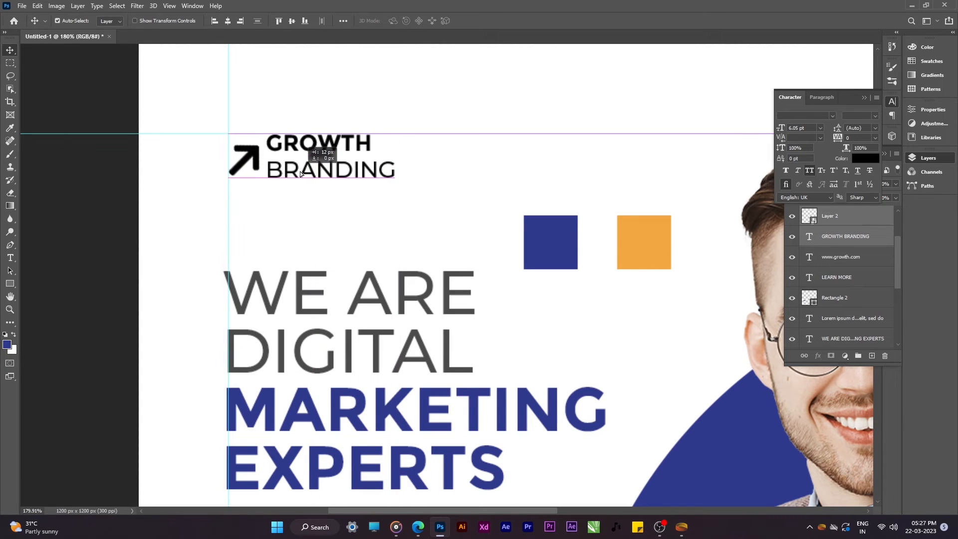
{"action": "left_click", "coordinate": [329, 209]}
Step: Apply a Color Overlay to the arrow icon layer using the orange sampled from the orange swatch square
{"action": "left_click", "coordinate": [243, 163]}
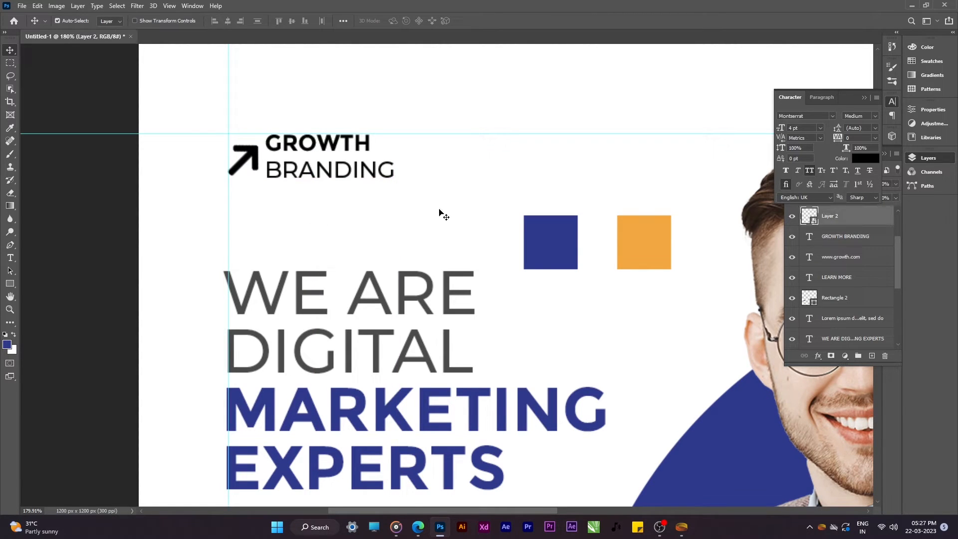
{"action": "key", "text": "i"}
{"action": "left_click", "coordinate": [630, 237]}
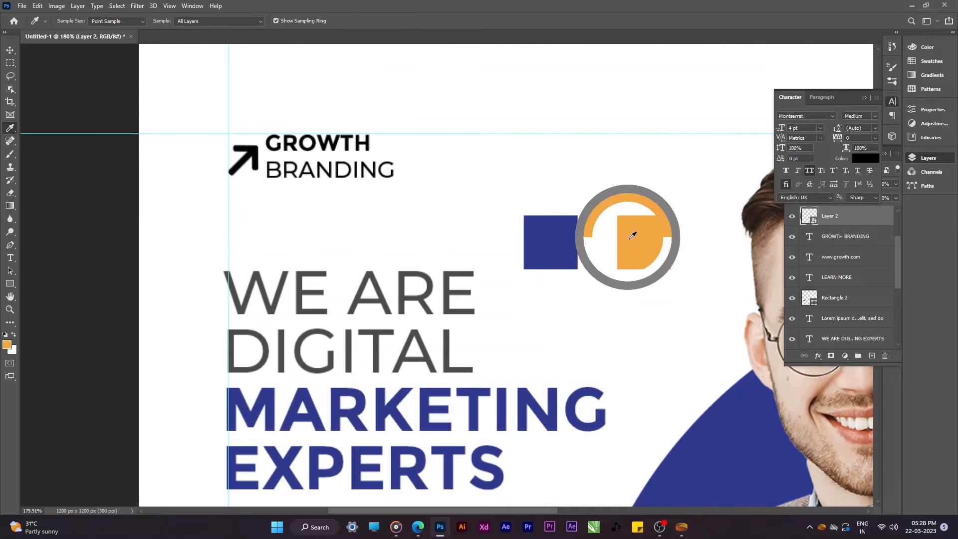
{"action": "left_click", "coordinate": [878, 222]}
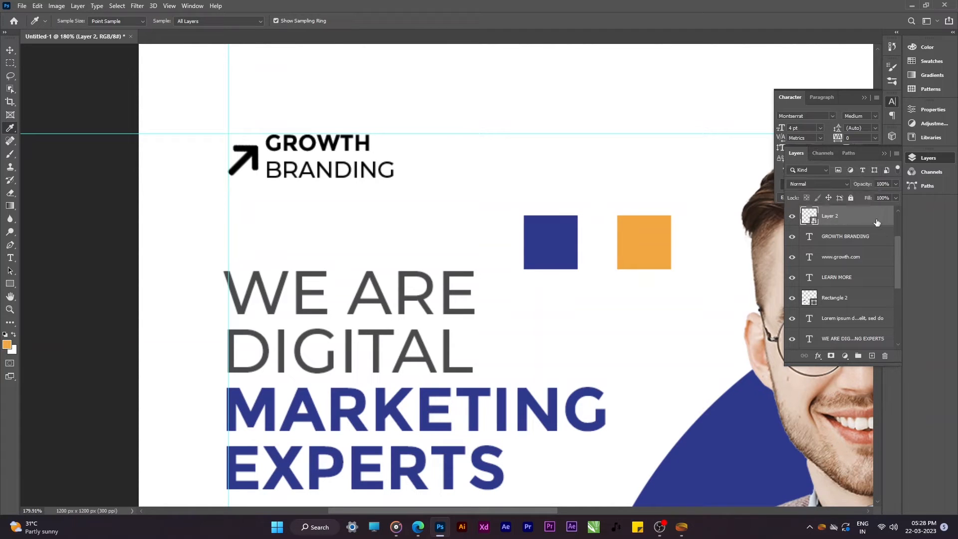
{"action": "double_click", "coordinate": [843, 243]}
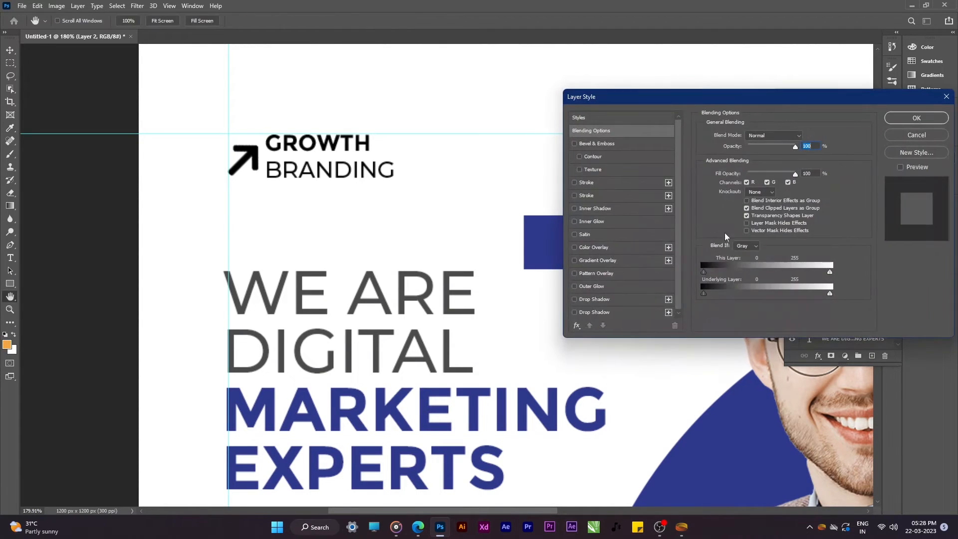
{"action": "left_click", "coordinate": [603, 248]}
{"action": "left_click_drag", "start_coordinate": [691, 96], "coordinate": [821, 80]}
{"action": "left_click", "coordinate": [933, 121]}
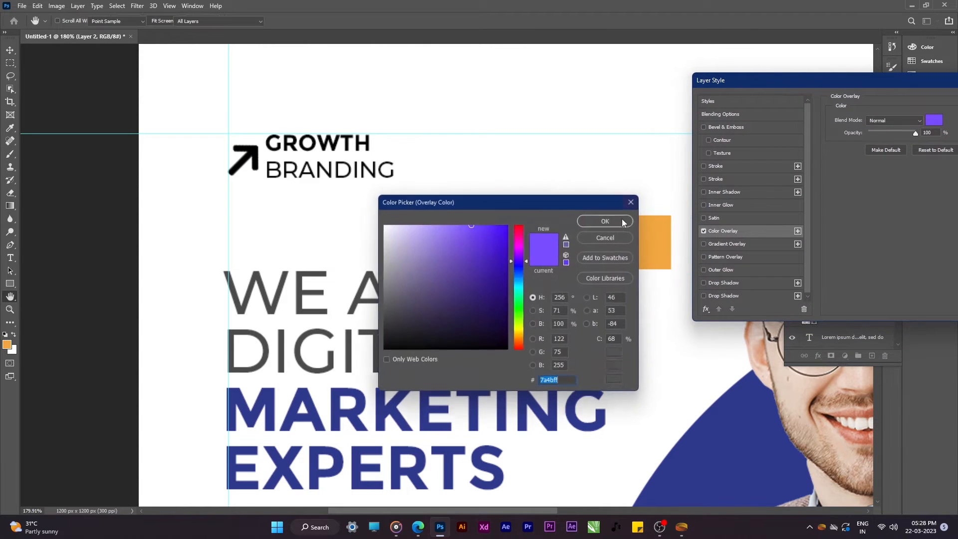
{"action": "left_click", "coordinate": [666, 228]}
{"action": "key", "text": "Return"}
{"action": "key", "text": "Return"}
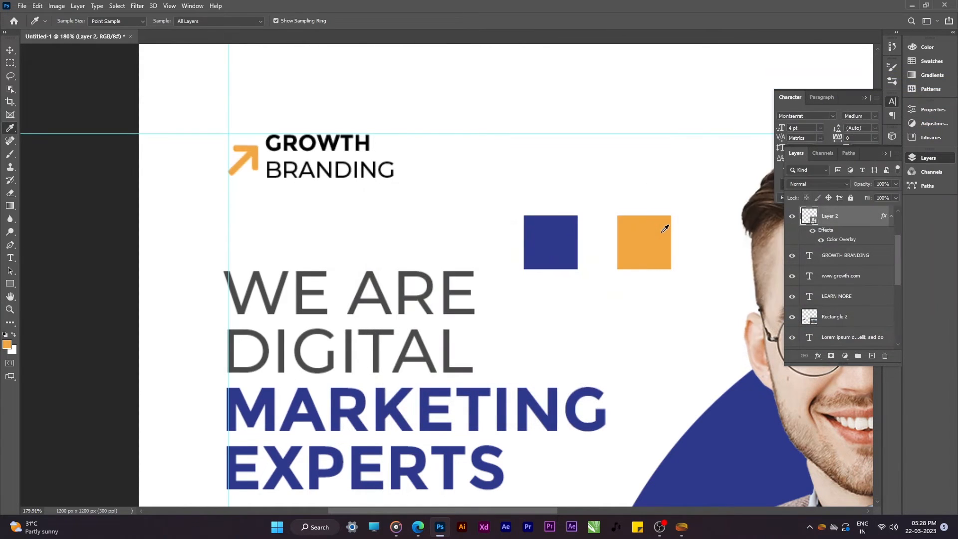
Step: Color the word GROWTH in the logo text with the blue 2b368b sampled from the blue swatch square
{"action": "key", "text": "t"}
{"action": "left_click_drag", "start_coordinate": [373, 143], "coordinate": [142, 133]}
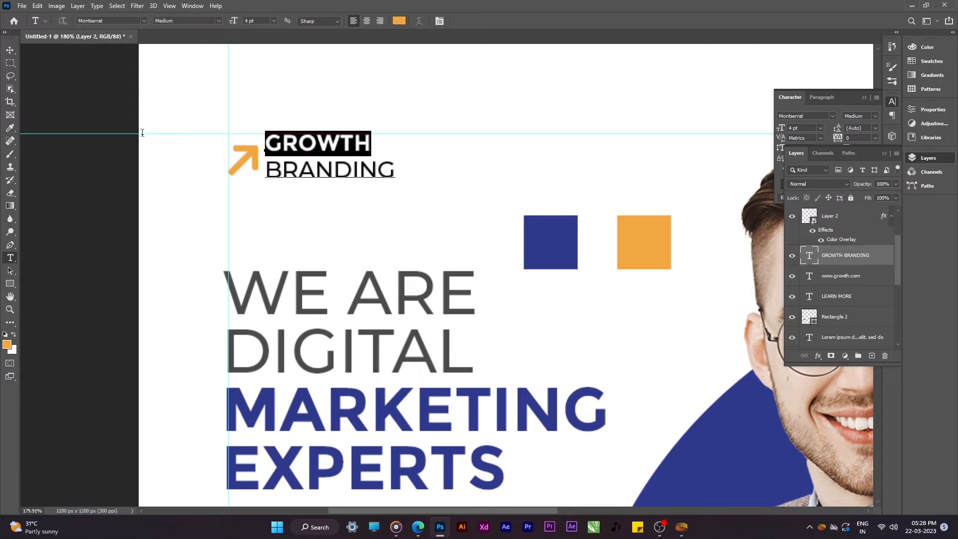
{"action": "left_click", "coordinate": [398, 22]}
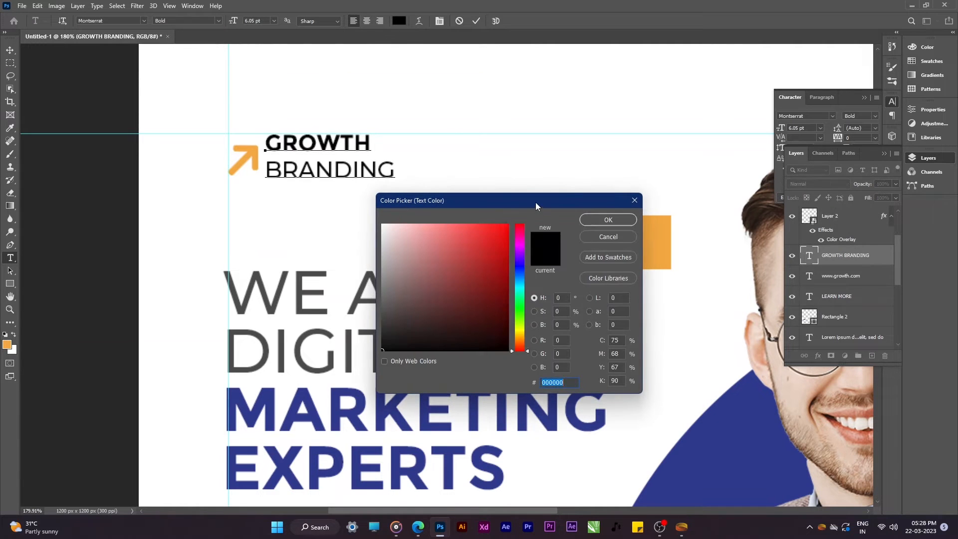
{"action": "left_click", "coordinate": [554, 218]}
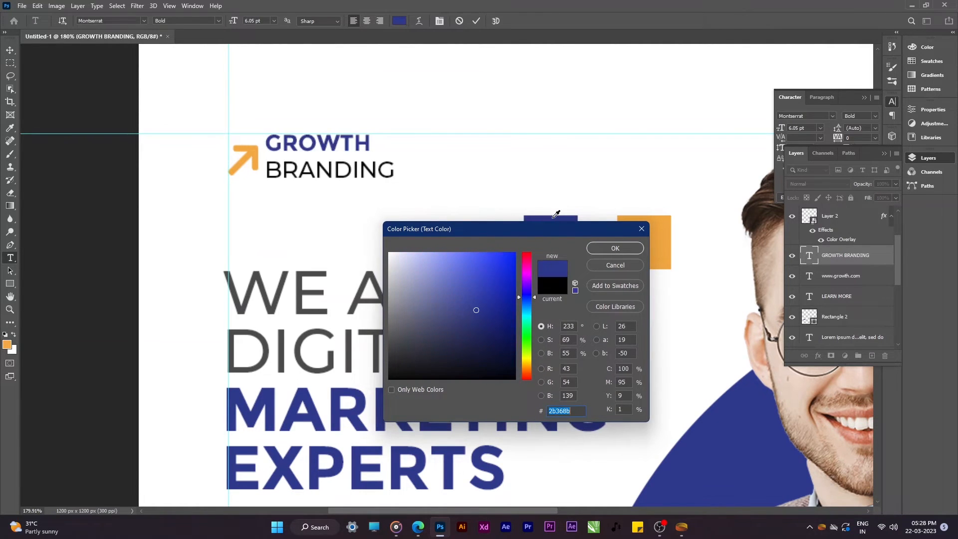
{"action": "key", "text": "Return"}
{"action": "key", "text": "ctrl+Return"}
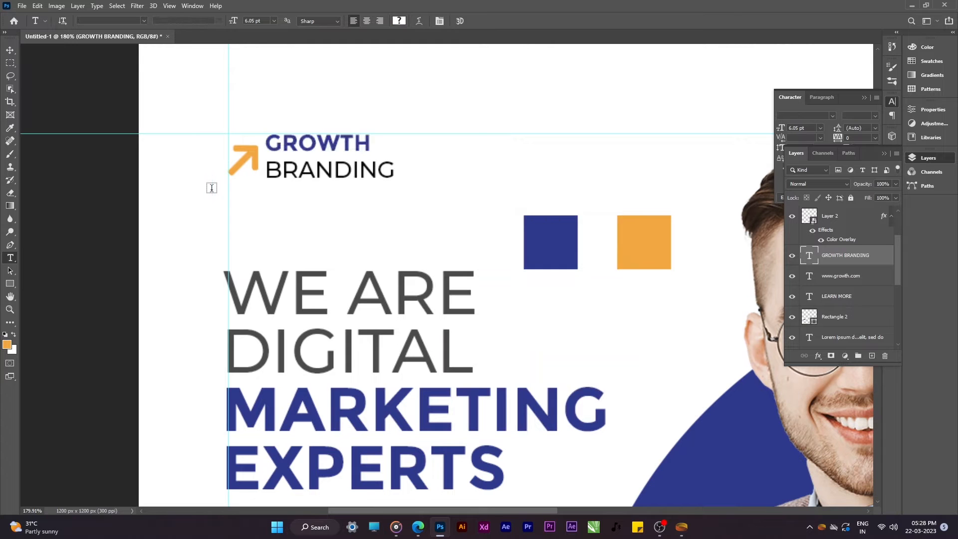
{"action": "key", "text": "v"}
Step: Set the size of the word BRANDING in the logo text to 5 pt
{"action": "scroll", "coordinate": [359, 213], "scroll_direction": "down", "scroll_amount": 3}
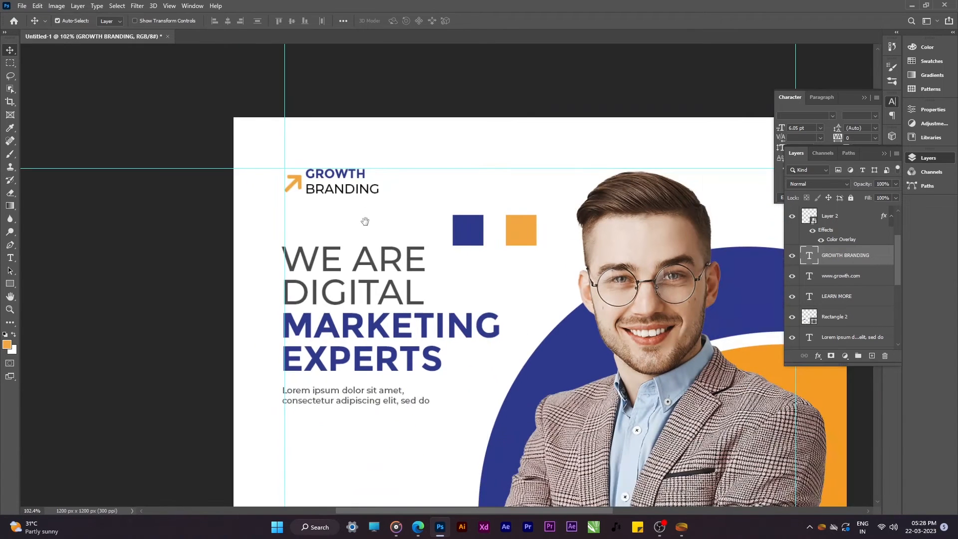
{"action": "left_click_drag", "start_coordinate": [364, 220], "coordinate": [377, 256]}
{"action": "key", "text": "t"}
{"action": "left_click", "coordinate": [393, 224]}
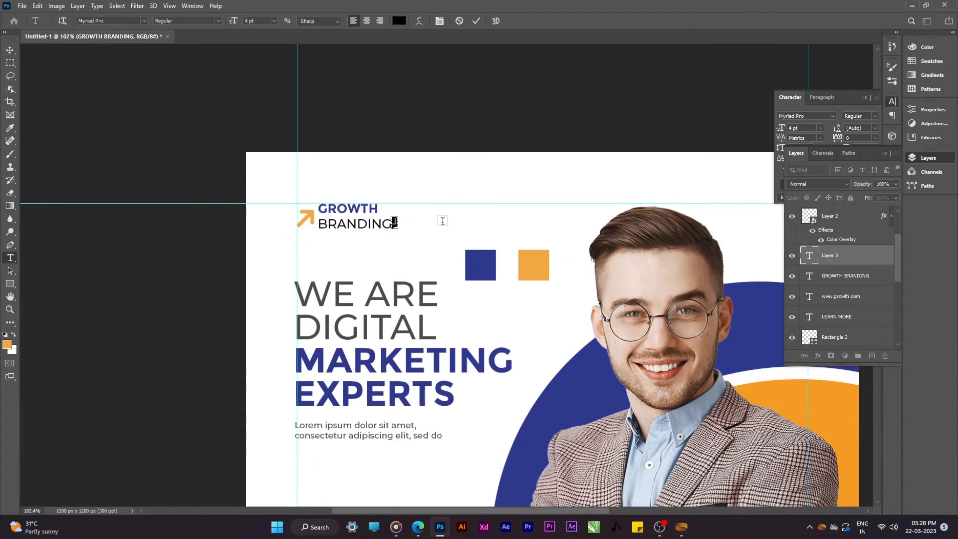
{"action": "key", "text": "Escape"}
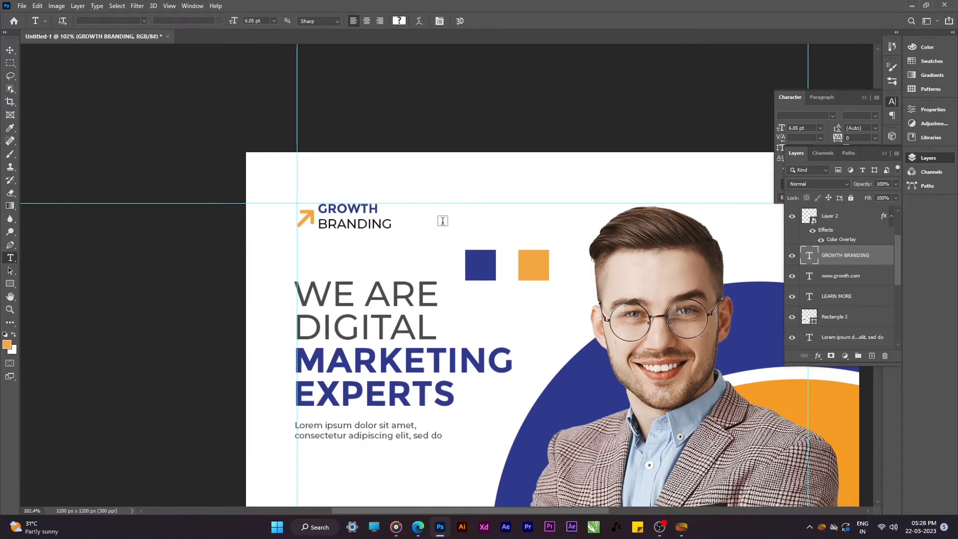
{"action": "double_click", "coordinate": [388, 225]}
{"action": "key", "text": "Down"}
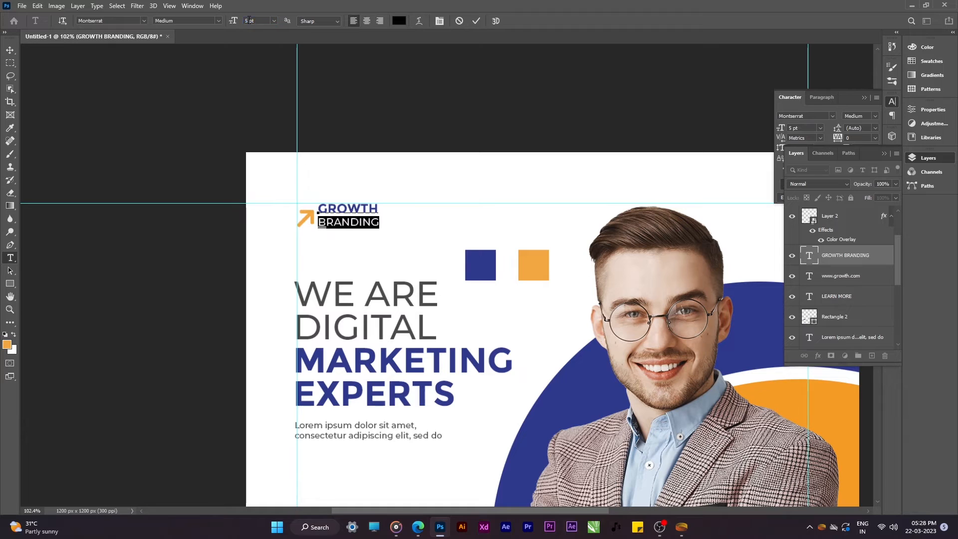
{"action": "key", "text": "Escape"}
Step: Nudge the GROWTH BRANDING text slightly right and down to center it beside the arrow icon
{"action": "key", "text": "v"}
{"action": "key", "text": "Right"}
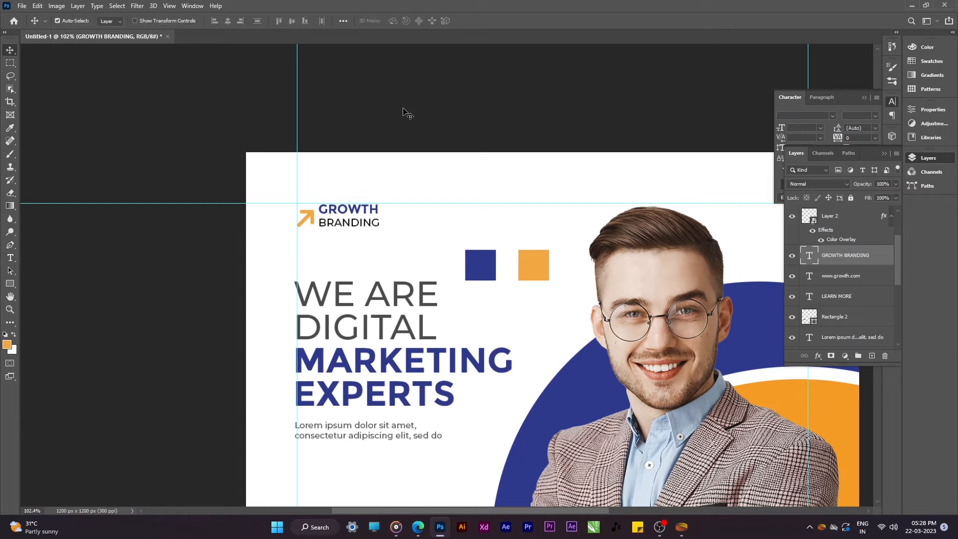
{"action": "key", "text": "Down"}
{"action": "key", "text": "Down"}
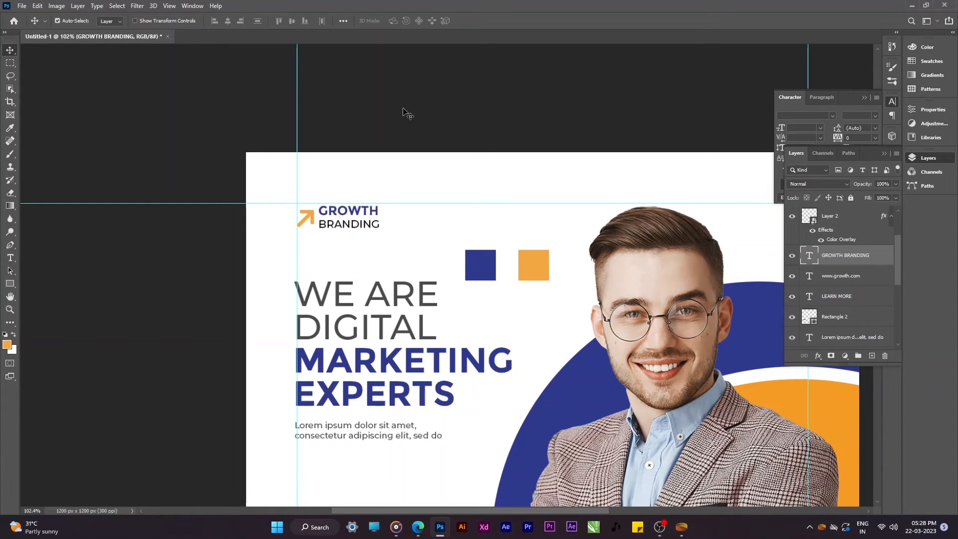
Step: Scale the arrow icon and GROWTH BRANDING text up together to about 105%
{"action": "key", "text": "ctrl+0"}
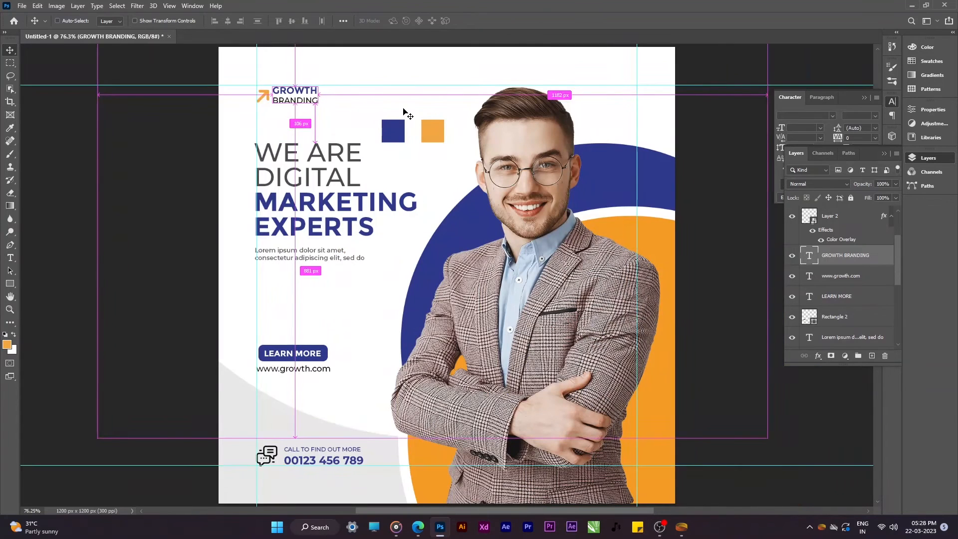
{"action": "left_click_drag", "start_coordinate": [394, 107], "coordinate": [390, 104]}
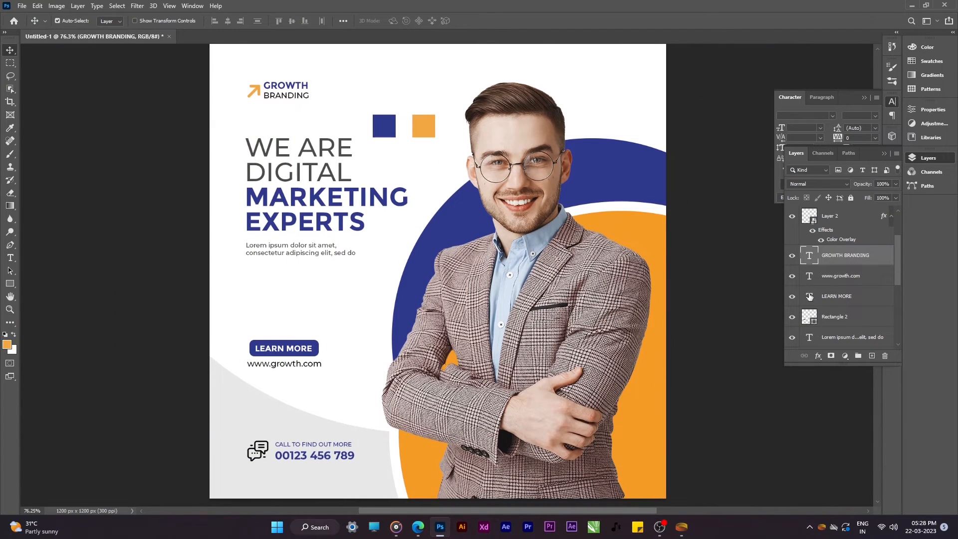
{"action": "left_click", "coordinate": [838, 217], "text": "ctrl"}
{"action": "key", "text": "ctrl+t"}
{"action": "left_click_drag", "start_coordinate": [309, 81], "coordinate": [311, 80]}
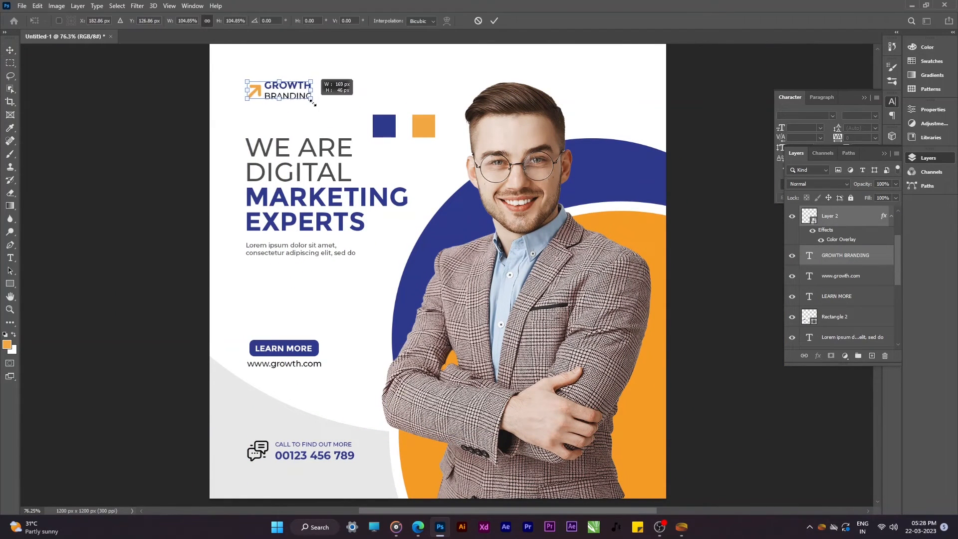
{"action": "key", "text": "Return"}
{"action": "left_click_drag", "start_coordinate": [437, 213], "coordinate": [426, 205]}
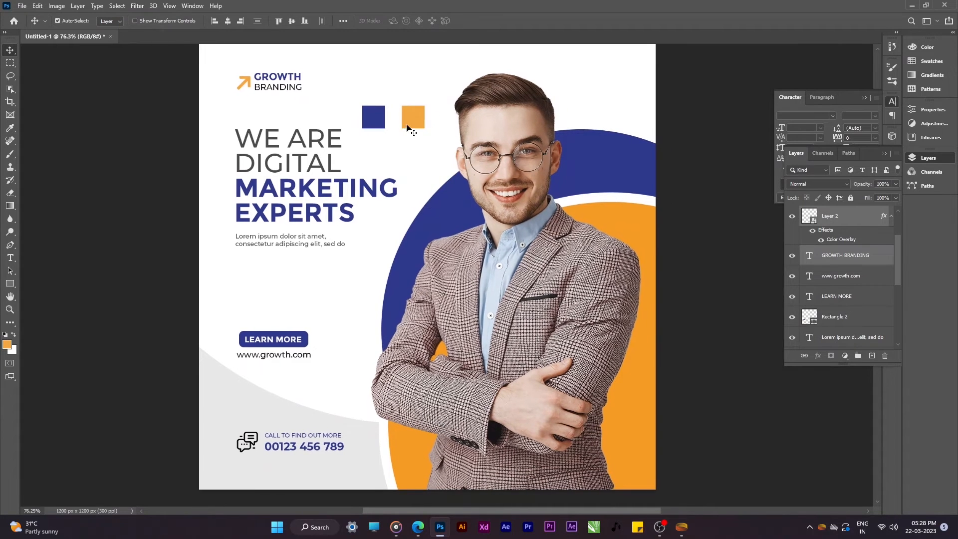
Step: Delete the orange and blue color swatch squares above the headline
{"action": "left_click", "coordinate": [408, 125]}
{"action": "key", "text": "Delete"}
{"action": "left_click", "coordinate": [380, 125]}
{"action": "key", "text": "Delete"}
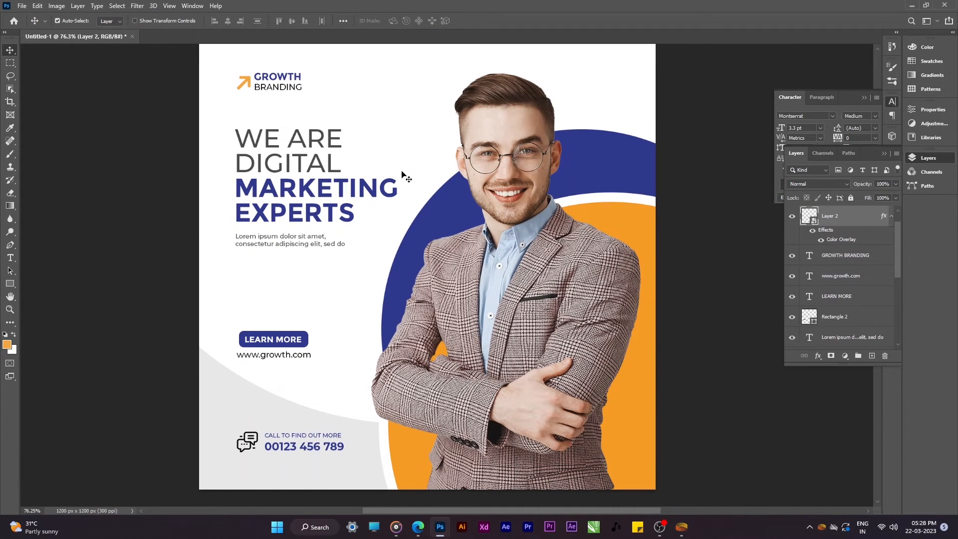
Step: Enlarge the headline and Lorem ipsum text together slightly, keeping them aligned with the logo's left edge
{"action": "left_click", "coordinate": [324, 248]}
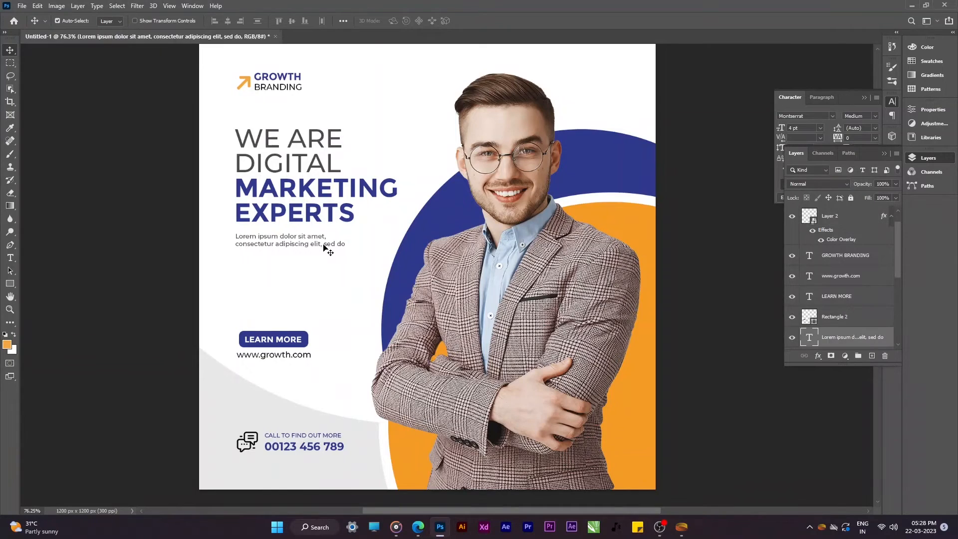
{"action": "left_click", "coordinate": [343, 215], "text": "shift"}
{"action": "key", "text": "ctrl+t"}
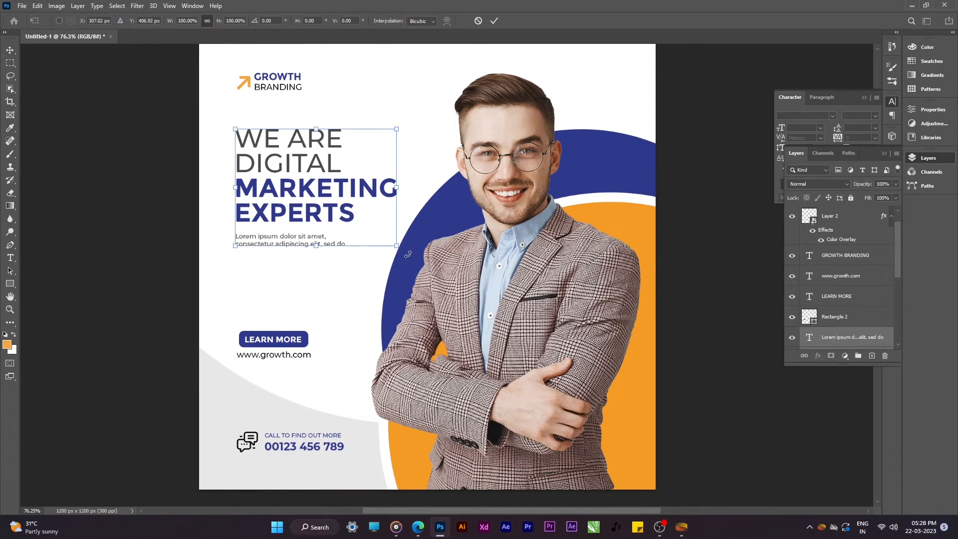
{"action": "left_click_drag", "start_coordinate": [402, 245], "coordinate": [422, 260]}
{"action": "mouse_move", "coordinate": [418, 128]}
{"action": "left_mouse_down"}
{"action": "mouse_move", "coordinate": [419, 115]}
{"action": "mouse_move", "coordinate": [413, 132]}
{"action": "left_mouse_up"}
{"action": "key", "text": "Return"}
Step: Scale the blue circle behind the man down slightly, to about 99% of its height
{"action": "left_click", "coordinate": [606, 173]}
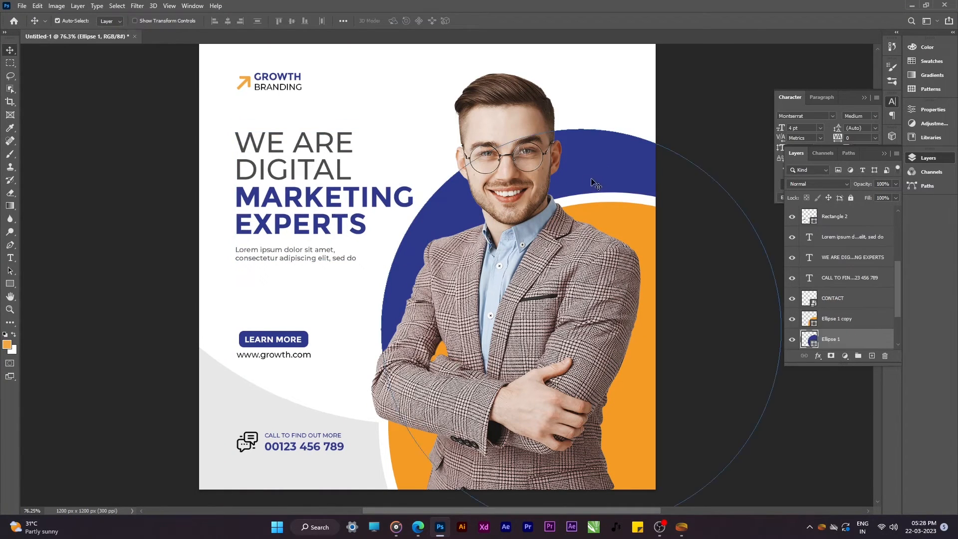
{"action": "key", "text": "ctrl+t"}
{"action": "left_click_drag", "start_coordinate": [581, 130], "coordinate": [581, 135]}
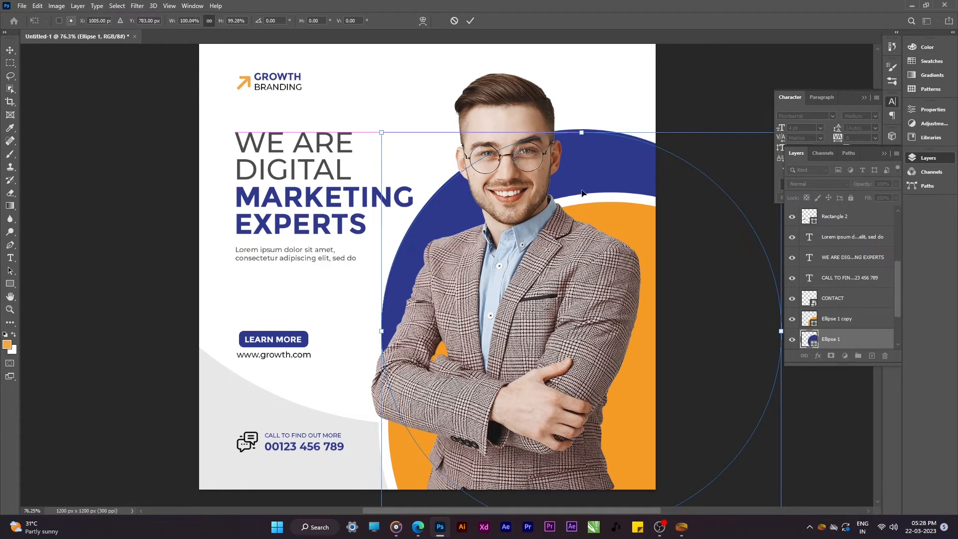
{"action": "key", "text": "Return"}
Step: Try to scale the blue and orange circles down together towards the canvas's lower-right corner
{"action": "left_click", "coordinate": [609, 220], "text": "shift"}
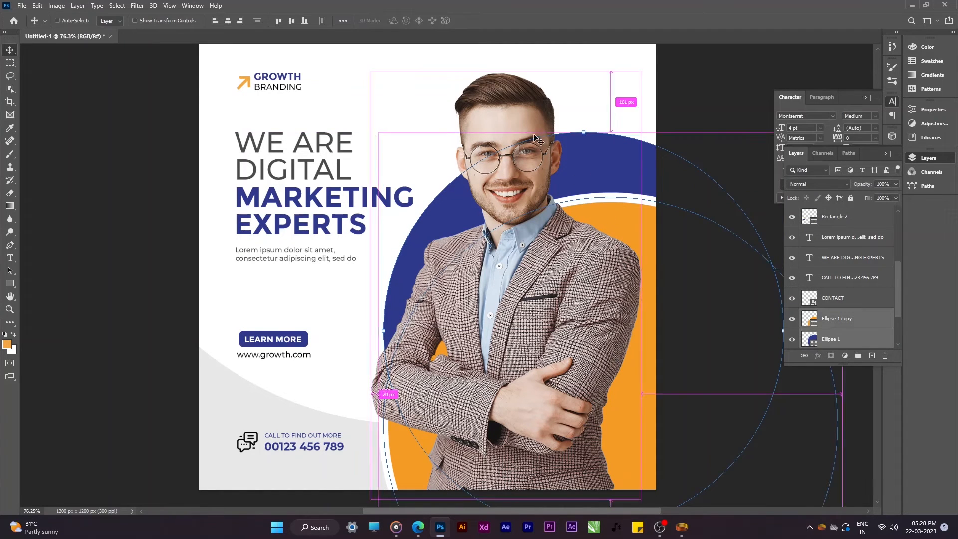
{"action": "key", "text": "ctrl+t"}
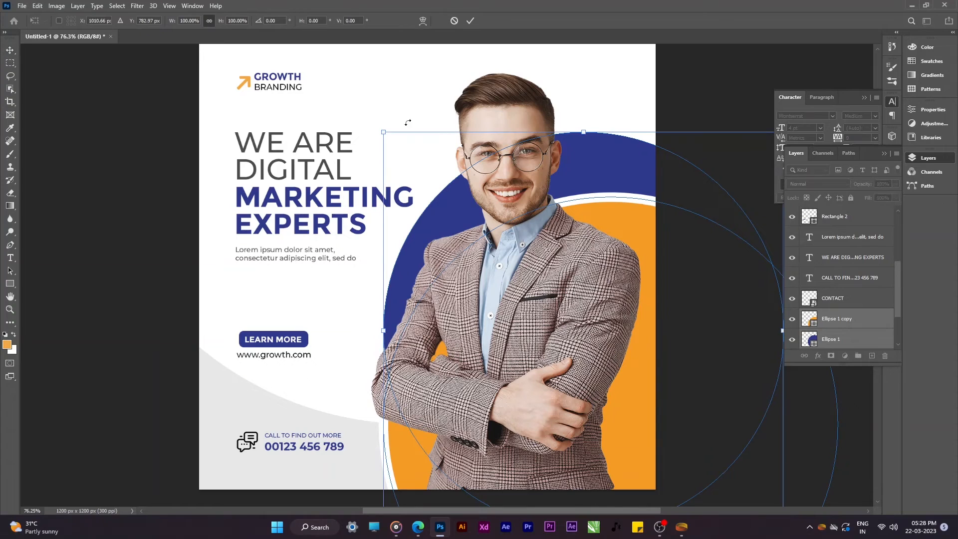
{"action": "key", "text": "Return"}
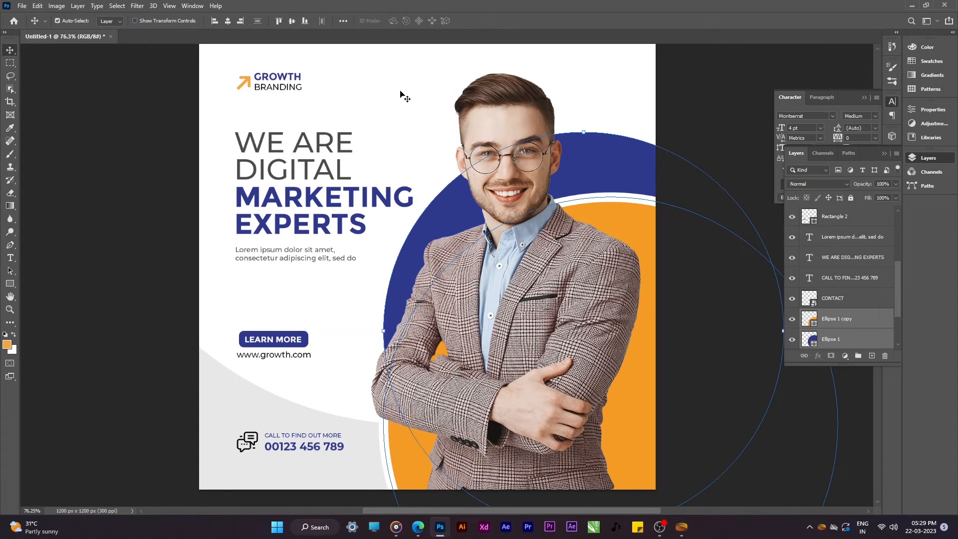
{"action": "left_click", "coordinate": [193, 22]}
{"action": "left_click_drag", "start_coordinate": [381, 133], "coordinate": [509, 223]}
{"action": "key", "text": "Return"}
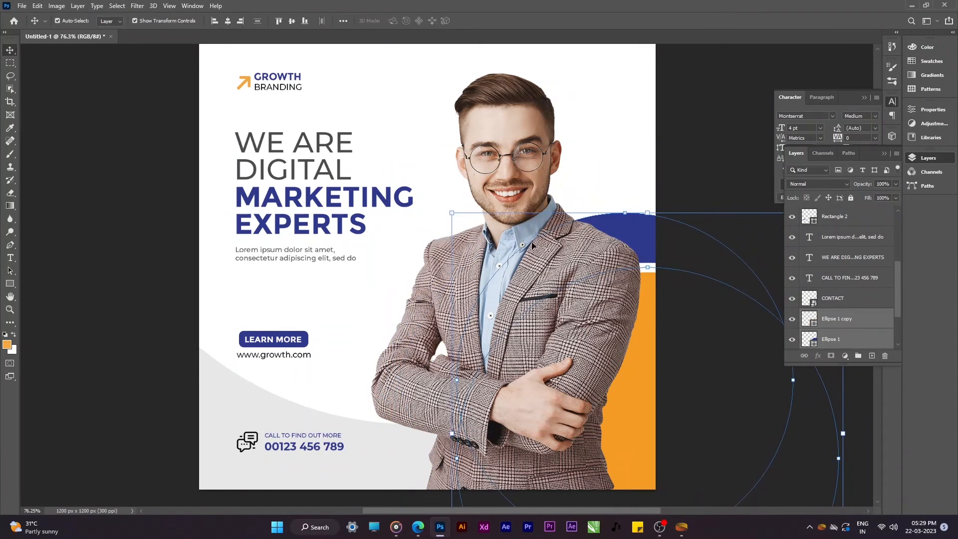
{"action": "key", "text": "ctrl+z"}
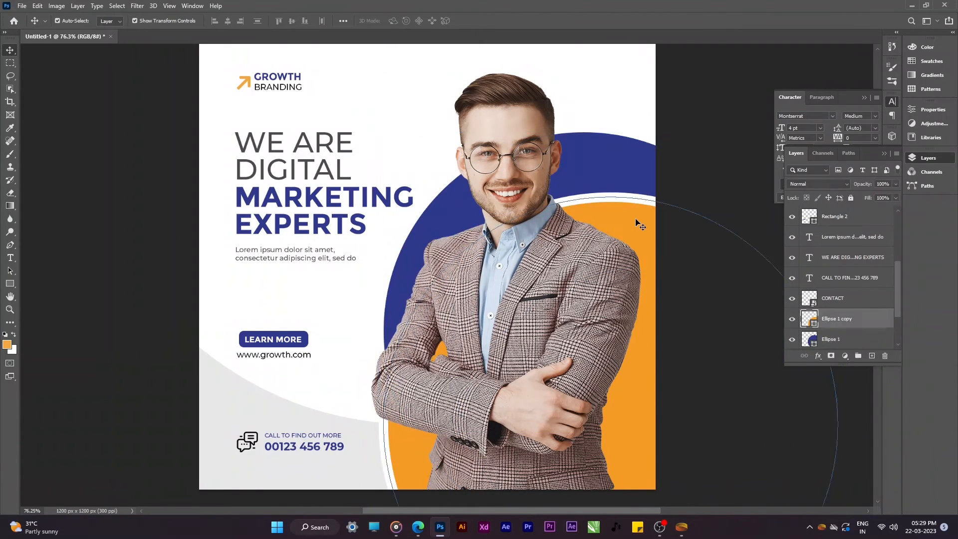
Step: Move the blue and orange circles together slightly down and to the left behind the man
{"action": "left_click", "coordinate": [612, 157], "text": "shift"}
{"action": "left_click_drag", "start_coordinate": [613, 158], "coordinate": [602, 162]}
Step: Scale the man's photo down slightly to 24.76% and shift it a little to the right
{"action": "left_click", "coordinate": [496, 90]}
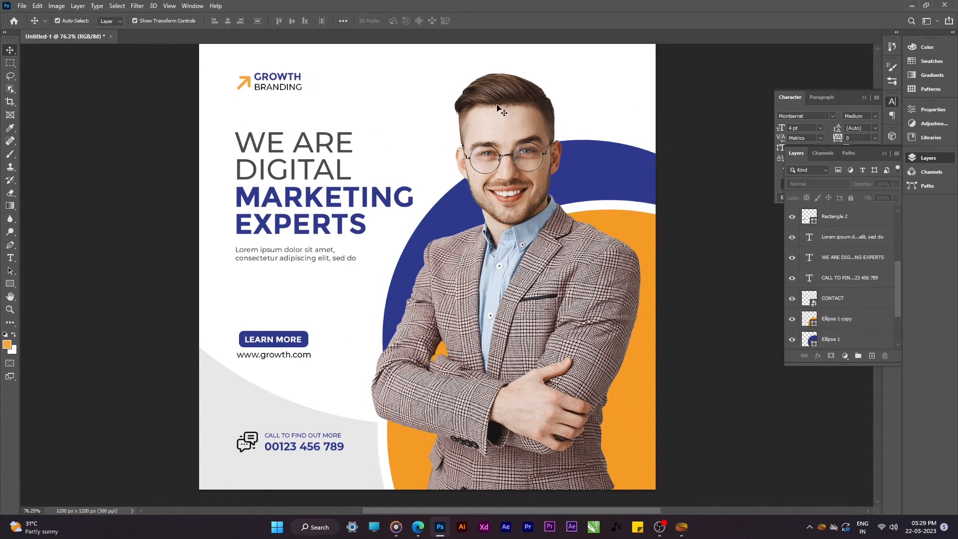
{"action": "left_click_drag", "start_coordinate": [506, 72], "coordinate": [509, 76]}
{"action": "left_click_drag", "start_coordinate": [521, 126], "coordinate": [523, 123]}
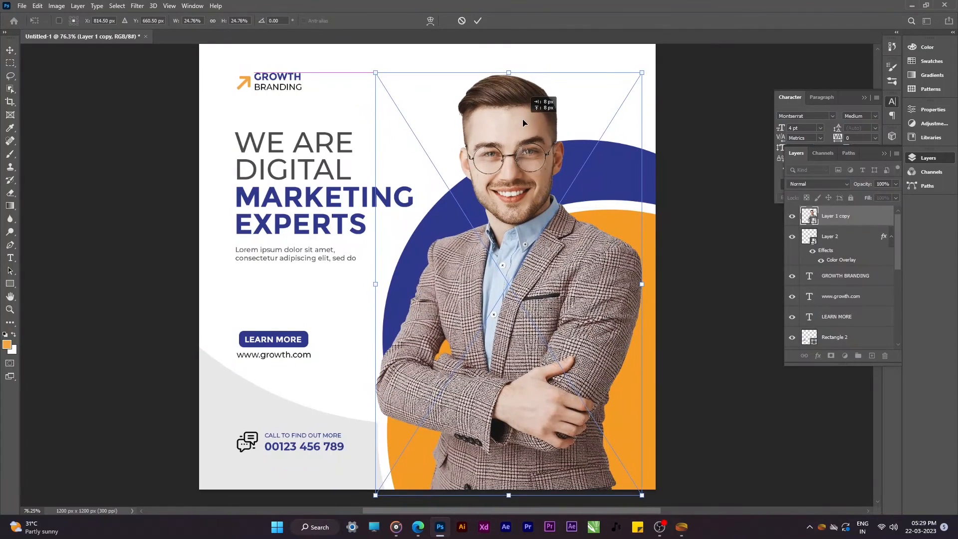
{"action": "key", "text": "Return"}
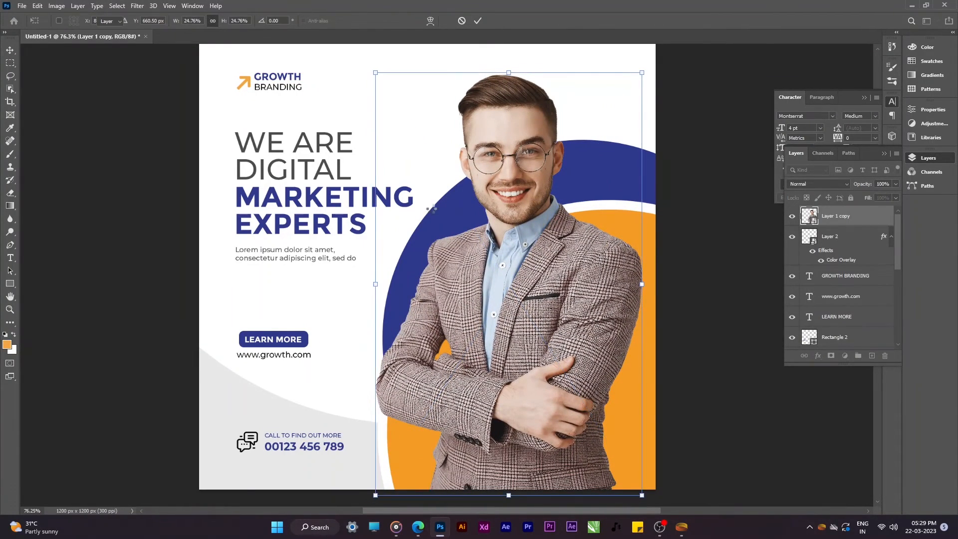
Step: Enlarge the headline and Lorem ipsum text together to about 107%, move them up and align them with the logo's left edge
{"action": "left_click", "coordinate": [368, 203]}
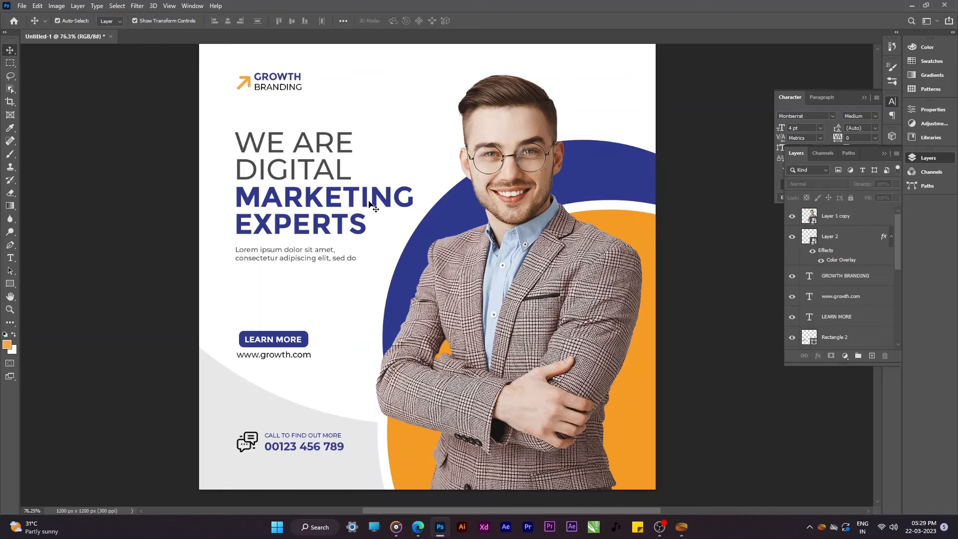
{"action": "left_click", "coordinate": [345, 261], "text": "shift"}
{"action": "key", "text": "ctrl+t"}
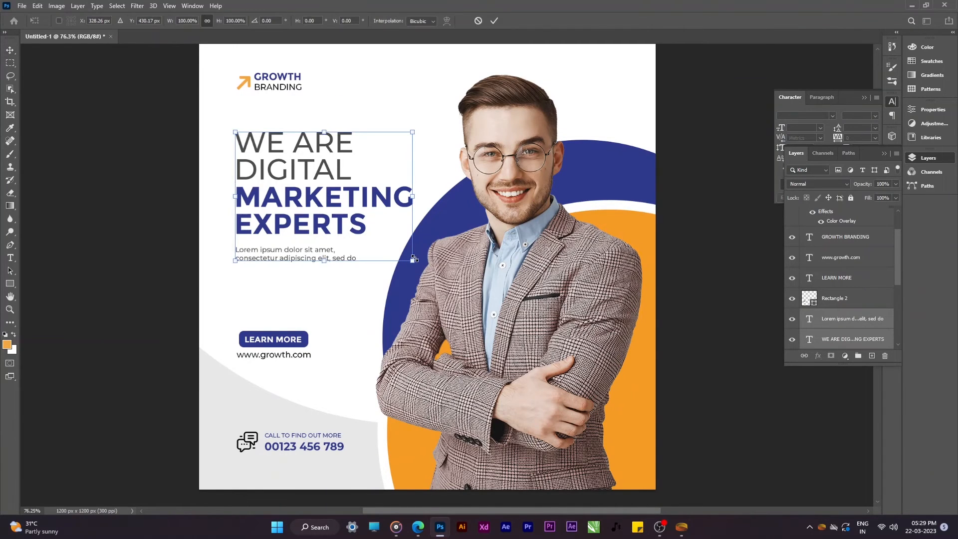
{"action": "left_click_drag", "start_coordinate": [412, 261], "coordinate": [428, 268]}
{"action": "left_click_drag", "start_coordinate": [376, 226], "coordinate": [375, 221]}
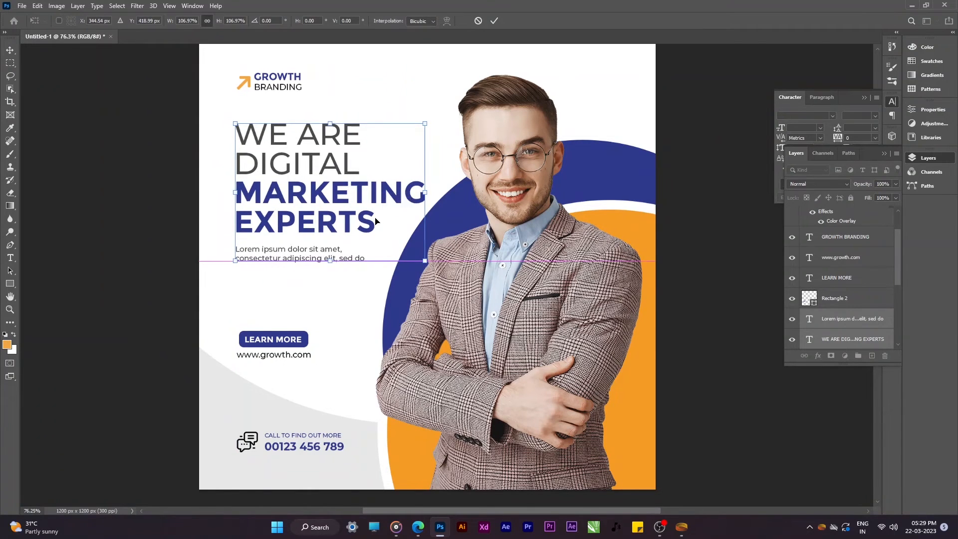
{"action": "key", "text": "Return"}
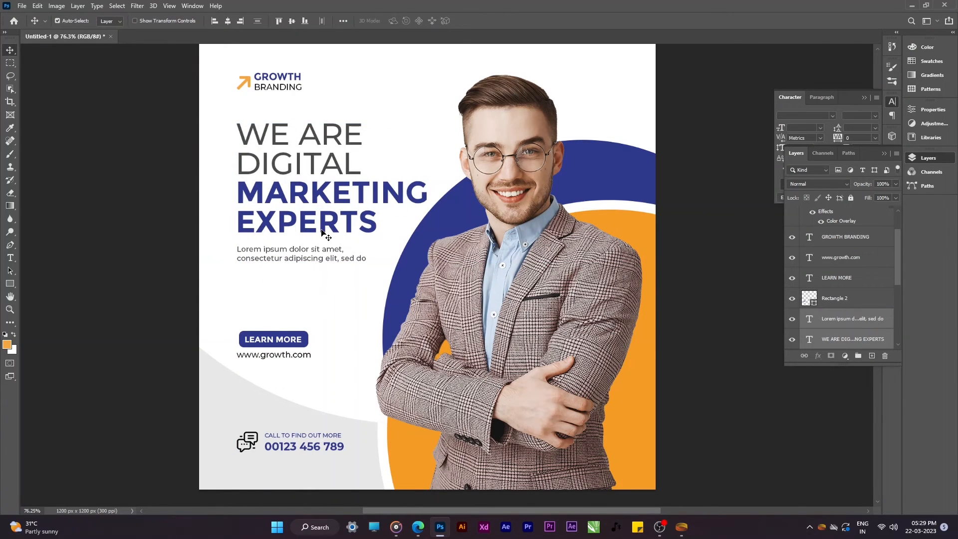
{"action": "left_click_drag", "start_coordinate": [322, 233], "coordinate": [319, 232]}
Step: Enlarge the LEARN MORE button and website text together slightly and raise them, keeping them aligned with the headline's left edge
{"action": "left_click_drag", "start_coordinate": [325, 325], "coordinate": [309, 344]}
{"action": "key", "text": "ctrl+t"}
{"action": "key", "text": "Return"}
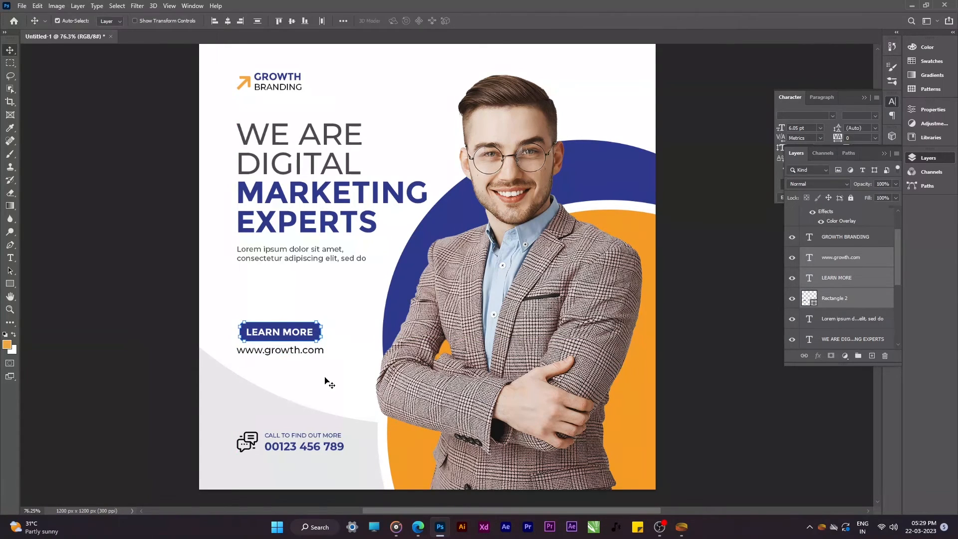
Step: Fine-tune the size of the chat icon and contact text together in the grey footer area
{"action": "left_click", "coordinate": [335, 452]}
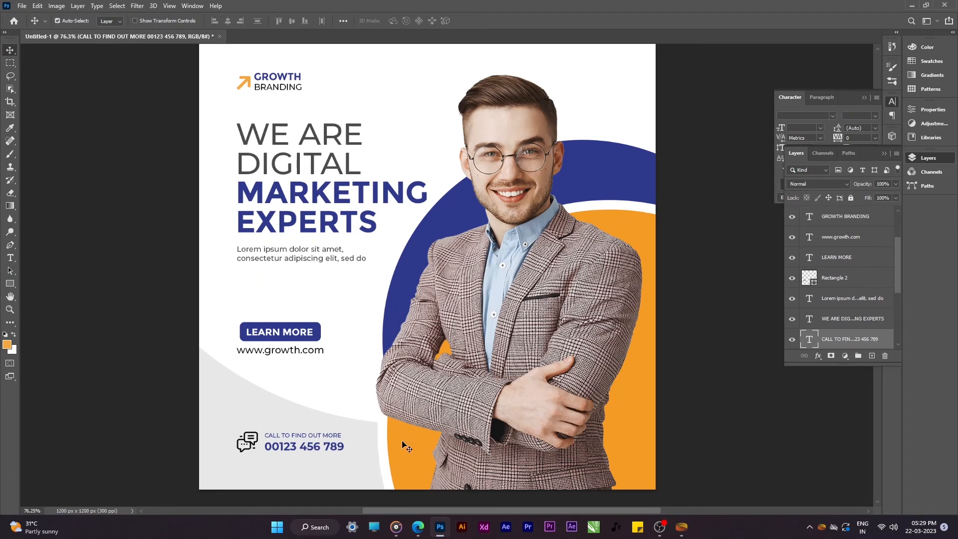
{"action": "scroll", "coordinate": [846, 285], "scroll_direction": "down", "scroll_amount": 3}
{"action": "left_click", "coordinate": [846, 258], "text": "shift"}
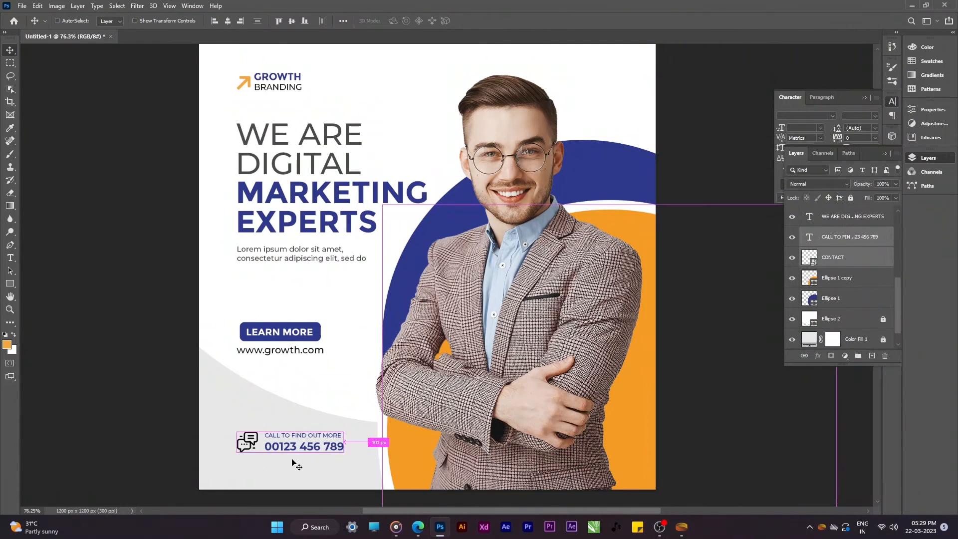
{"action": "key", "text": "ctrl+t"}
{"action": "left_click_drag", "start_coordinate": [345, 443], "coordinate": [345, 443]}
{"action": "key", "text": "Return"}
Step: Unlock the large white background ellipse and move it left and slightly up above the contact details
{"action": "left_click", "coordinate": [341, 387]}
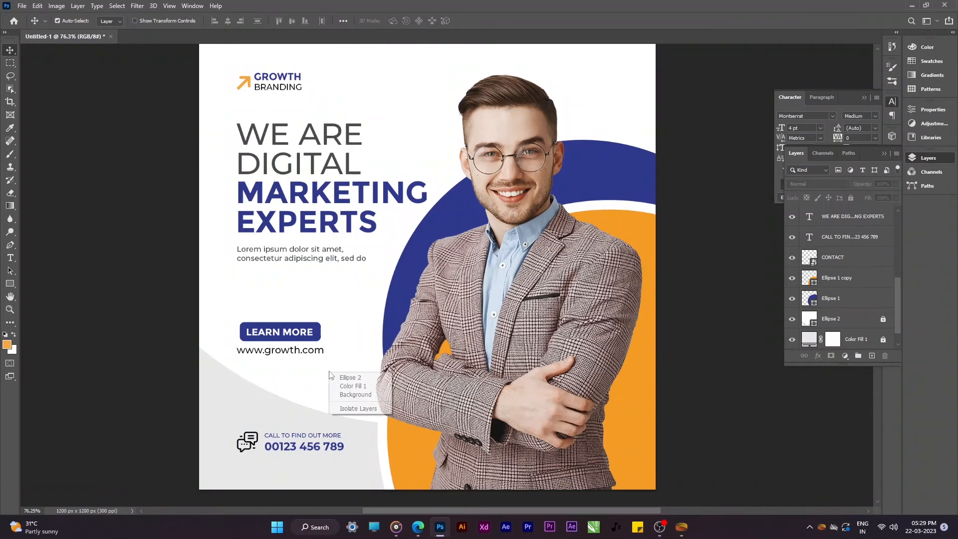
{"action": "left_click", "coordinate": [333, 402]}
{"action": "key", "text": "ctrl+t"}
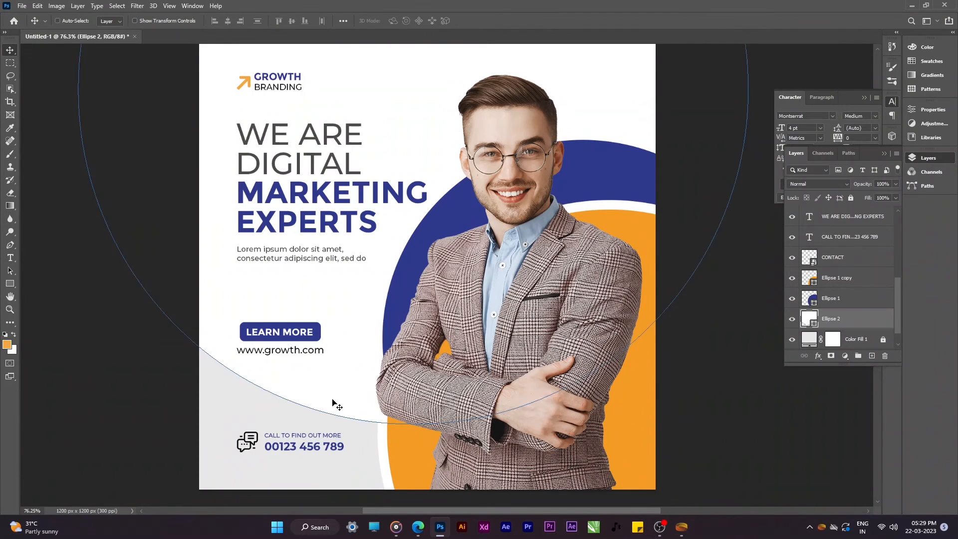
{"action": "left_click_drag", "start_coordinate": [373, 367], "coordinate": [326, 356]}
{"action": "left_click_drag", "start_coordinate": [401, 360], "coordinate": [402, 368]}
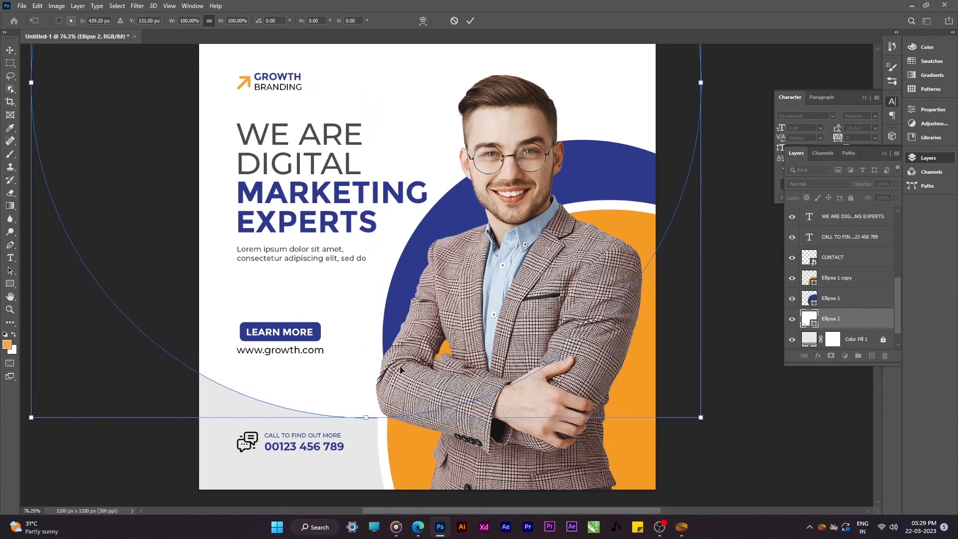
Step: Warp the white background ellipse so its lower edge forms a shallower curve above the contact details
{"action": "right_click", "coordinate": [402, 369]}
{"action": "left_click", "coordinate": [419, 253]}
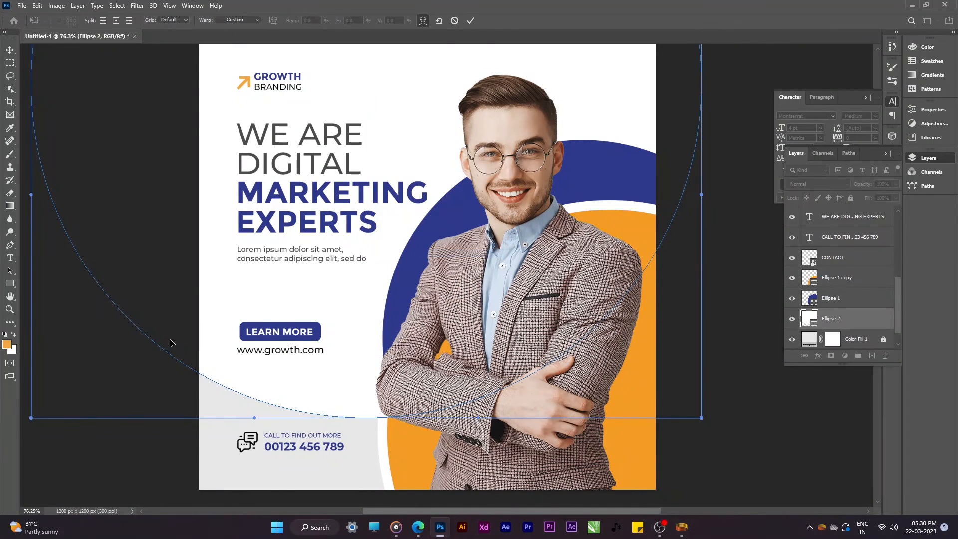
{"action": "left_click_drag", "start_coordinate": [172, 343], "coordinate": [165, 378]}
{"action": "left_click_drag", "start_coordinate": [355, 415], "coordinate": [358, 368]}
{"action": "left_click_drag", "start_coordinate": [219, 380], "coordinate": [190, 382]}
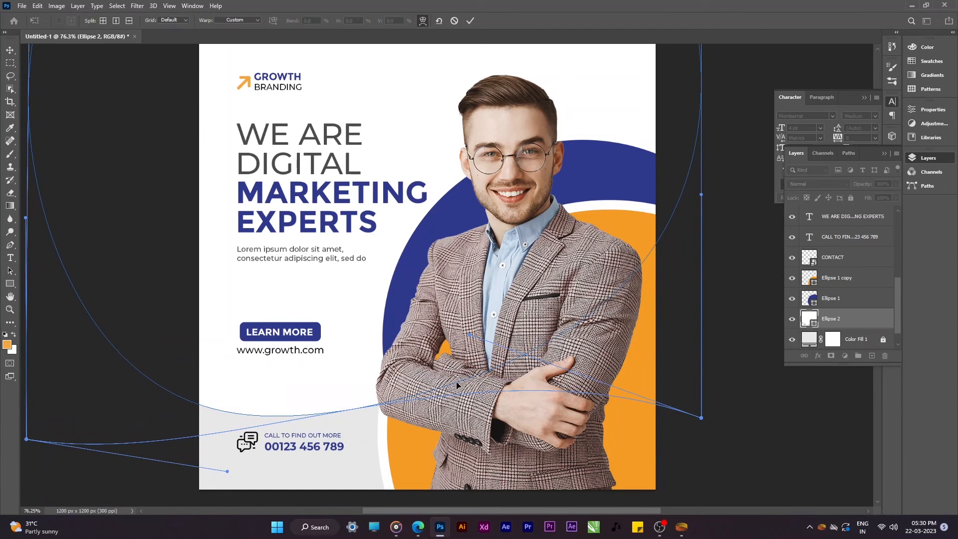
{"action": "left_click_drag", "start_coordinate": [248, 388], "coordinate": [249, 387]}
{"action": "key", "text": "Return"}
{"action": "key", "text": "Return"}
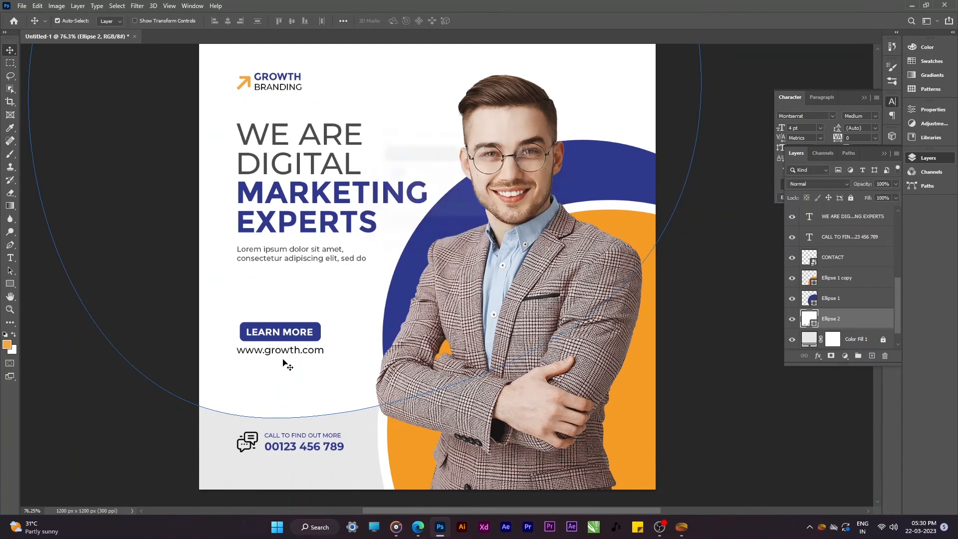
{"action": "left_click", "coordinate": [679, 394]}
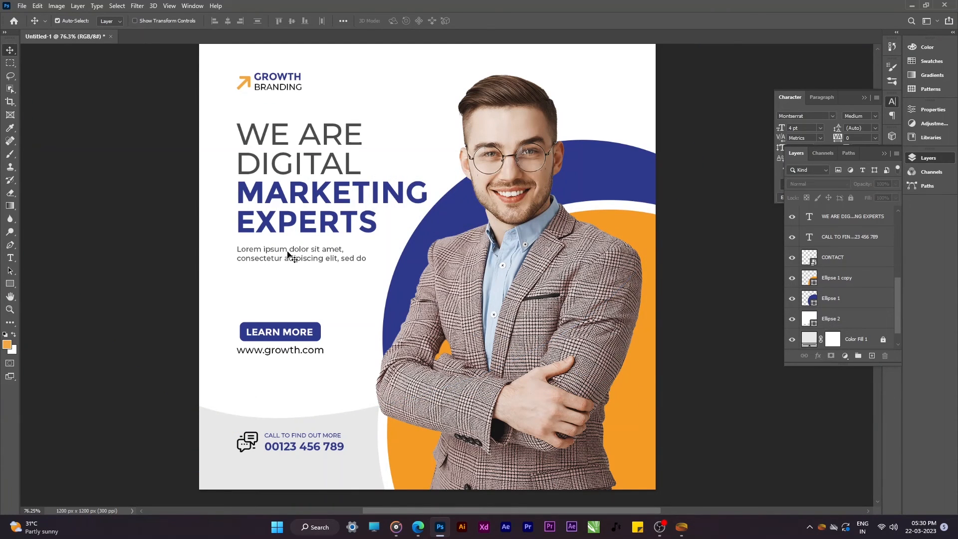
Step: Nudge the headline and Lorem ipsum text together slightly down
{"action": "left_click", "coordinate": [302, 260]}
{"action": "left_click", "coordinate": [373, 233], "text": "shift"}
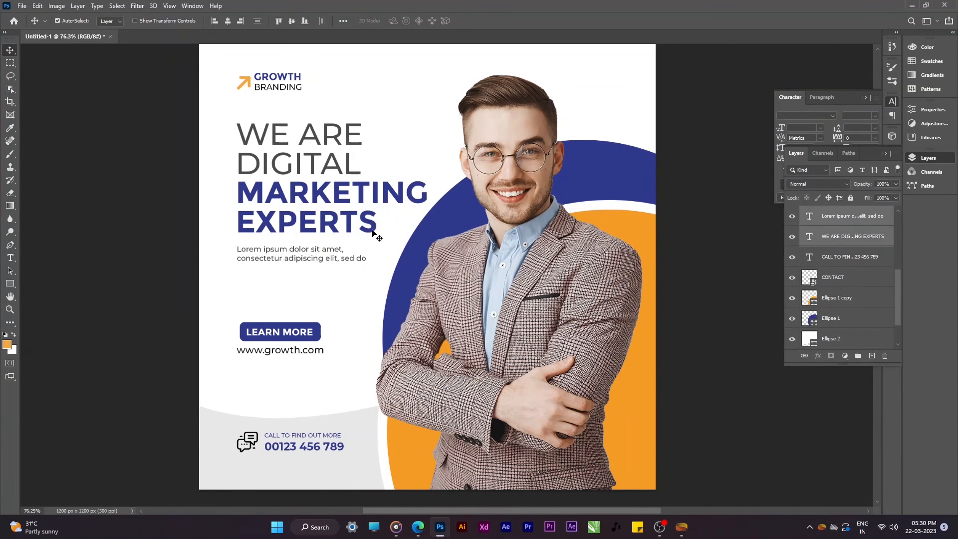
{"action": "left_click_drag", "start_coordinate": [373, 232], "coordinate": [373, 235]}
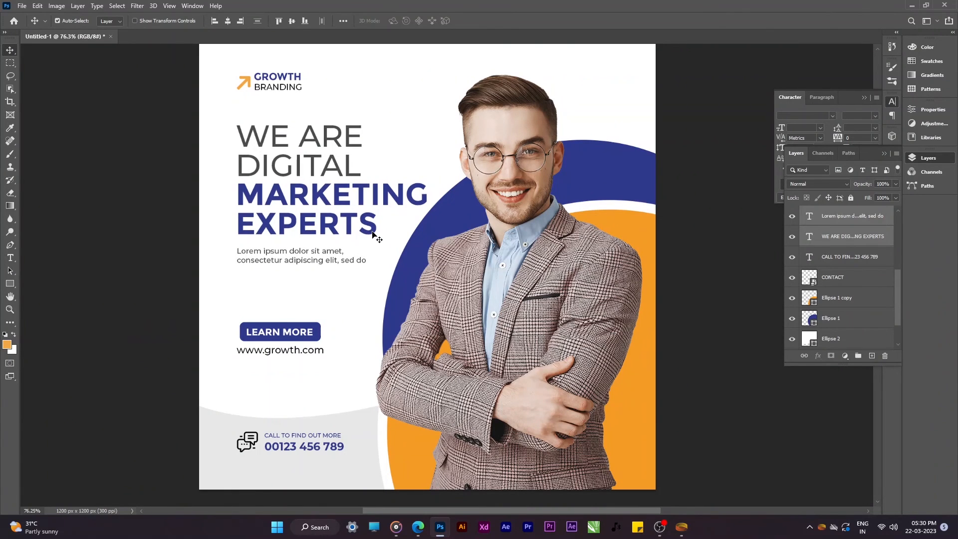
Step: Review the whole post in full-screen view against a black background with the interface hidden
{"action": "scroll", "coordinate": [361, 344], "scroll_direction": "down", "scroll_amount": 3}
{"action": "key", "text": "ctrl+0"}
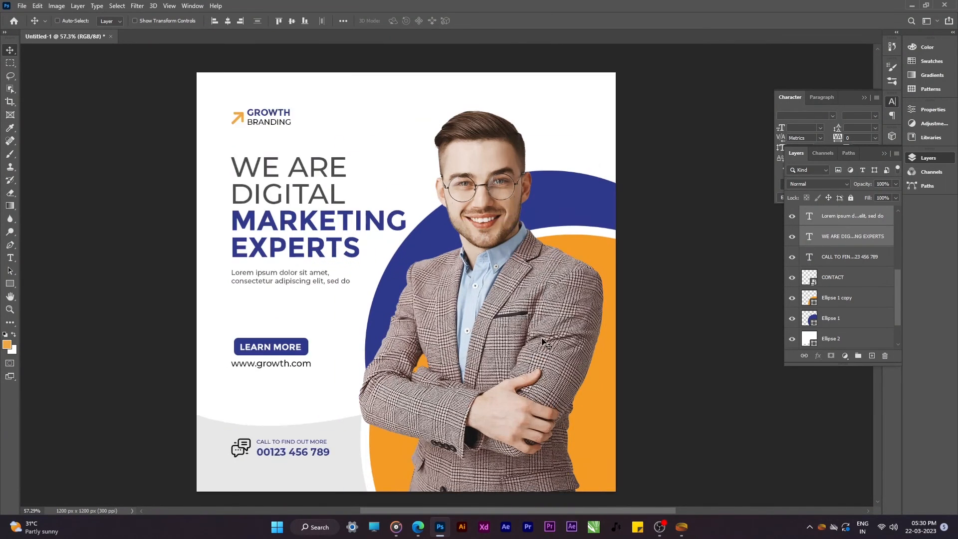
{"action": "left_click", "coordinate": [712, 339]}
{"action": "key", "text": "f"}
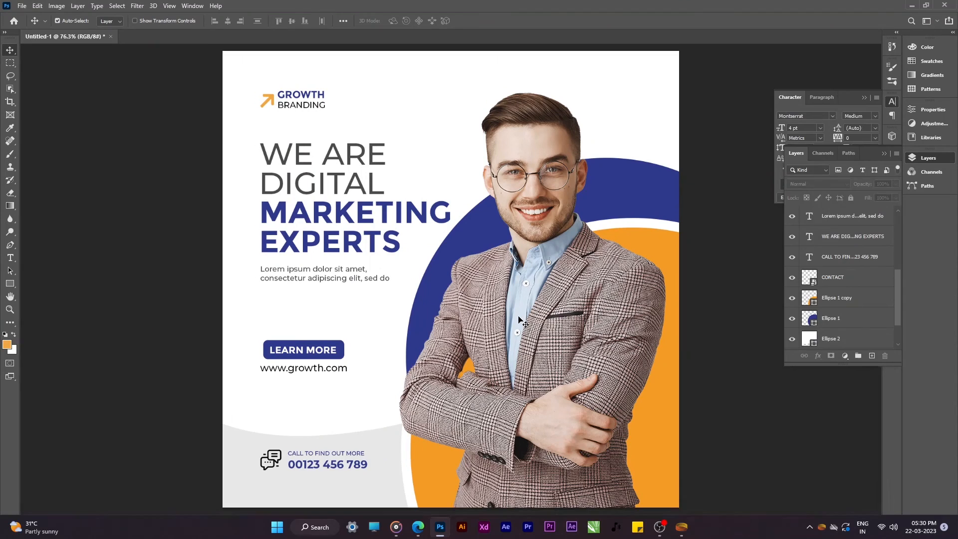
{"action": "key", "text": "Tab"}
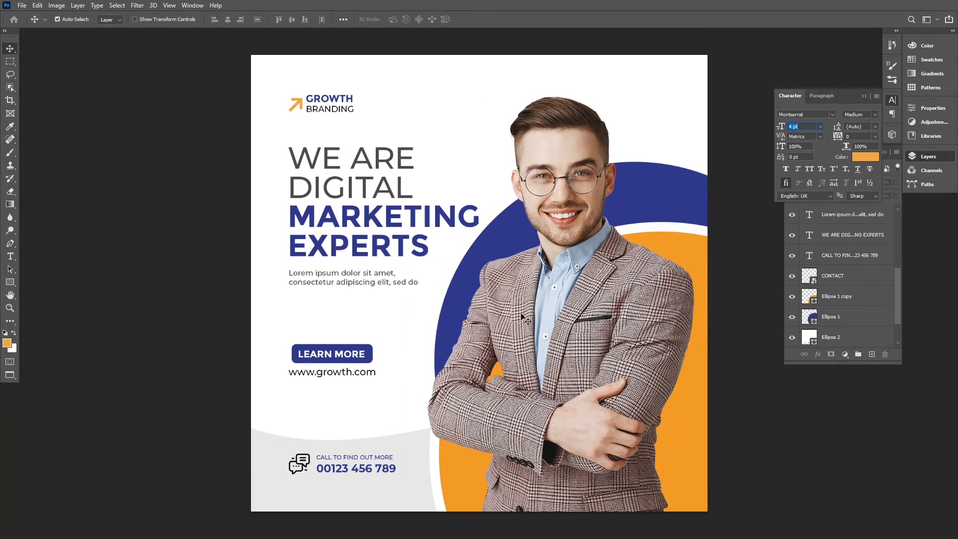
{"action": "key", "text": "Tab"}
{"action": "key", "text": "f"}
{"action": "key", "text": "ctrl+plus"}
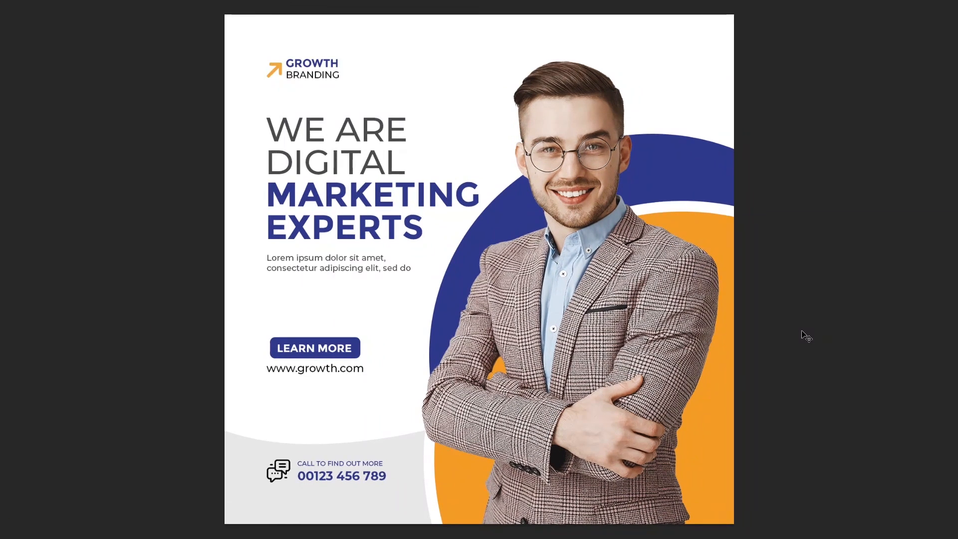
{"action": "key", "text": "f"}
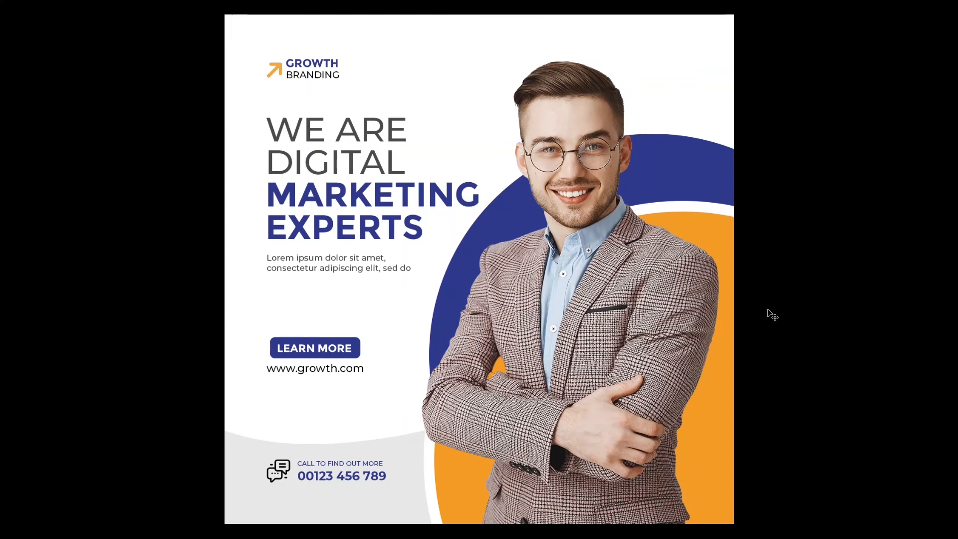